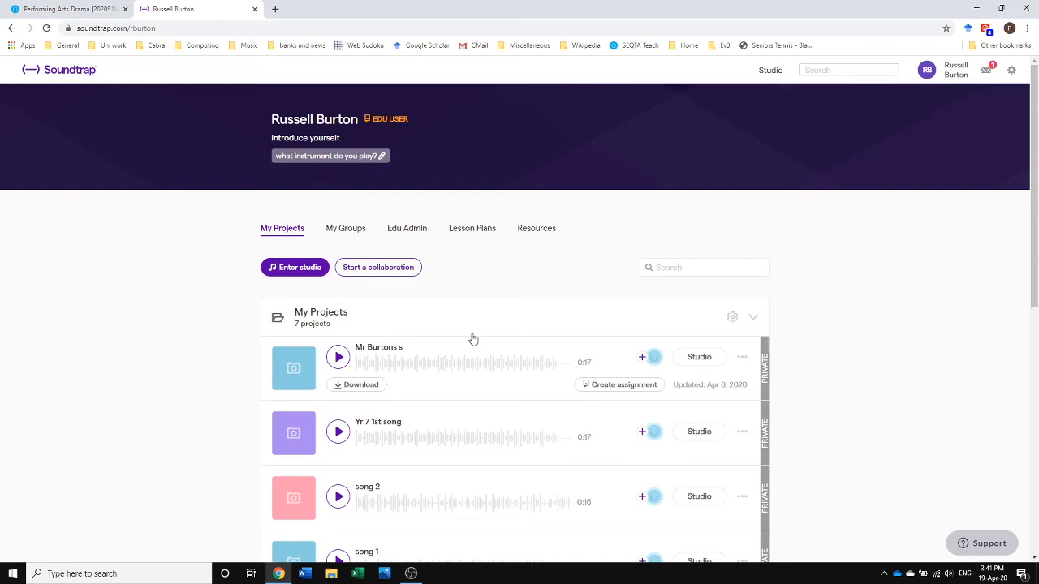
# Step: Enter the studio, create a new music project and open the loop browser
pyautogui.click(292, 273)
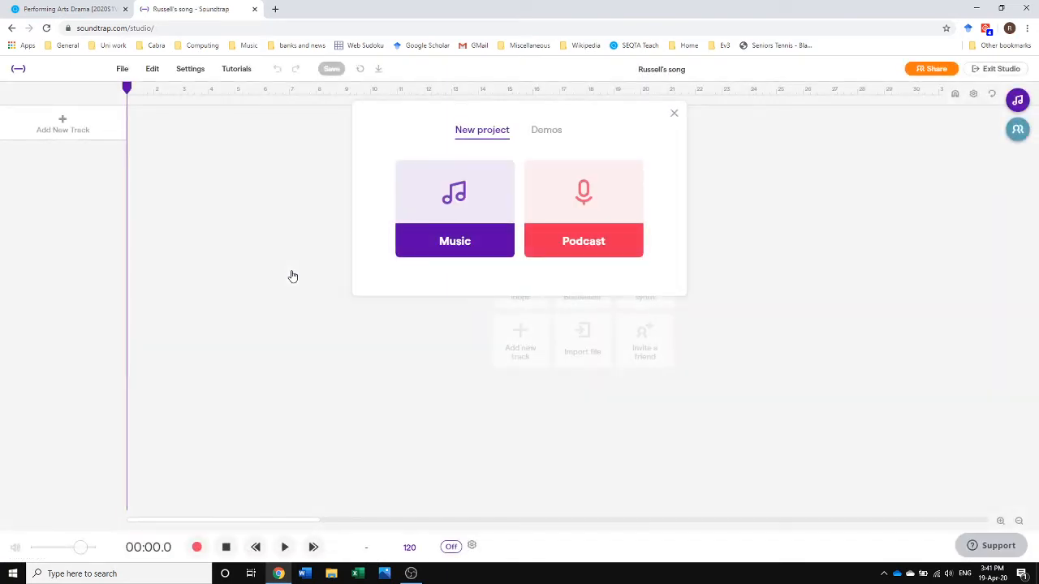
pyautogui.click(451, 203)
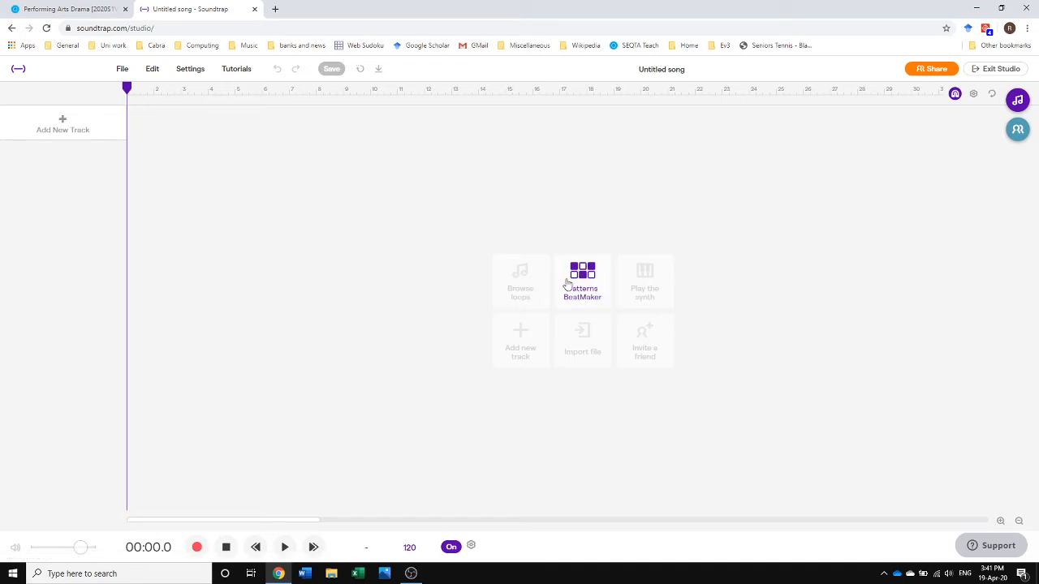
pyautogui.click(520, 286)
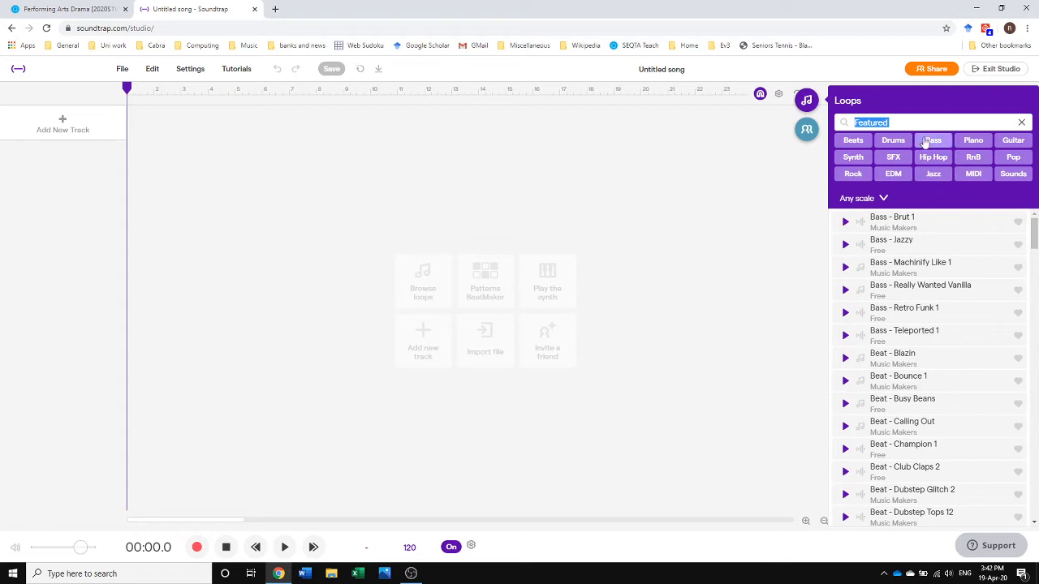
# Step: Clear the Featured filter from the loop search and browse the full list of loops
pyautogui.click(894, 122)
pyautogui.moveTo(894, 122); pyautogui.dragTo(856, 124)
pyautogui.press('BackSpace')
pyautogui.scroll(-10, 905, 287)
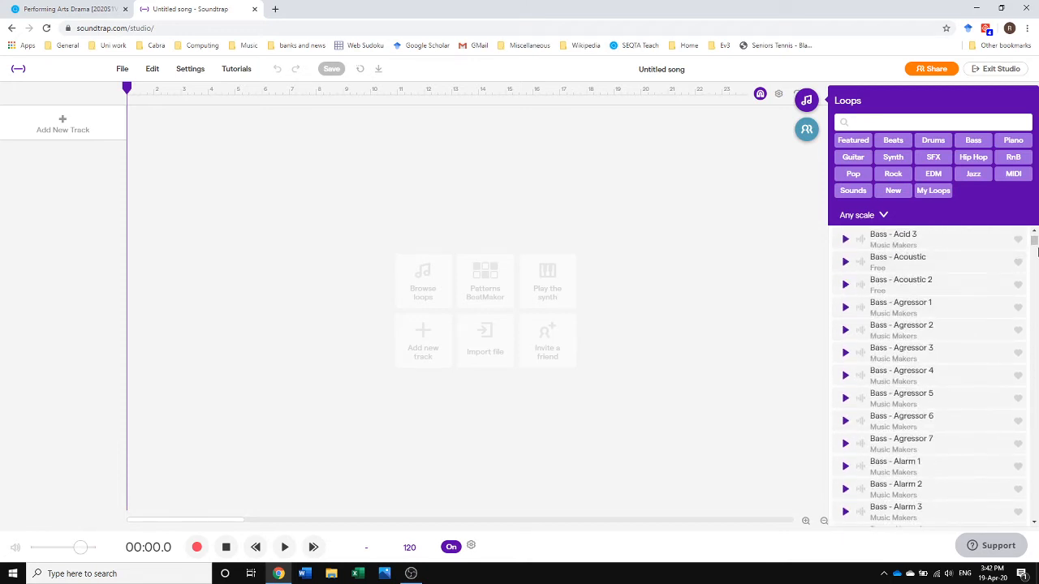
pyautogui.moveTo(1034, 241)
pyautogui.mouseDown()
pyautogui.moveTo(1034, 519)
pyautogui.moveTo(1035, 256)
pyautogui.mouseUp()
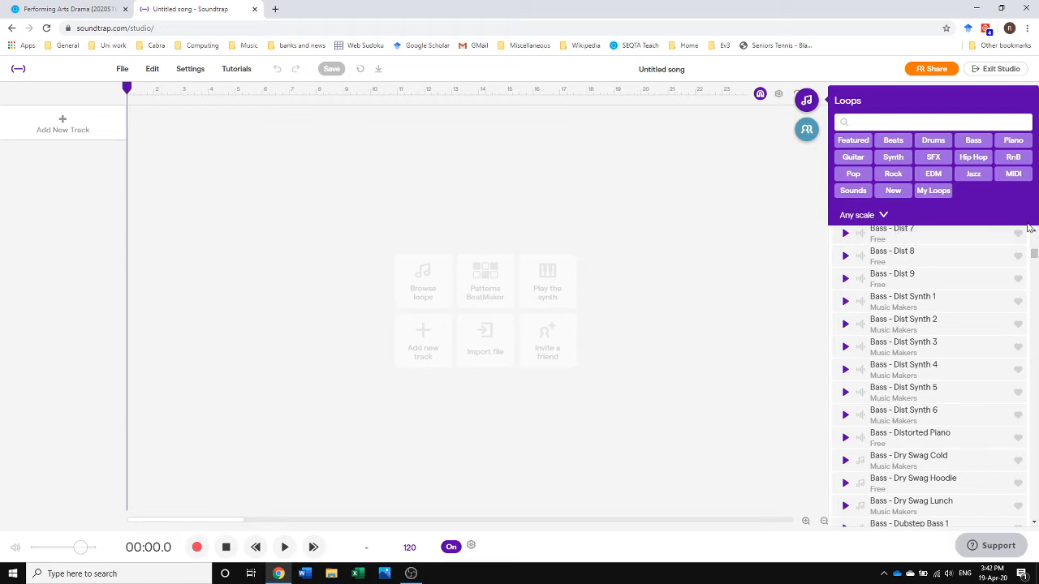
# Step: Filter the loops by RnB and preview Bass - Evil Sub 3 and Bass - Electro 5
pyautogui.click(1013, 157)
pyautogui.scroll(-2, 874, 395)
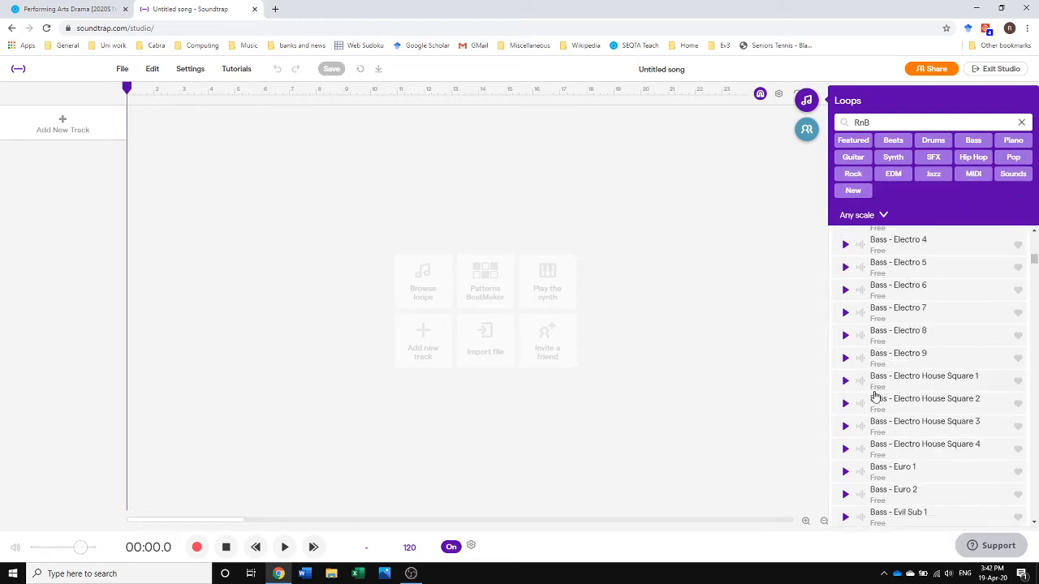
pyautogui.click(845, 394)
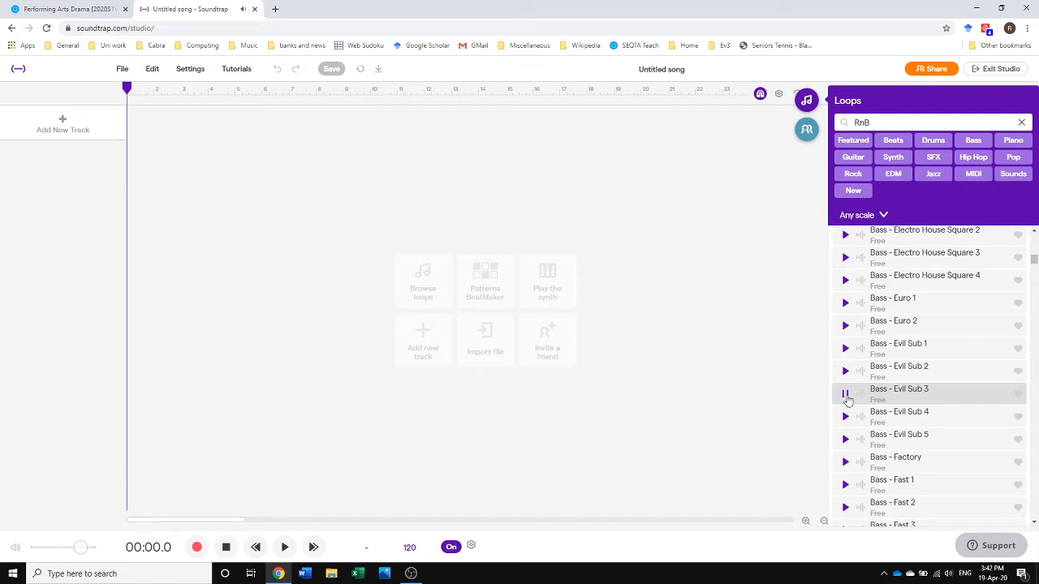
pyautogui.scroll(3, 846, 393)
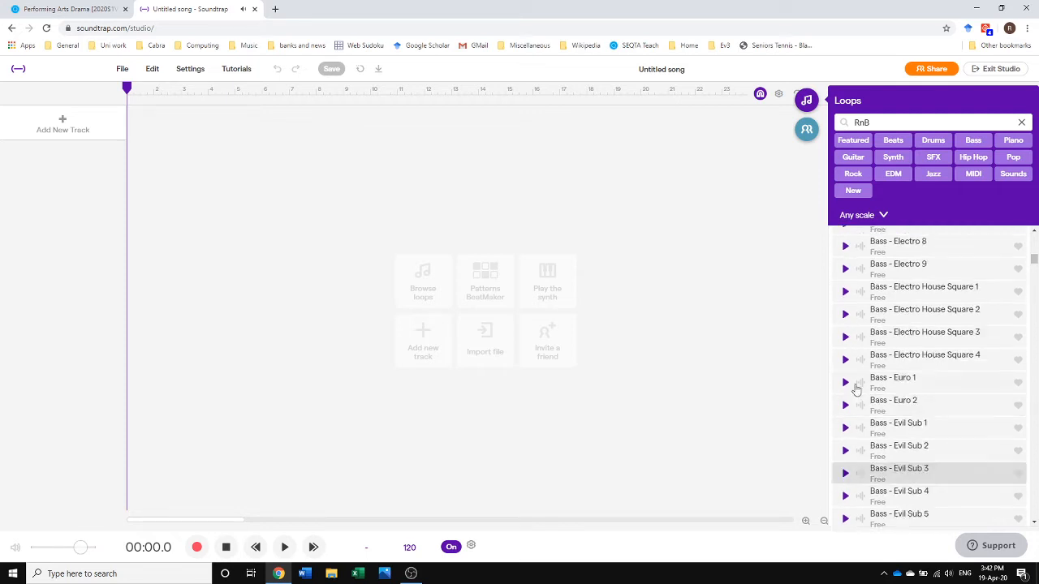
pyautogui.click(845, 279)
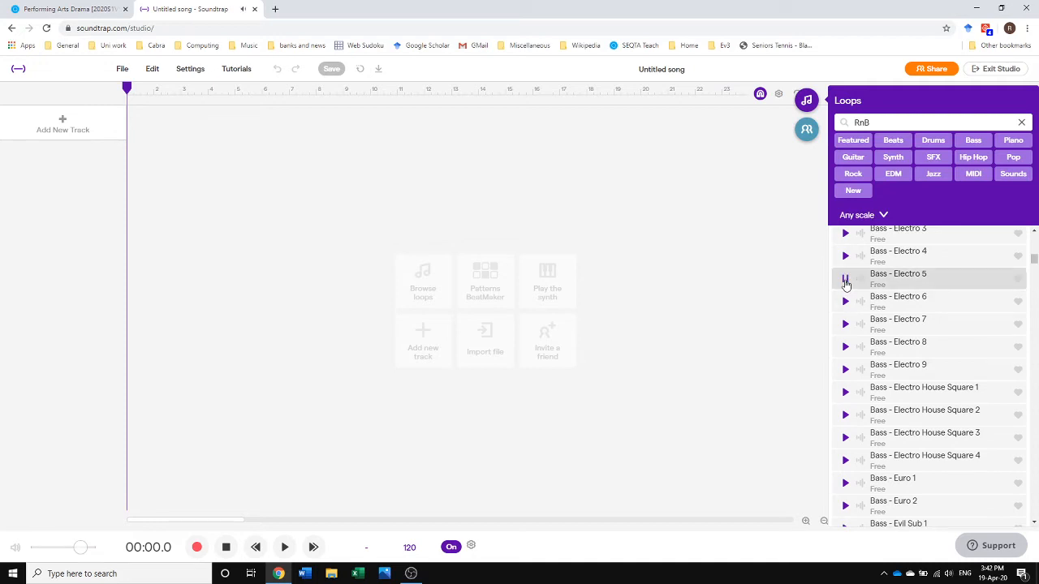
pyautogui.scroll(3, 860, 336)
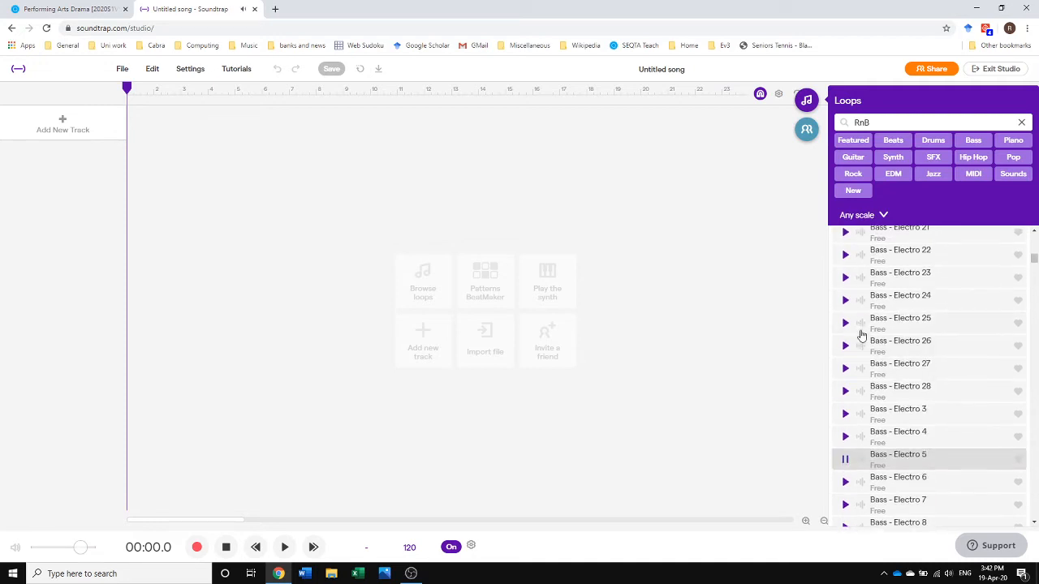
pyautogui.scroll(-1, 862, 335)
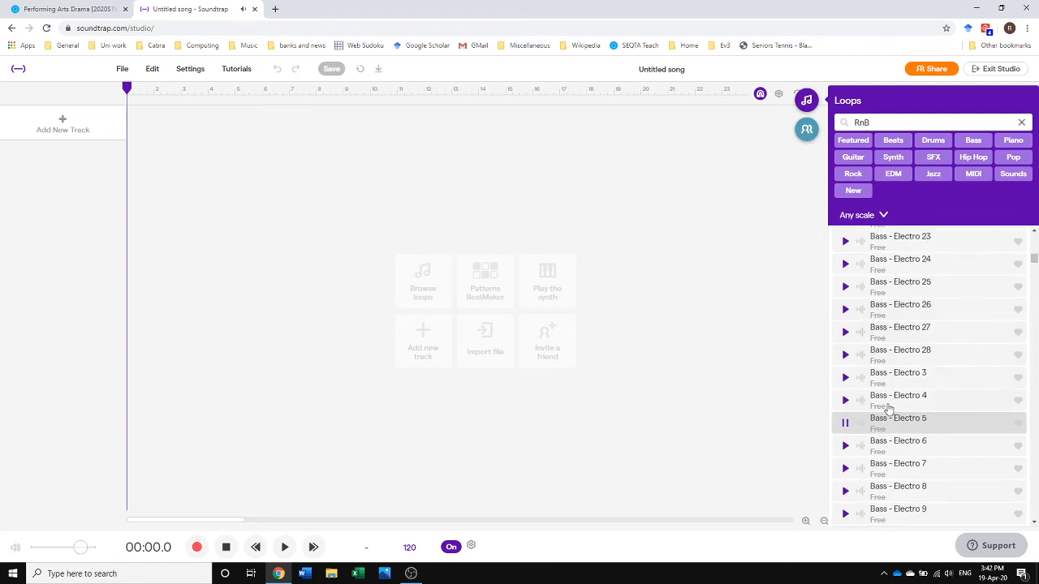
# Step: Add the Bass - Electro 5 loop as a track at the start of the timeline and play it back briefly
pyautogui.click(846, 424)
pyautogui.moveTo(882, 422); pyautogui.dragTo(133, 165)
pyautogui.press('space')
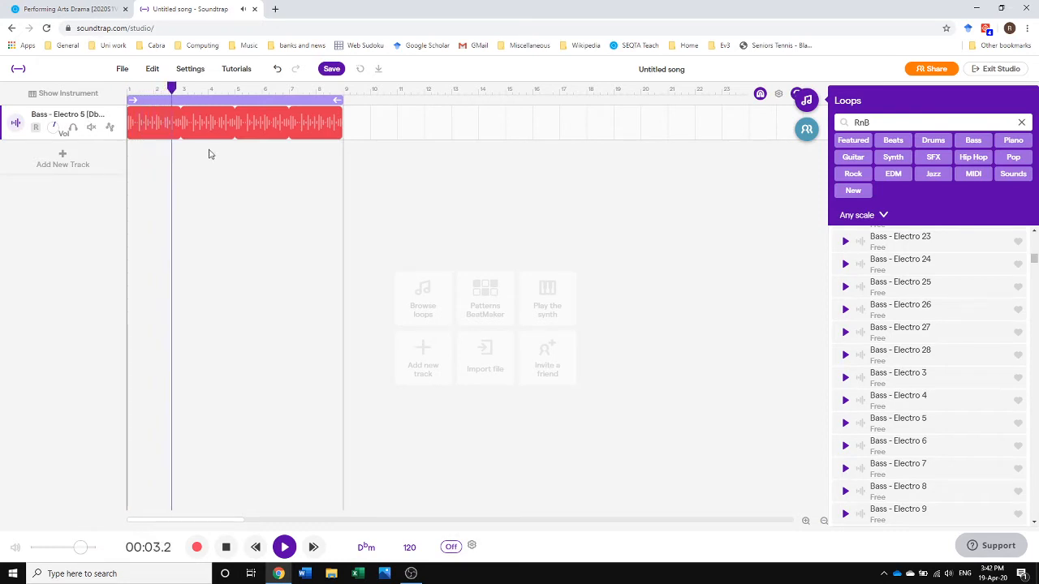
pyautogui.press('space')
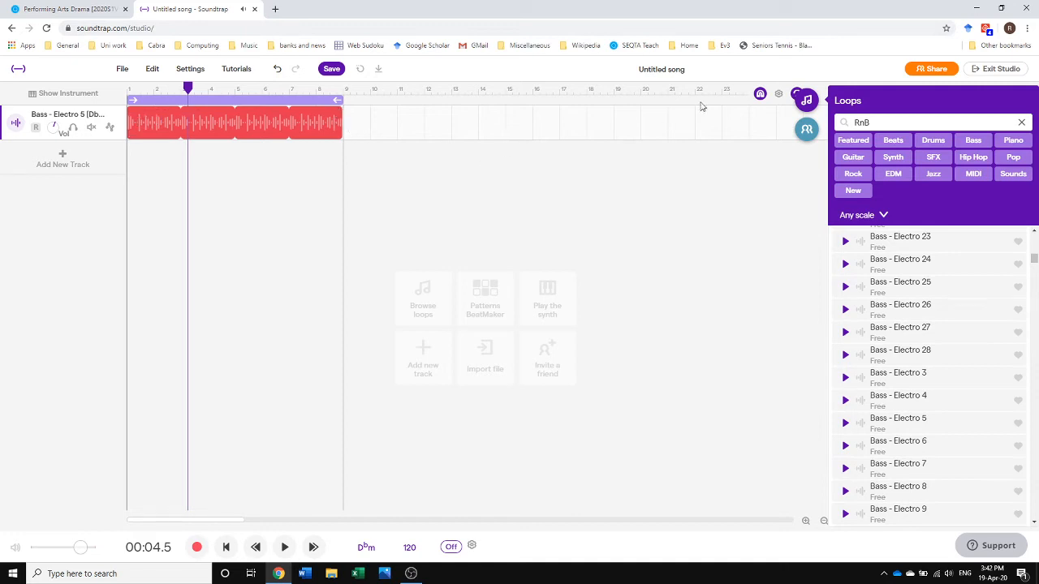
# Step: Switch the timeline ruler to Time and extend the Bass - Electro 5 loop to about 30 seconds
pyautogui.click(778, 96)
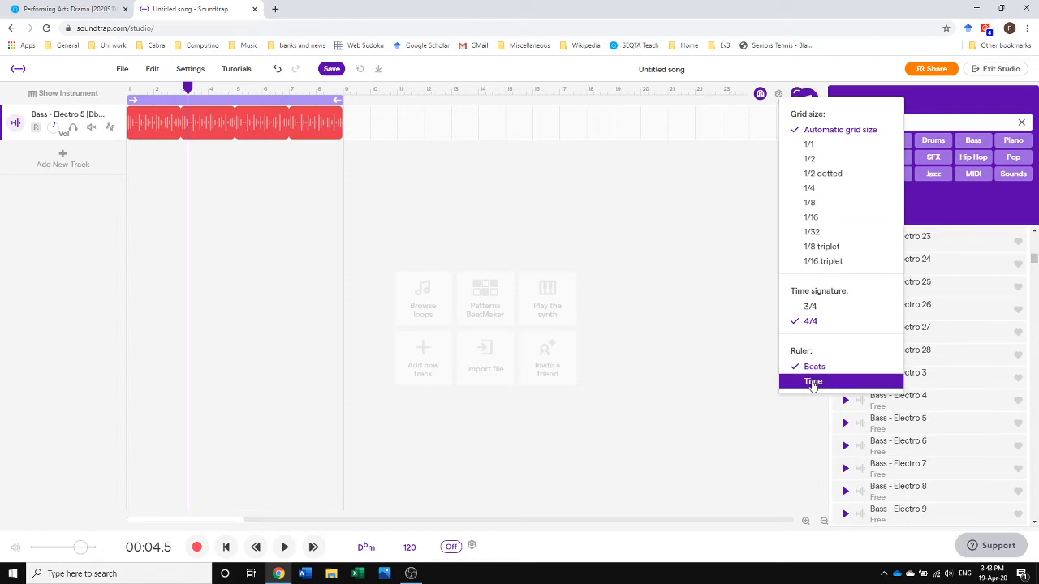
pyautogui.click(812, 381)
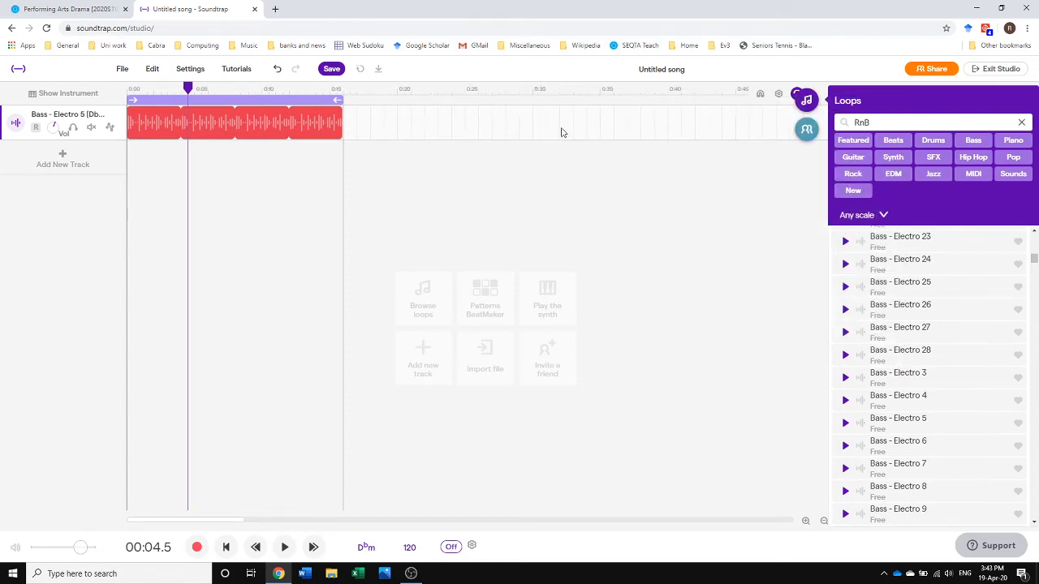
pyautogui.click(540, 91)
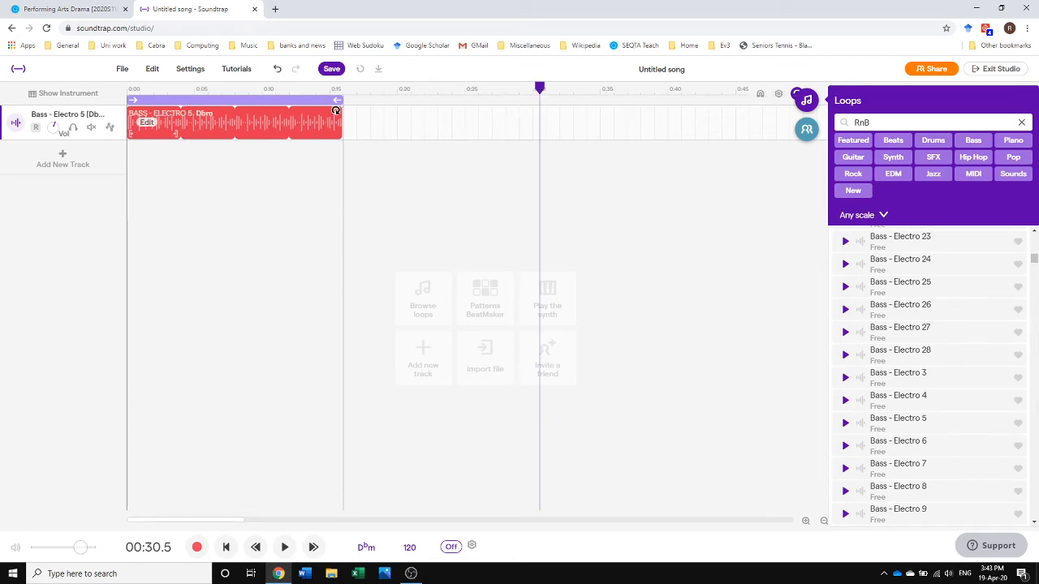
pyautogui.moveTo(336, 110); pyautogui.dragTo(534, 110)
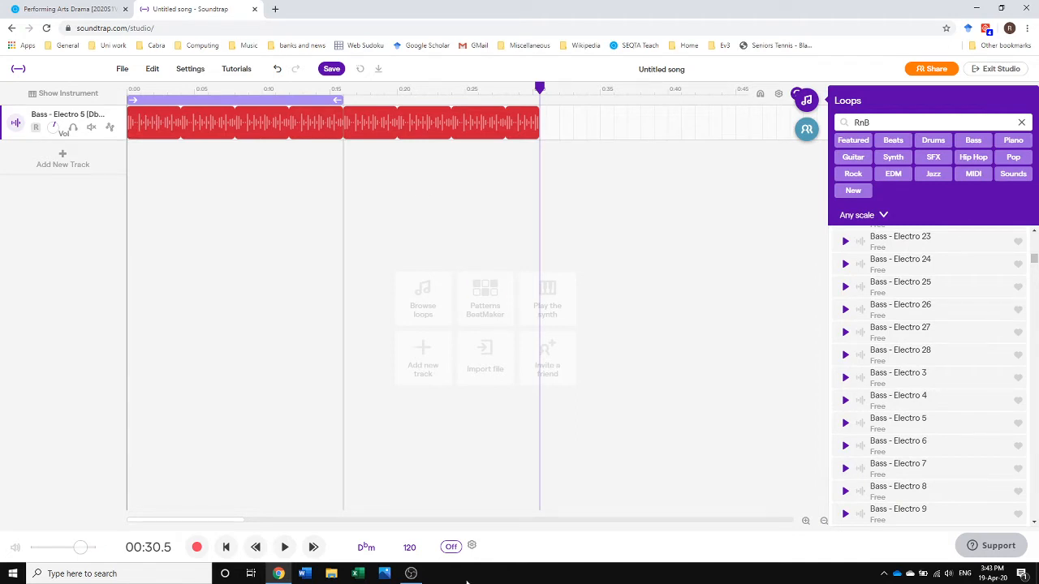
# Step: Return the playhead to the start and extend the cycle region's end to about 20 seconds
pyautogui.click(806, 522)
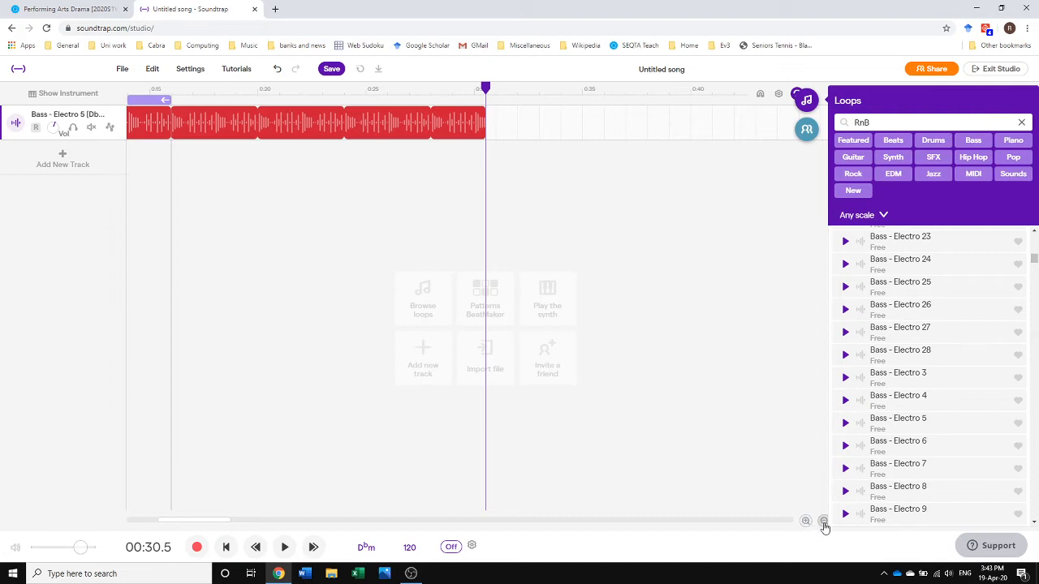
pyautogui.click(823, 522)
pyautogui.click(823, 522)
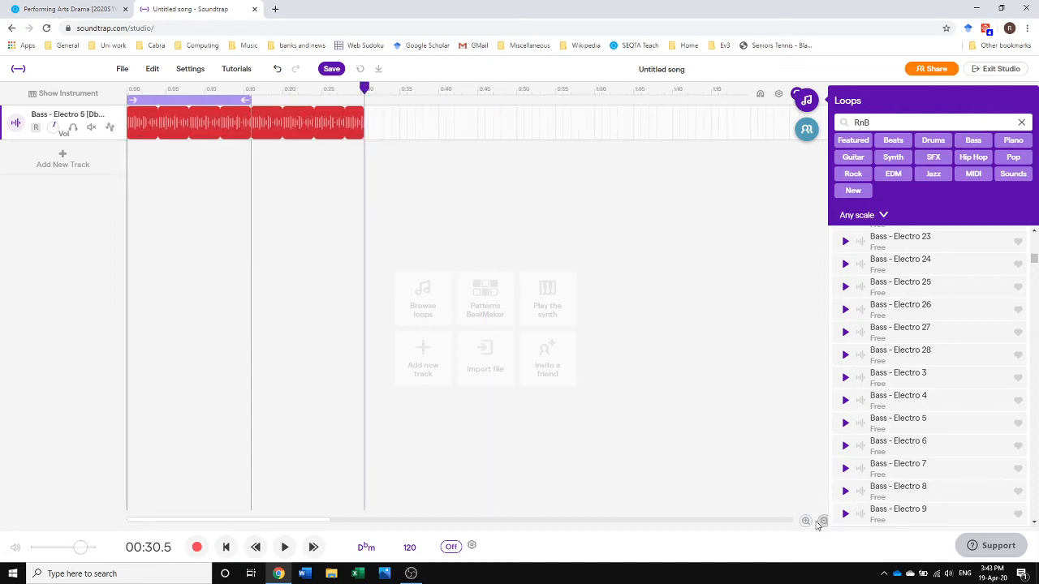
pyautogui.click(806, 522)
pyautogui.click(806, 522)
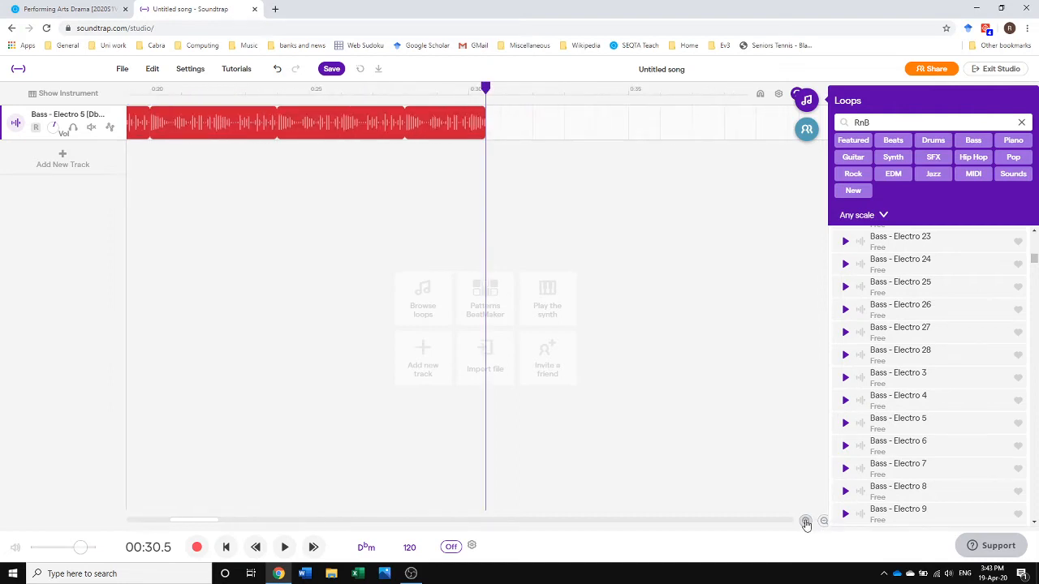
pyautogui.click(225, 549)
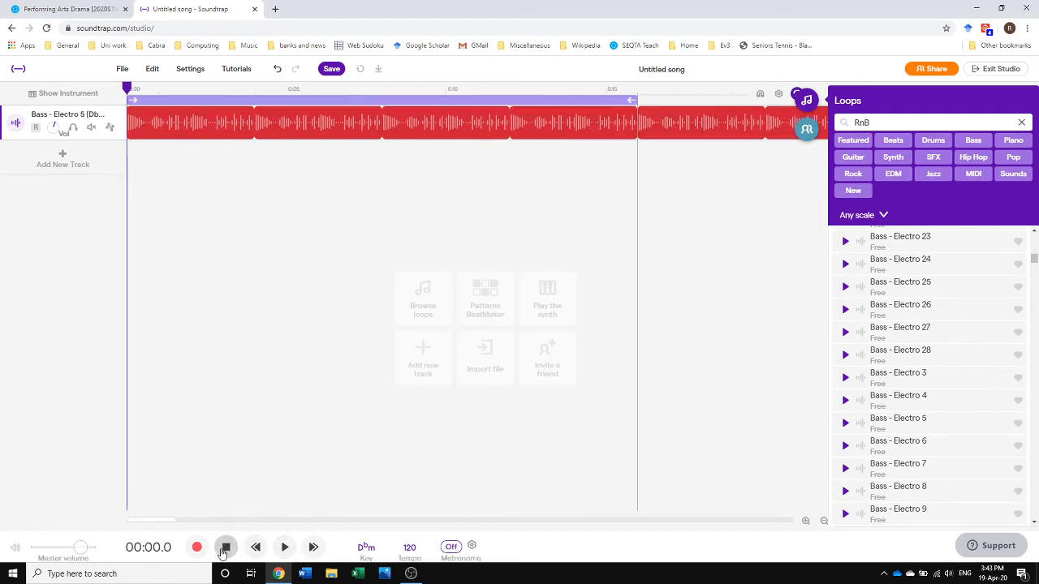
pyautogui.click(824, 522)
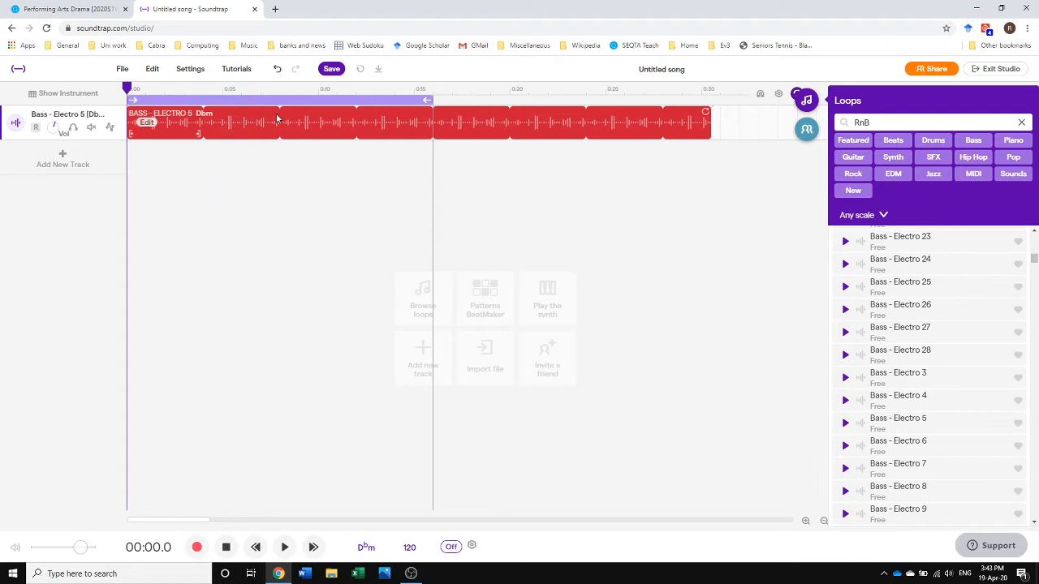
pyautogui.moveTo(430, 100); pyautogui.dragTo(515, 100)
# Step: Hide the loop browser and, with the cycle region switched off and on again, test playback after placing the playhead at about 19 seconds
pyautogui.click(808, 101)
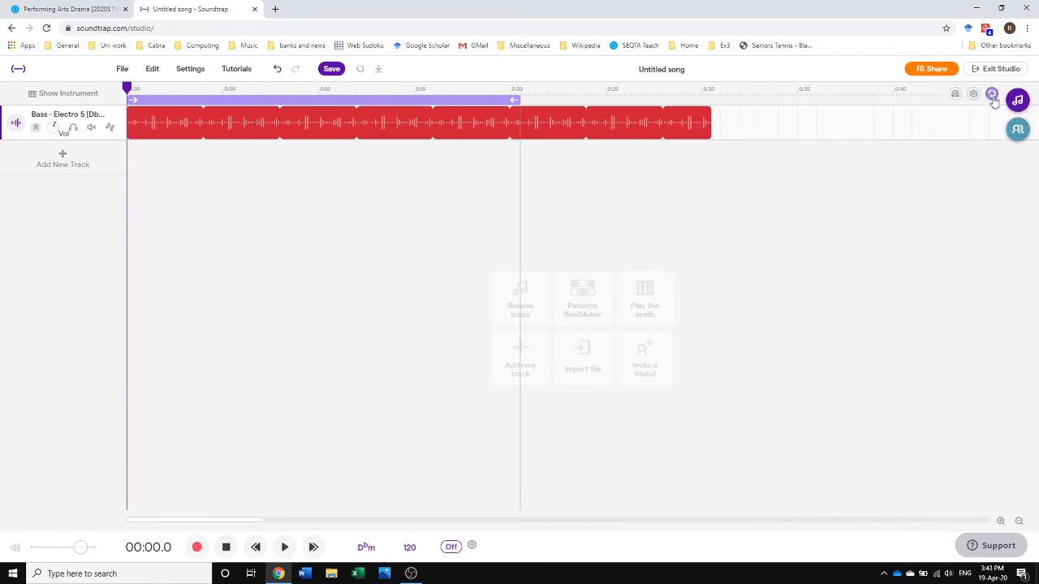
pyautogui.click(992, 95)
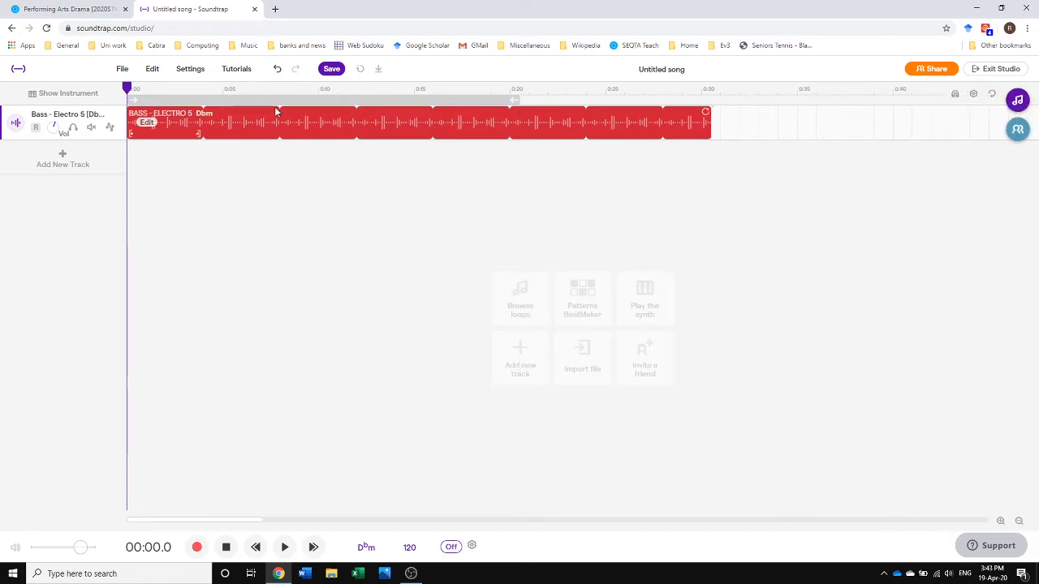
pyautogui.click(500, 90)
pyautogui.click(992, 94)
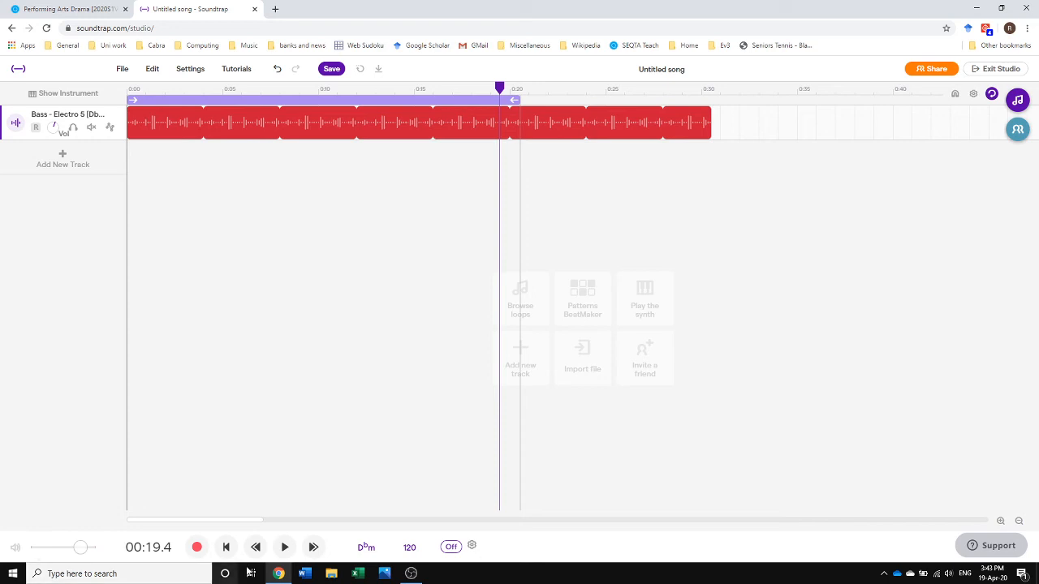
pyautogui.click(284, 547)
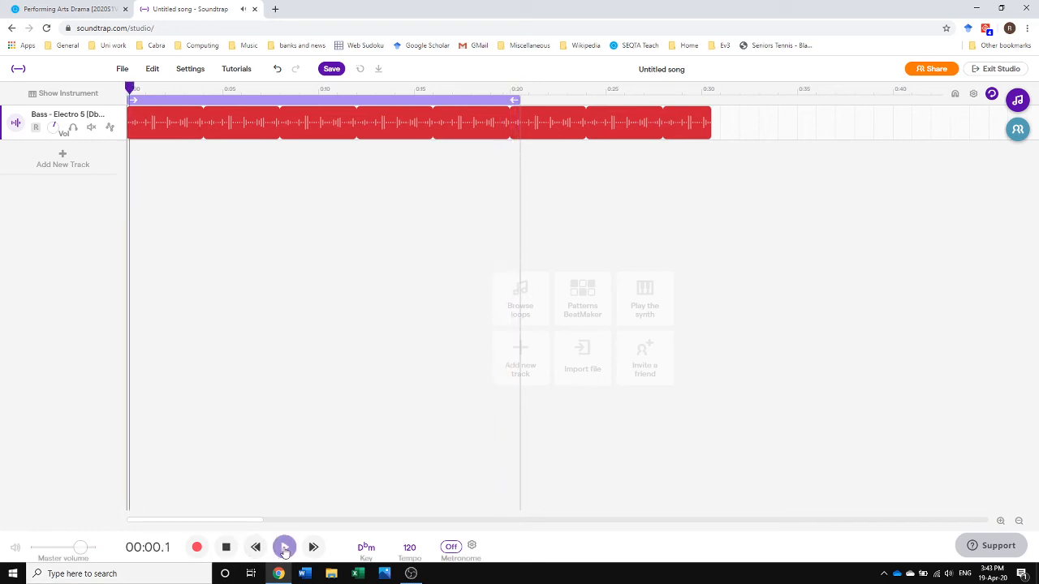
pyautogui.click(284, 548)
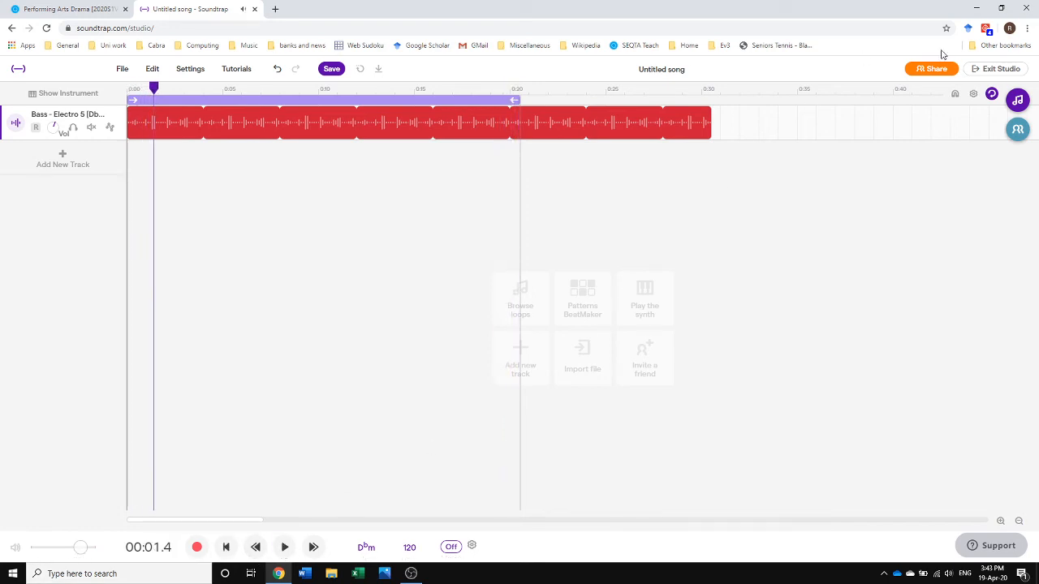
# Step: Turn off the cycle region and play the song from about 19 seconds past the region's end
pyautogui.click(990, 94)
pyautogui.click(501, 88)
pyautogui.click(287, 549)
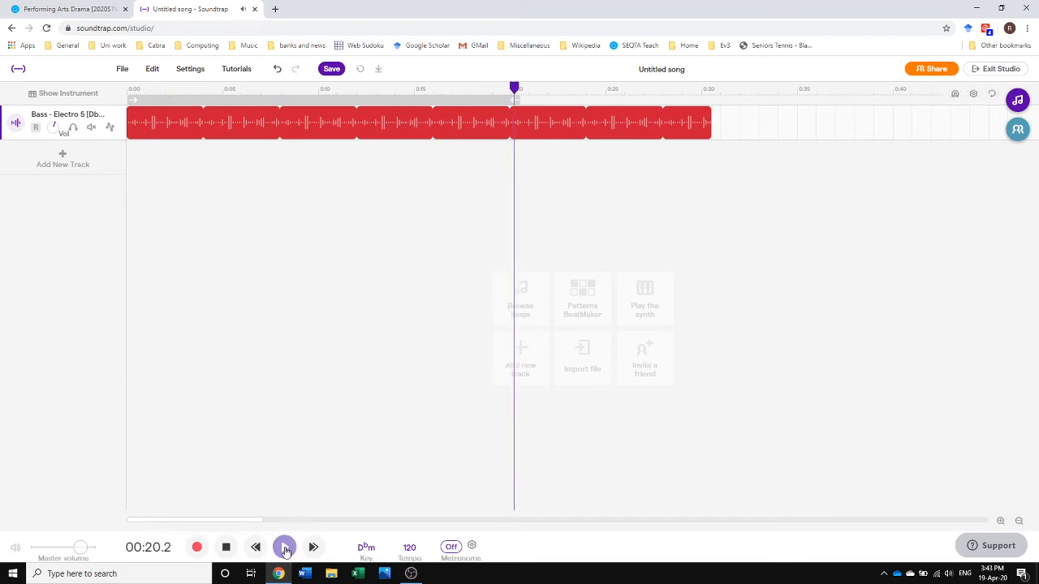
pyautogui.click(285, 549)
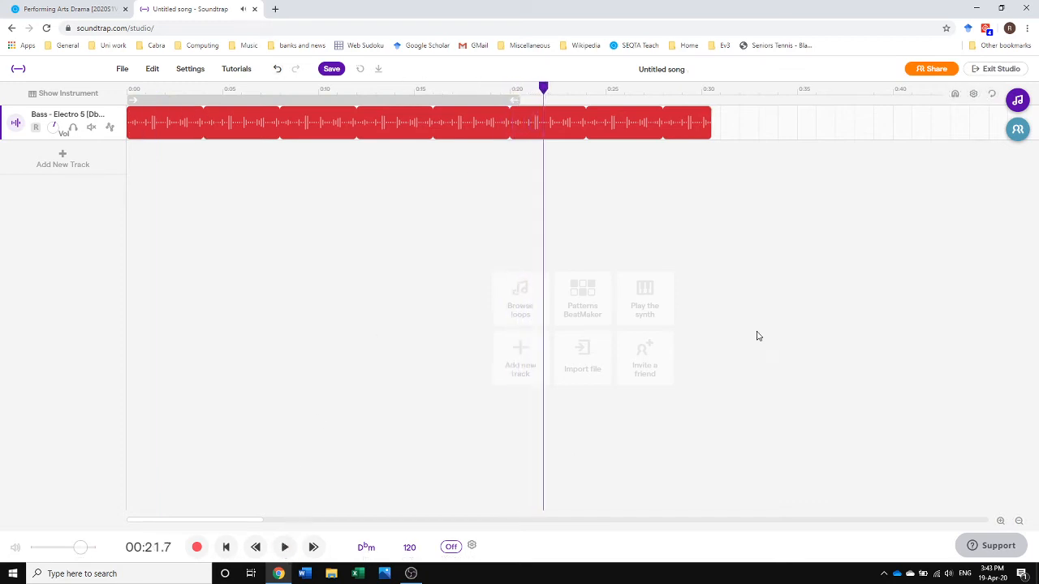
# Step: Reopen the loop browser, add the Synth filter to RnB, and preview Synth - Factory Lunar and Synth - Festive Lead
pyautogui.click(1017, 100)
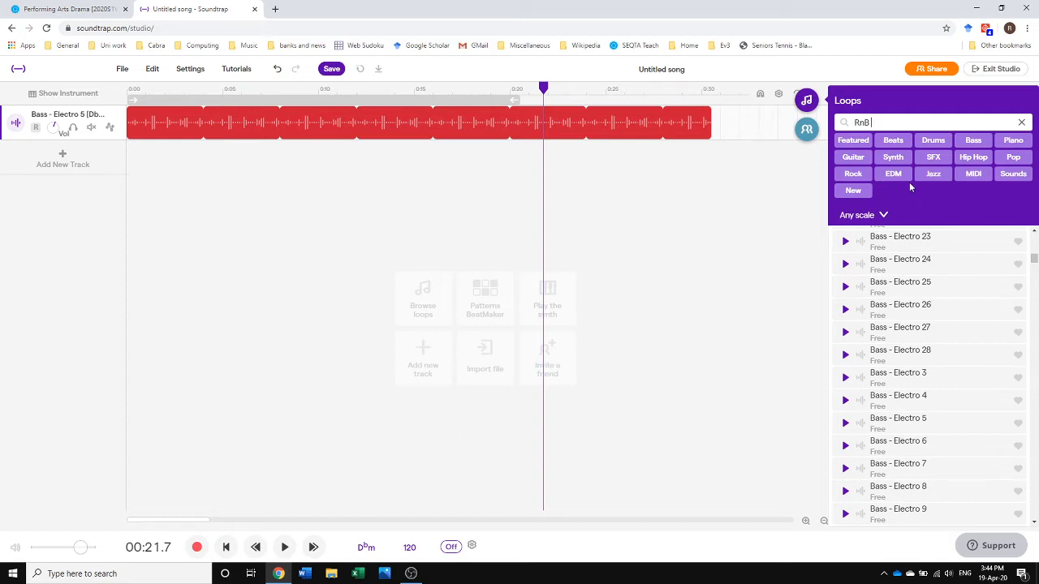
pyautogui.click(897, 157)
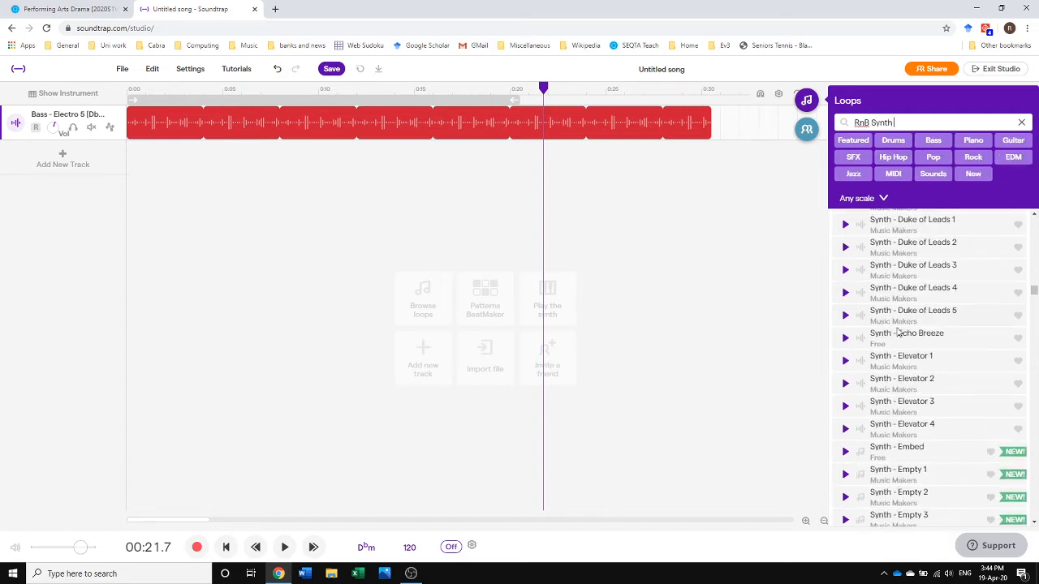
pyautogui.scroll(-2, 877, 444)
pyautogui.scroll(-2, 876, 445)
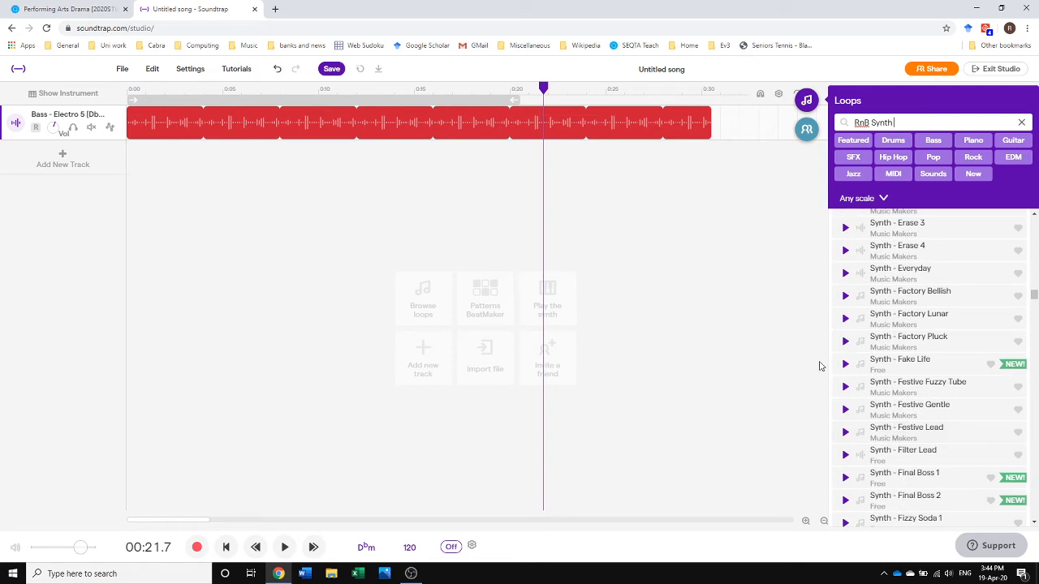
pyautogui.click(845, 318)
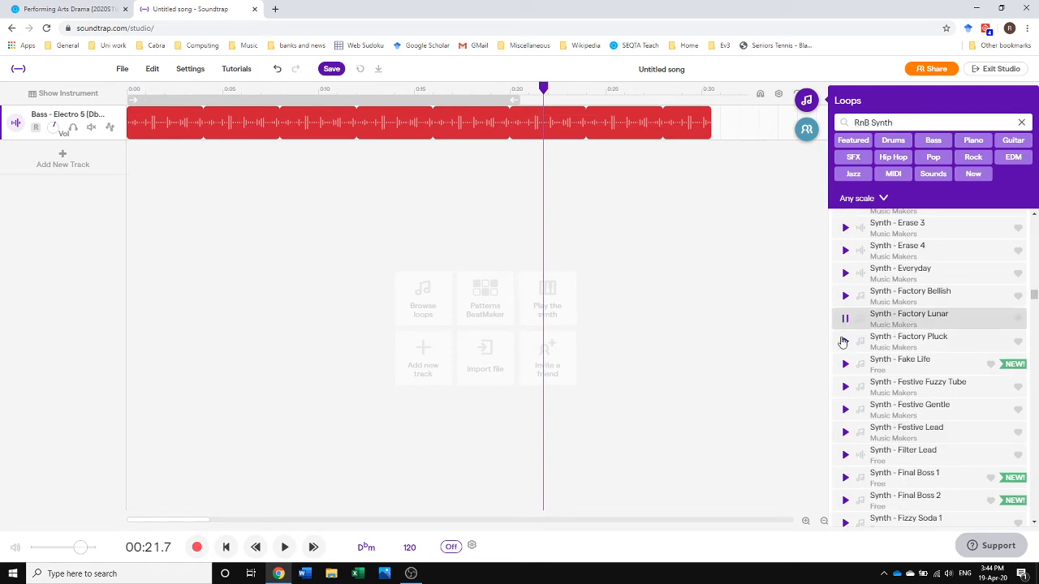
pyautogui.click(845, 319)
pyautogui.scroll(-2, 879, 419)
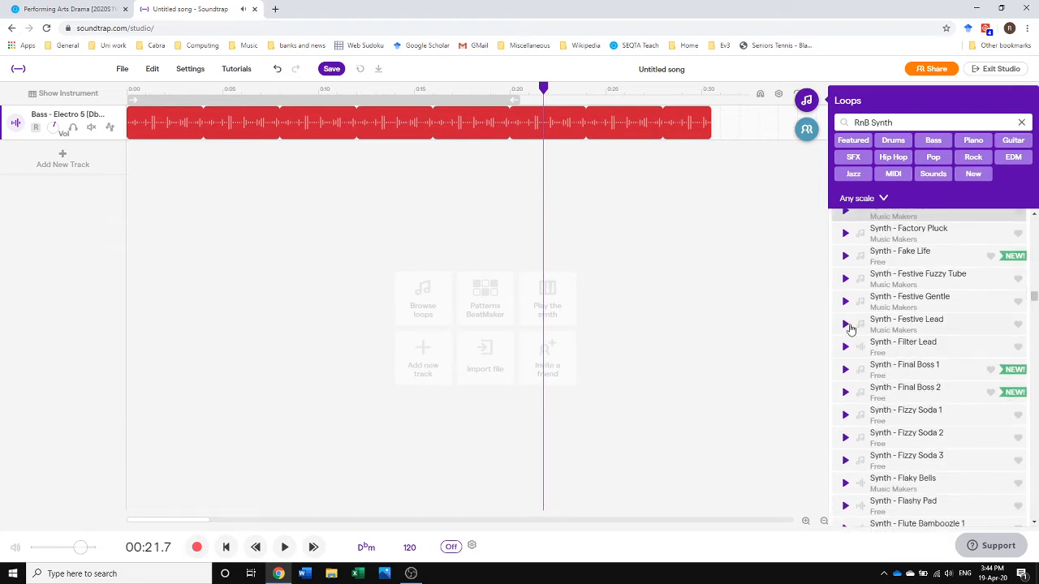
pyautogui.click(847, 324)
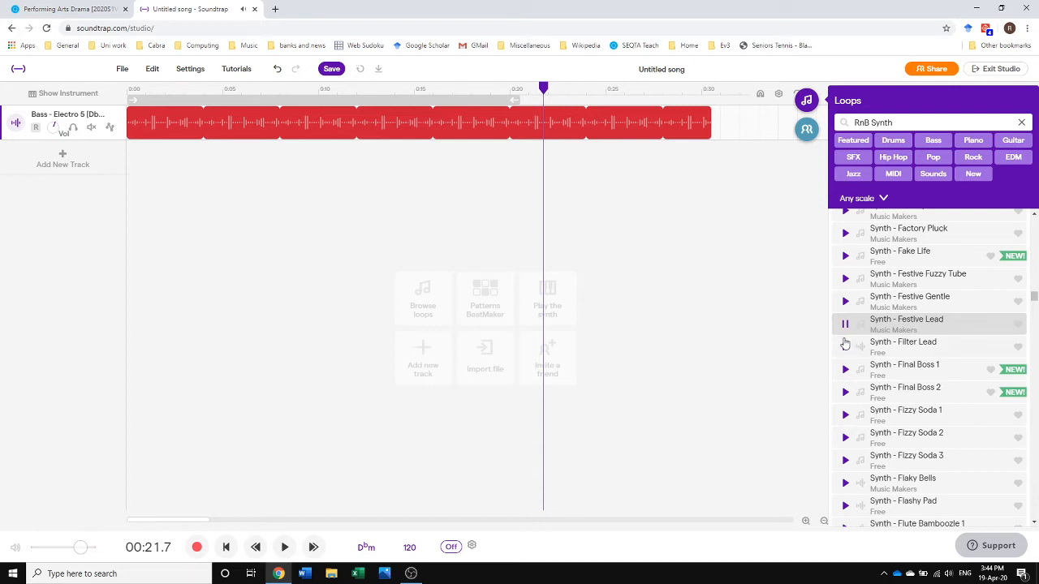
# Step: Add the Synth - Festive Lead loop on a new track starting at about 4 seconds and turn down the bass track's volume
pyautogui.click(845, 325)
pyautogui.moveTo(921, 327); pyautogui.dragTo(204, 235)
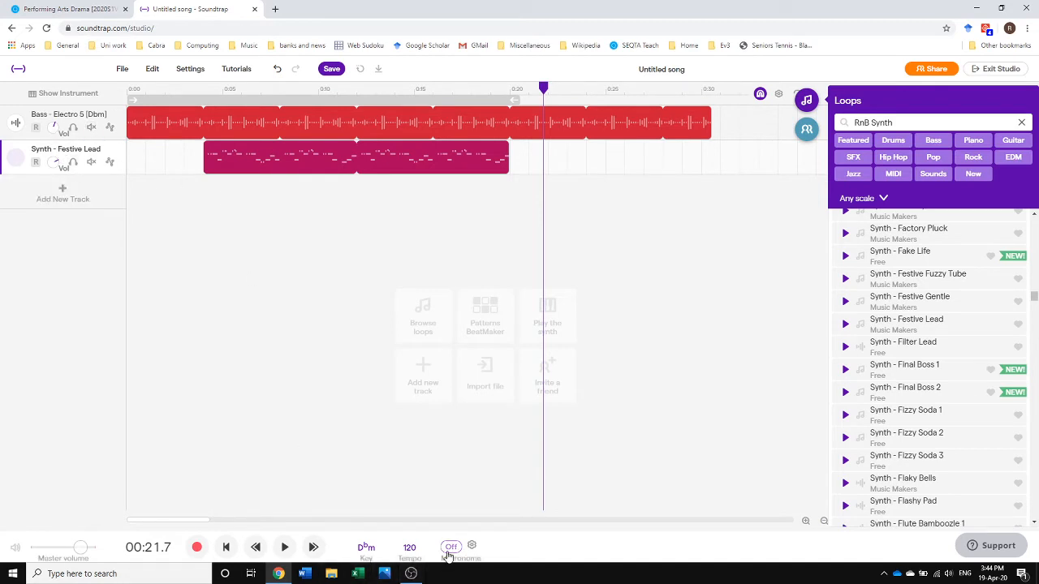
pyautogui.moveTo(55, 133); pyautogui.dragTo(55, 167)
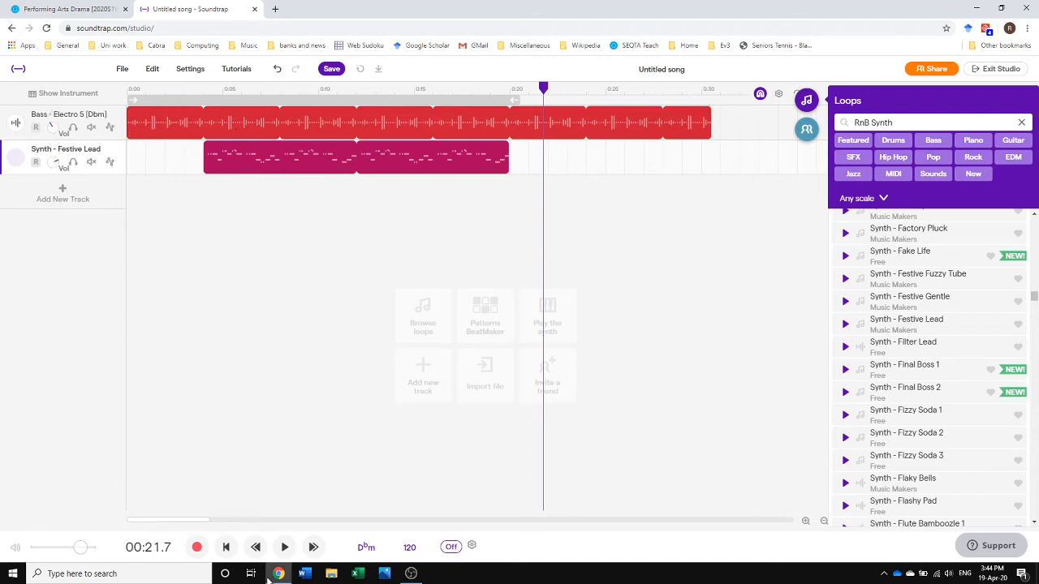
# Step: Play the song from the start to hear the bass and Festive Lead together, stopping at about 8 seconds
pyautogui.click(229, 548)
pyautogui.click(277, 544)
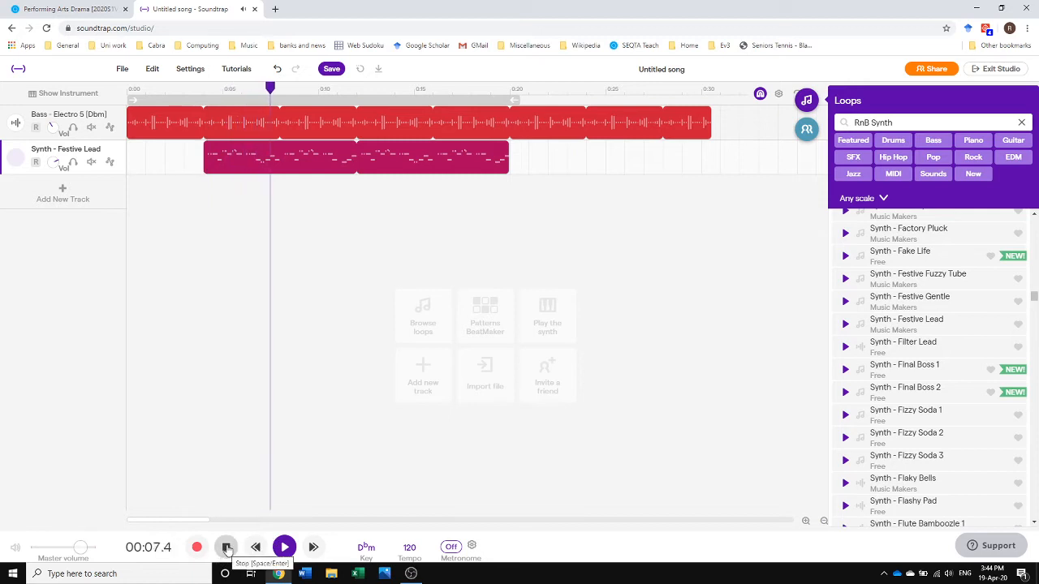
pyautogui.click(226, 547)
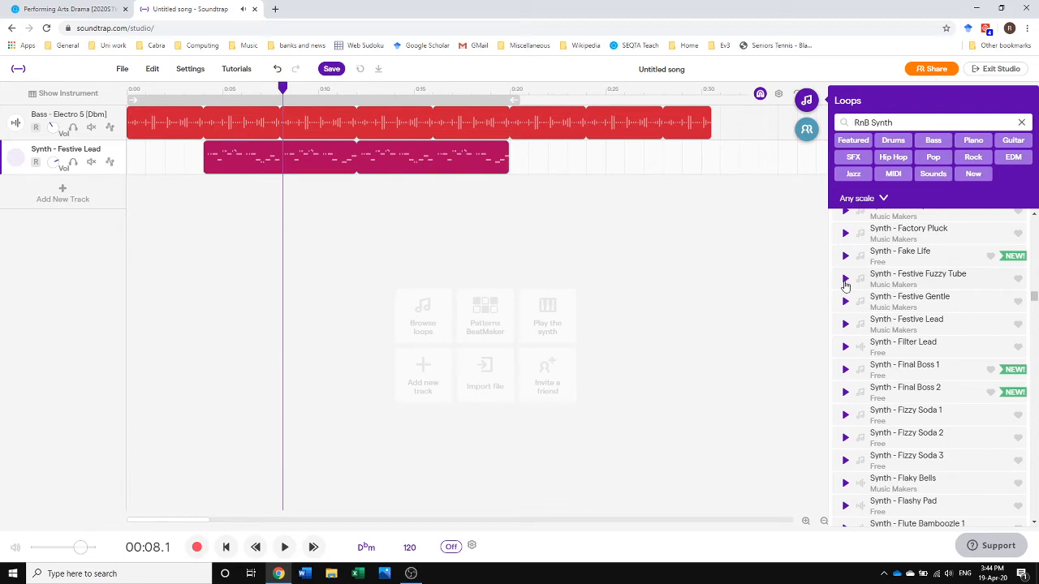
# Step: Preview Synth - Festive Fuzzy Tube and Synth - Final Boss 2 and add each on its own new track at about 16 seconds
pyautogui.click(845, 279)
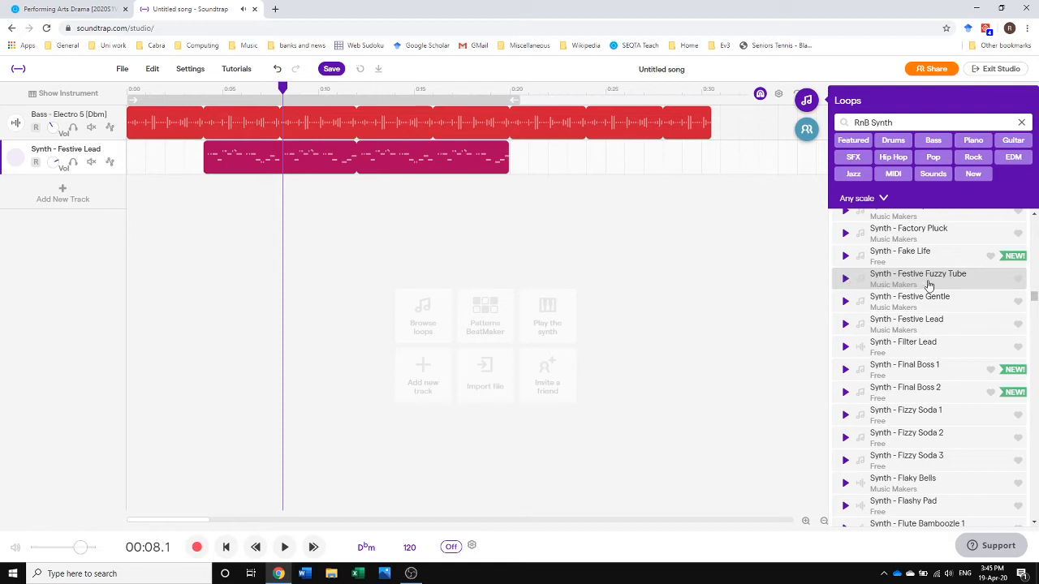
pyautogui.moveTo(930, 281); pyautogui.dragTo(434, 272)
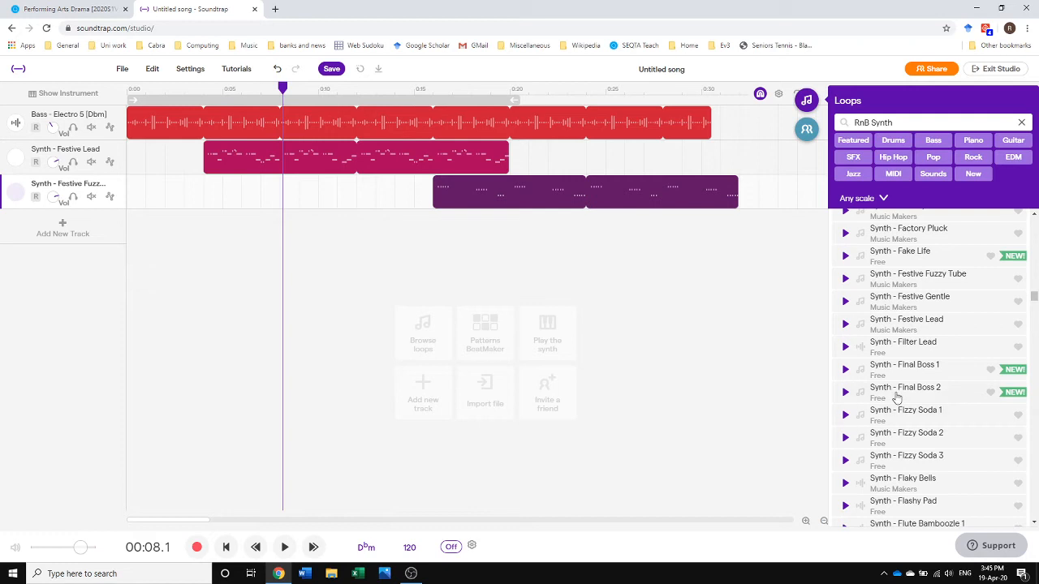
pyautogui.click(846, 393)
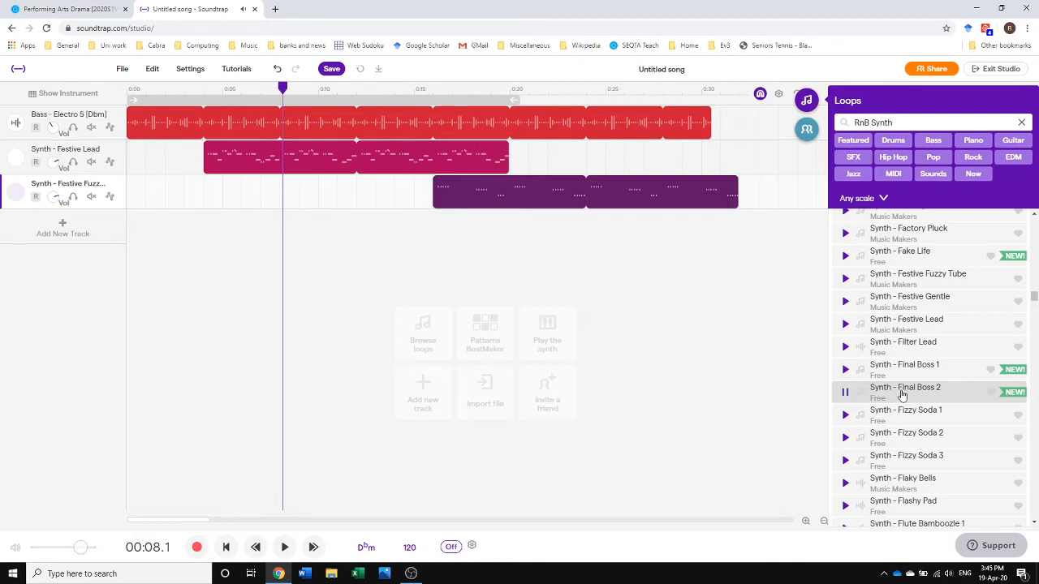
pyautogui.moveTo(901, 395); pyautogui.dragTo(438, 280)
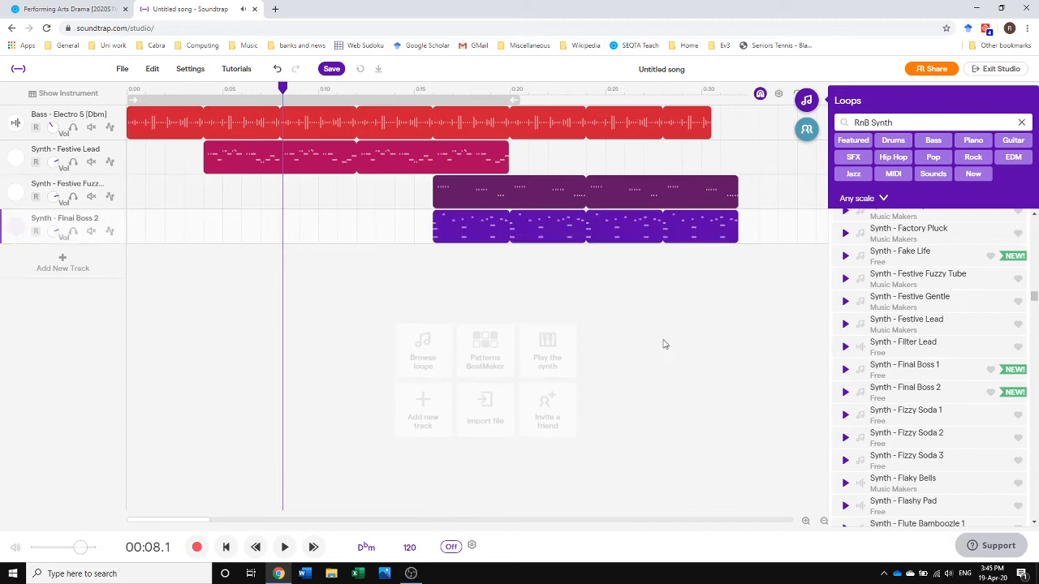
# Step: Preview Synth - Flute Bamboozle 4, briefly play the song, and add the loop on a new track at about 17 seconds
pyautogui.scroll(-4, 906, 389)
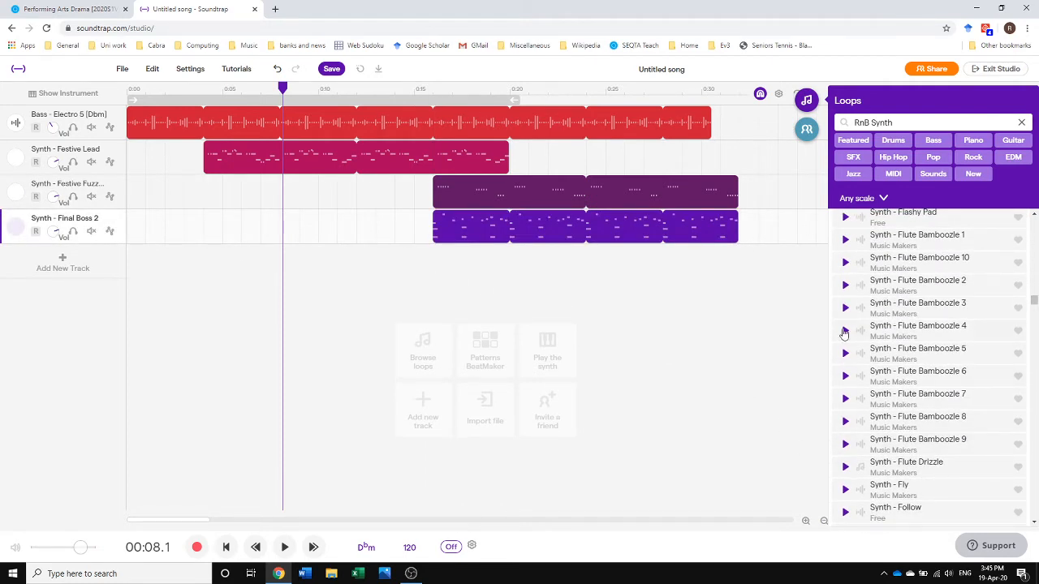
pyautogui.click(845, 331)
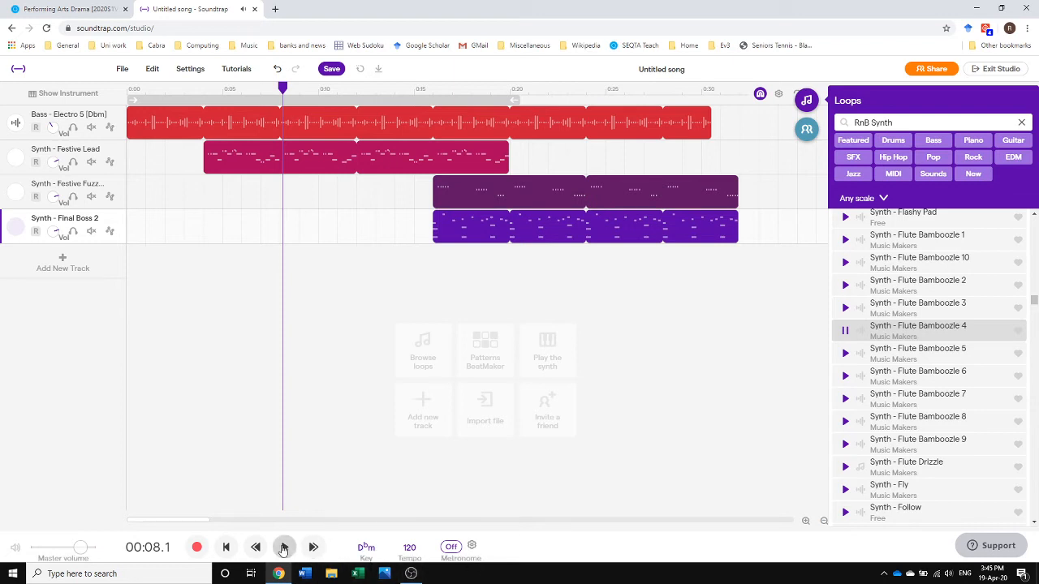
pyautogui.click(284, 550)
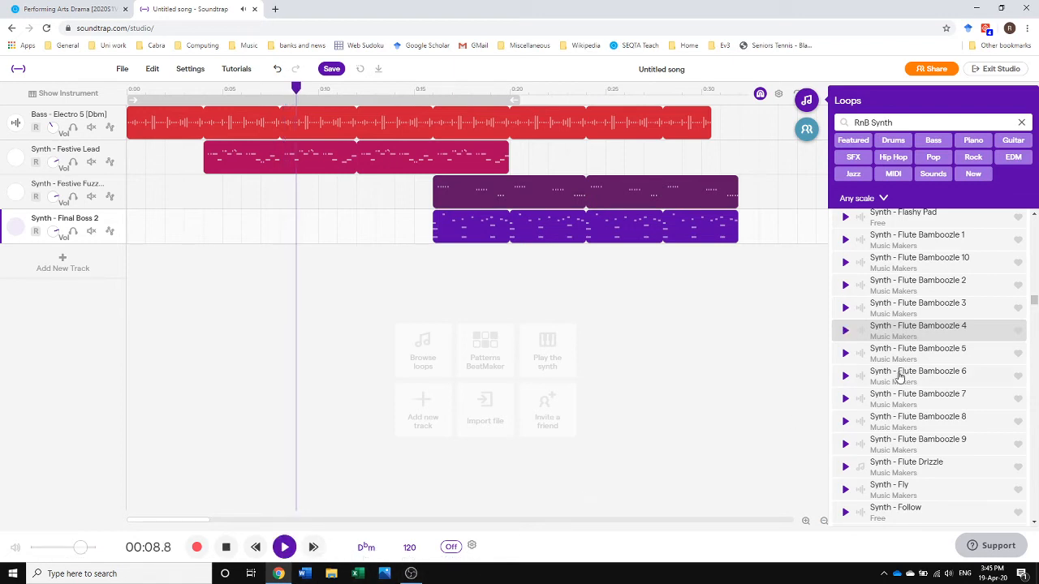
pyautogui.click(226, 547)
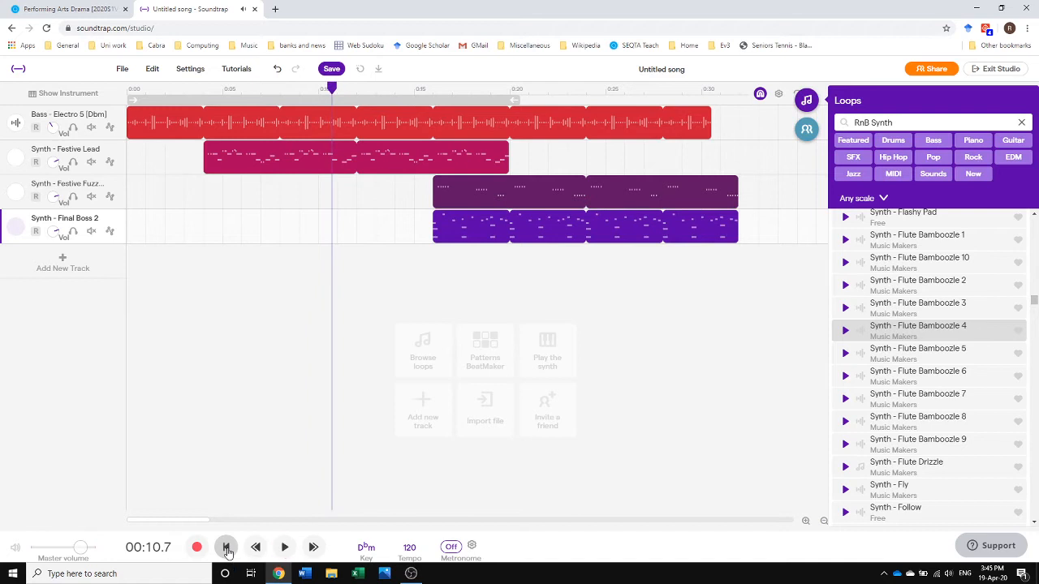
pyautogui.moveTo(897, 331); pyautogui.dragTo(454, 316)
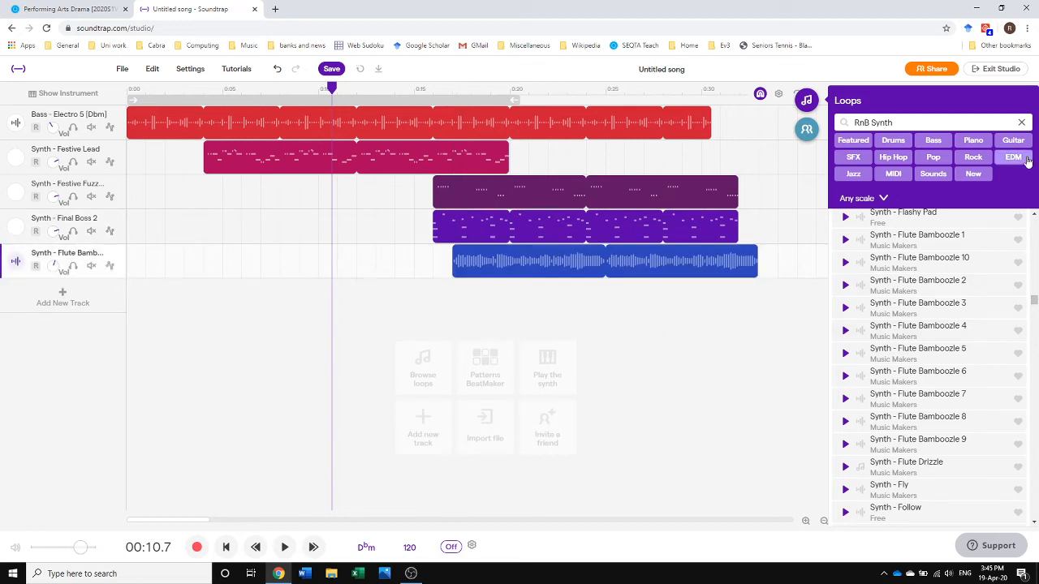
# Step: Replace the loop filters with Drums only, preview Anthem - Beat 1 (Fill), and add it on a new track at about 6 seconds
pyautogui.click(894, 141)
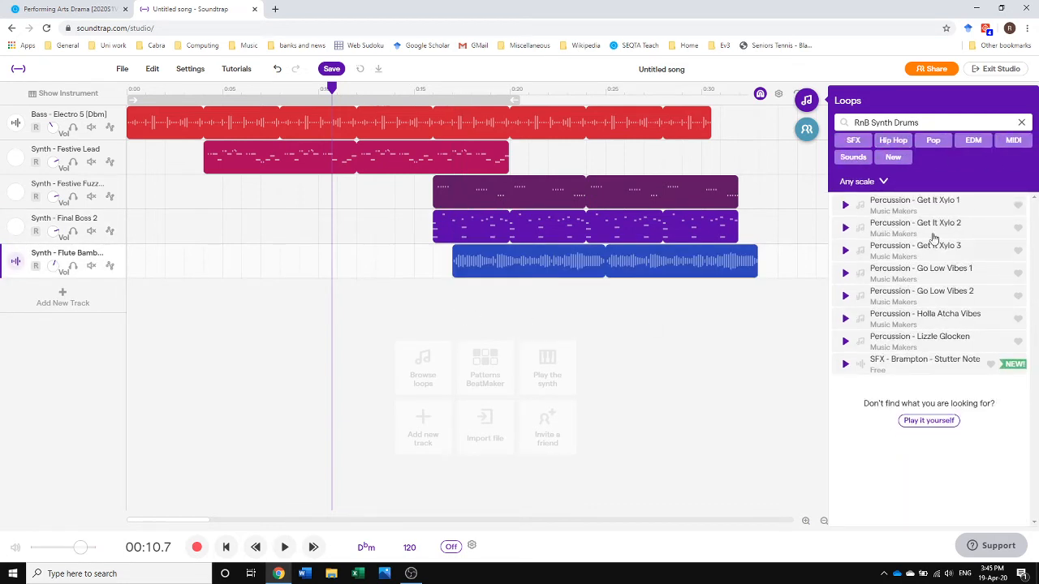
pyautogui.click(1022, 122)
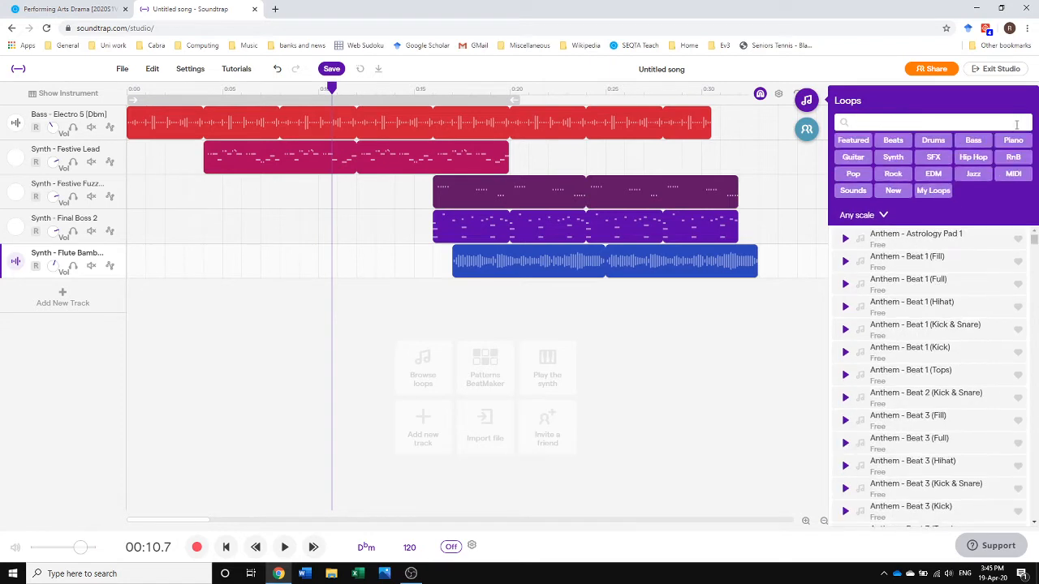
pyautogui.click(932, 144)
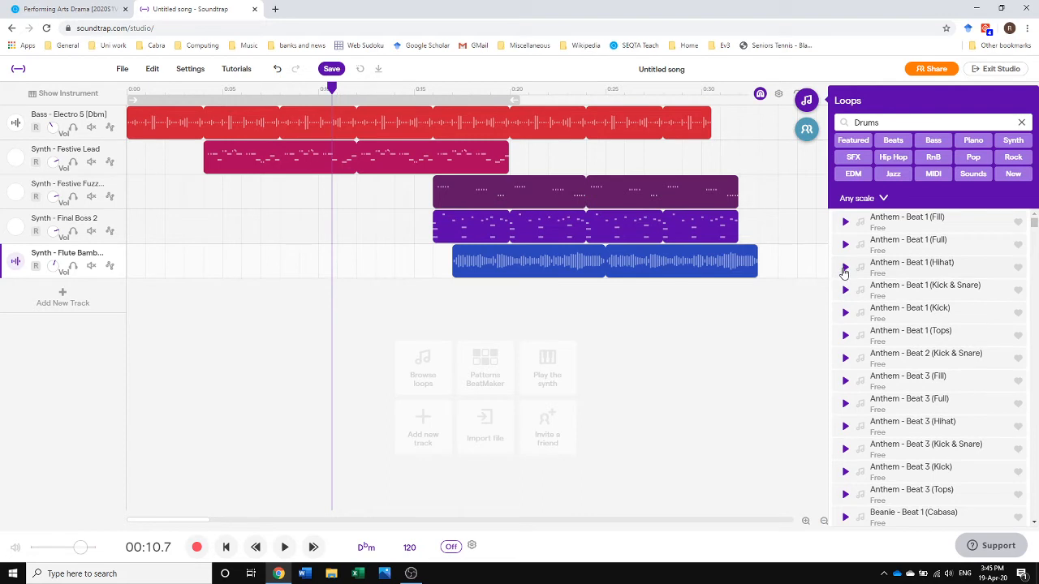
pyautogui.click(845, 221)
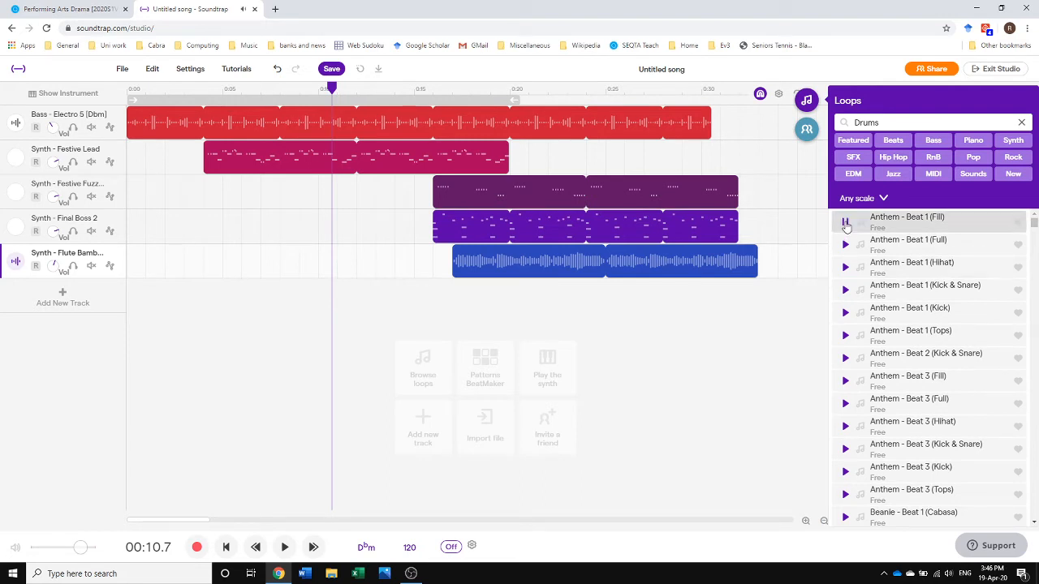
pyautogui.moveTo(915, 226); pyautogui.dragTo(243, 321)
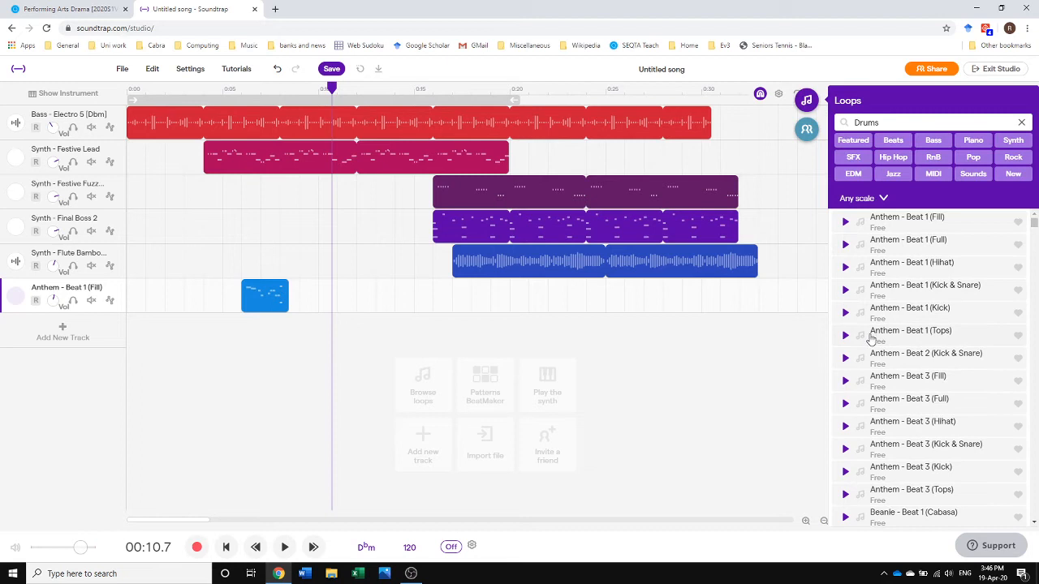
# Step: Preview the drum loops Anthem - Beat 1 (Tops), Beat 1 (Kick), Beat 3 (Full) and Beat 3 (Hihat)
pyautogui.click(845, 336)
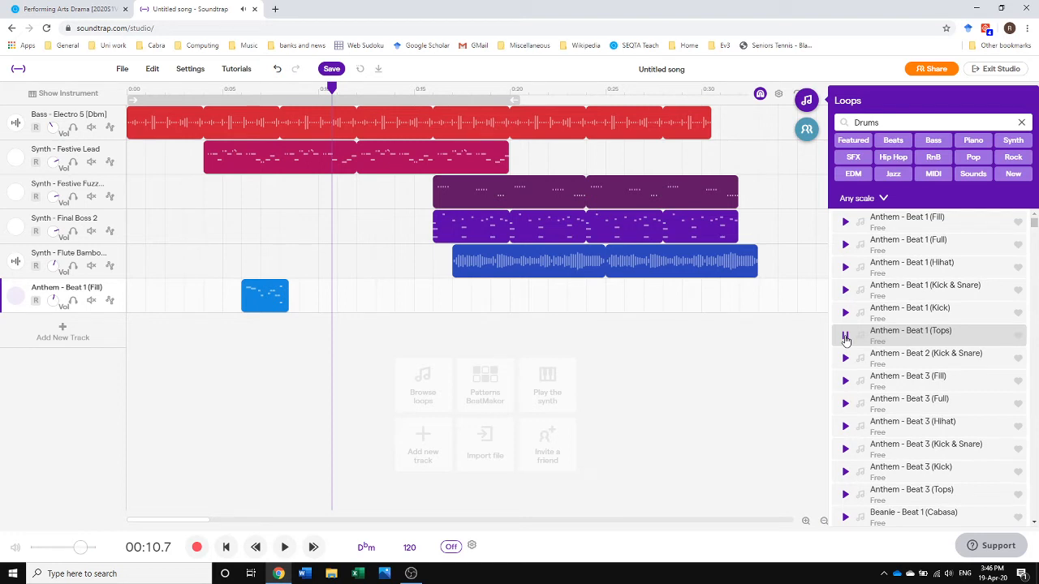
pyautogui.click(846, 313)
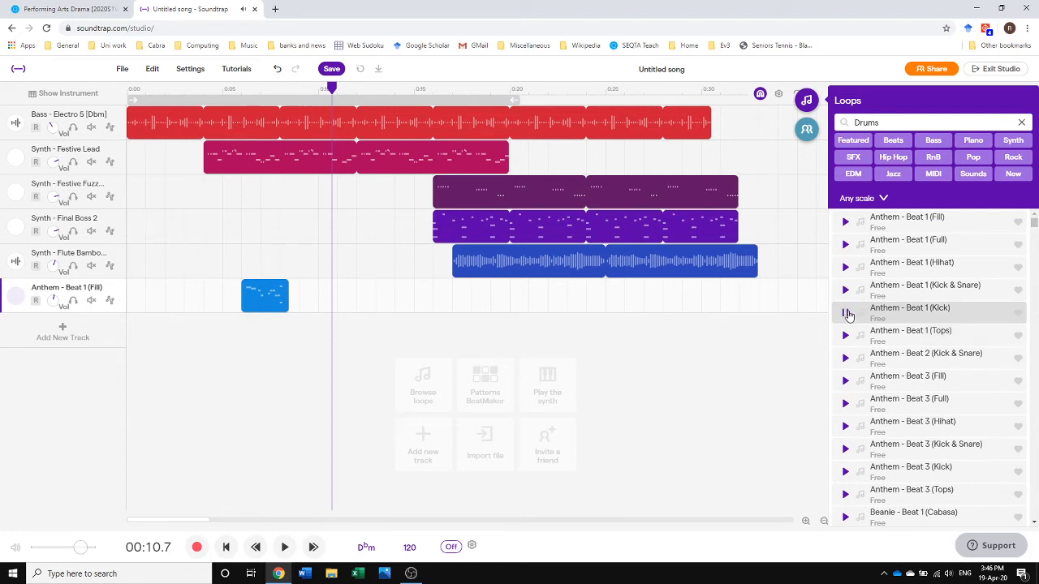
pyautogui.click(846, 313)
pyautogui.click(846, 404)
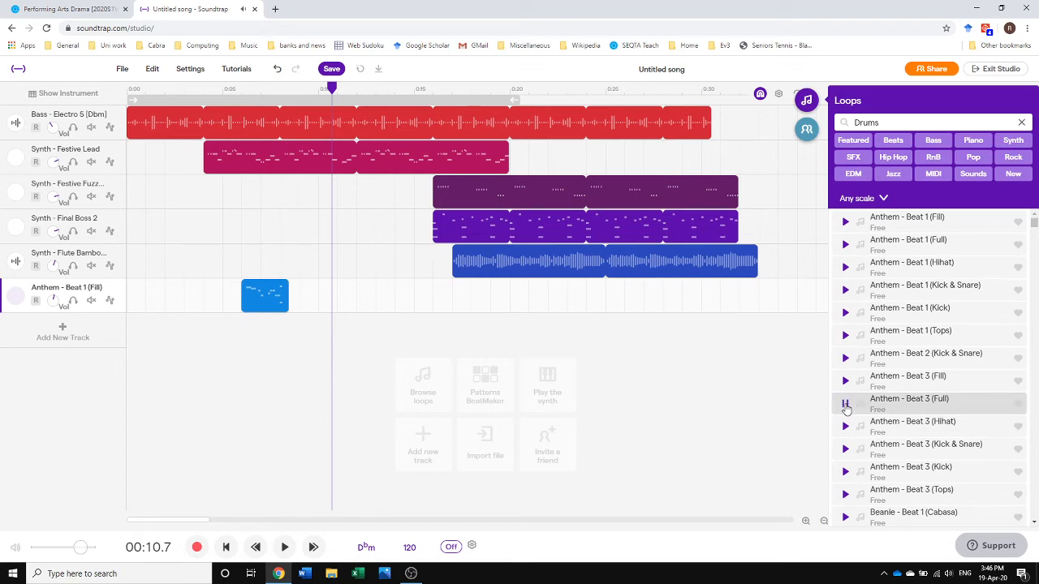
pyautogui.click(845, 428)
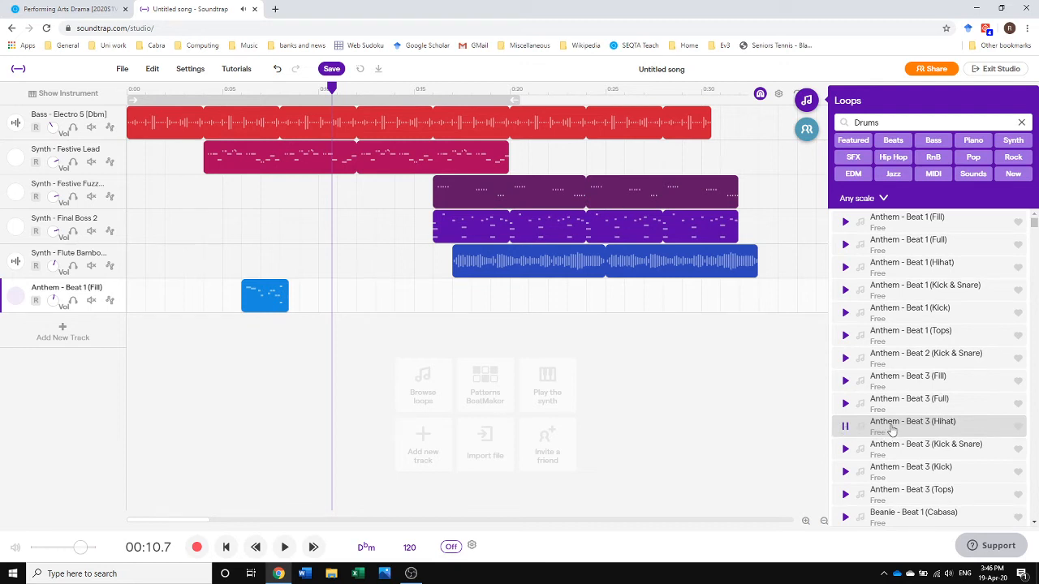
# Step: Browse past the Anthem, Beanie and Trappy Hat drum loops and preview Beats - Latin Bounce 1
pyautogui.scroll(-2, 877, 411)
pyautogui.scroll(-1, 878, 412)
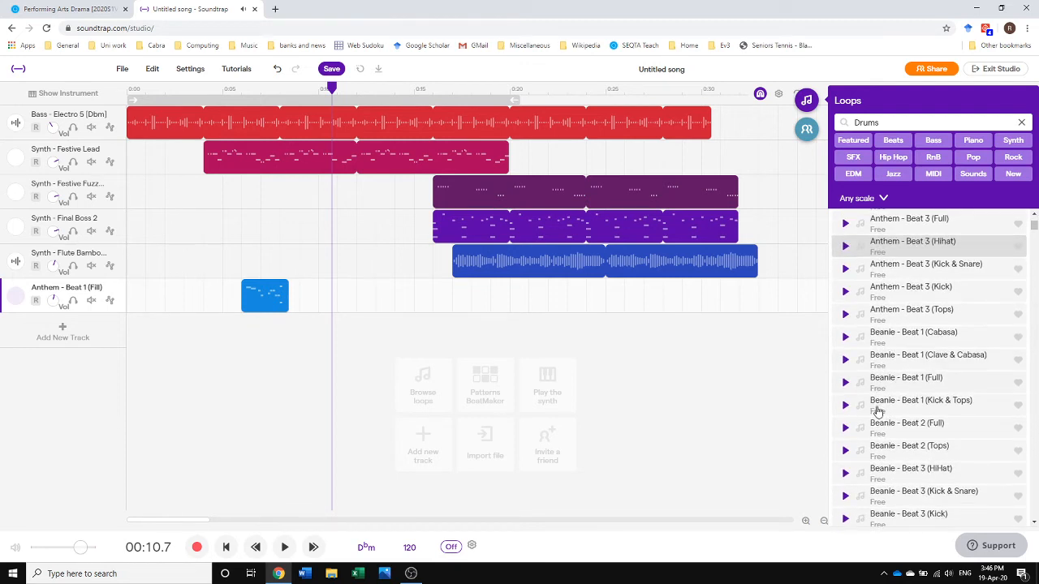
pyautogui.scroll(-3, 872, 422)
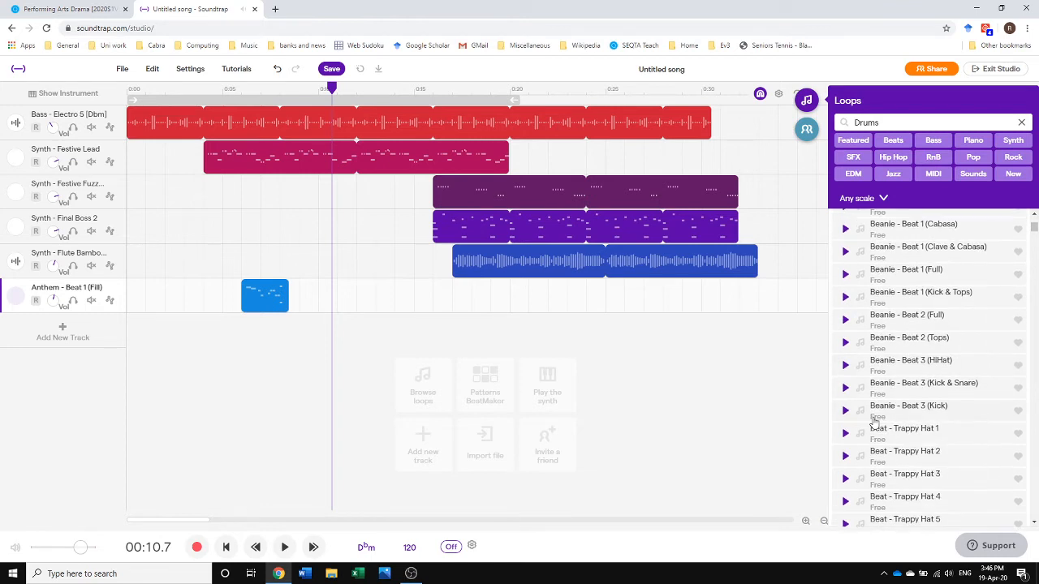
pyautogui.scroll(-3, 869, 432)
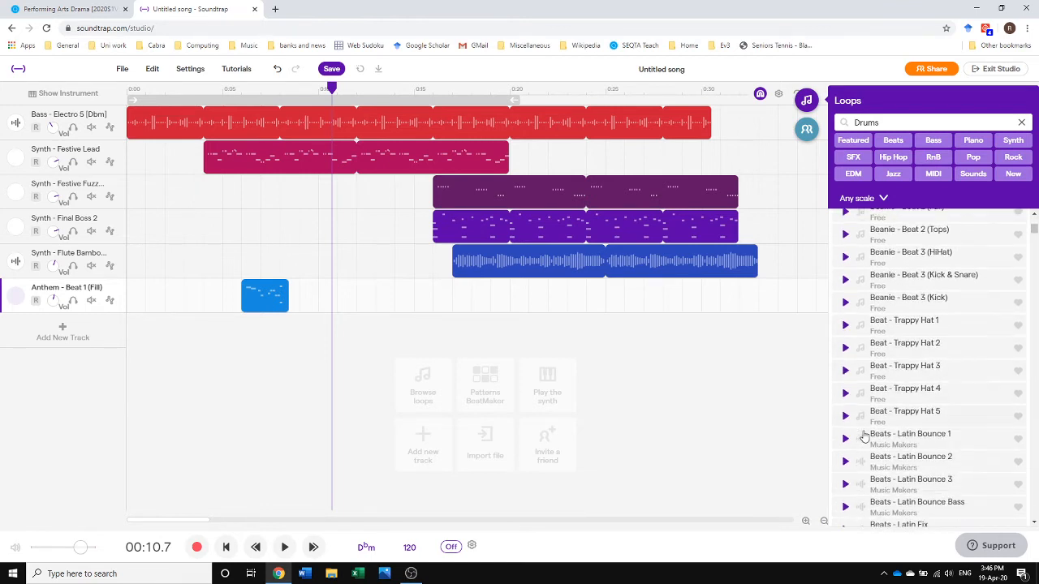
pyautogui.scroll(-2, 864, 384)
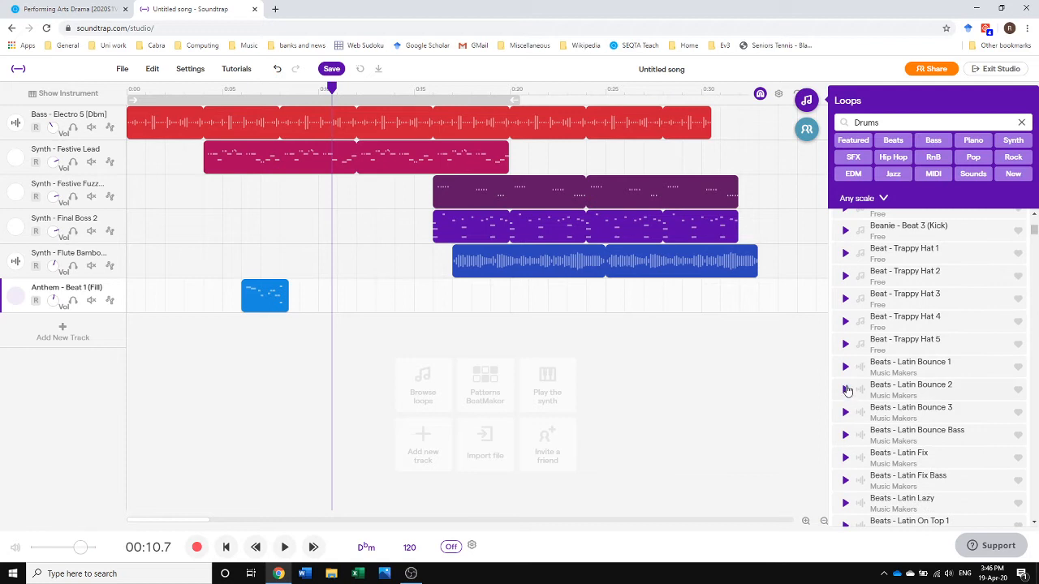
pyautogui.click(845, 368)
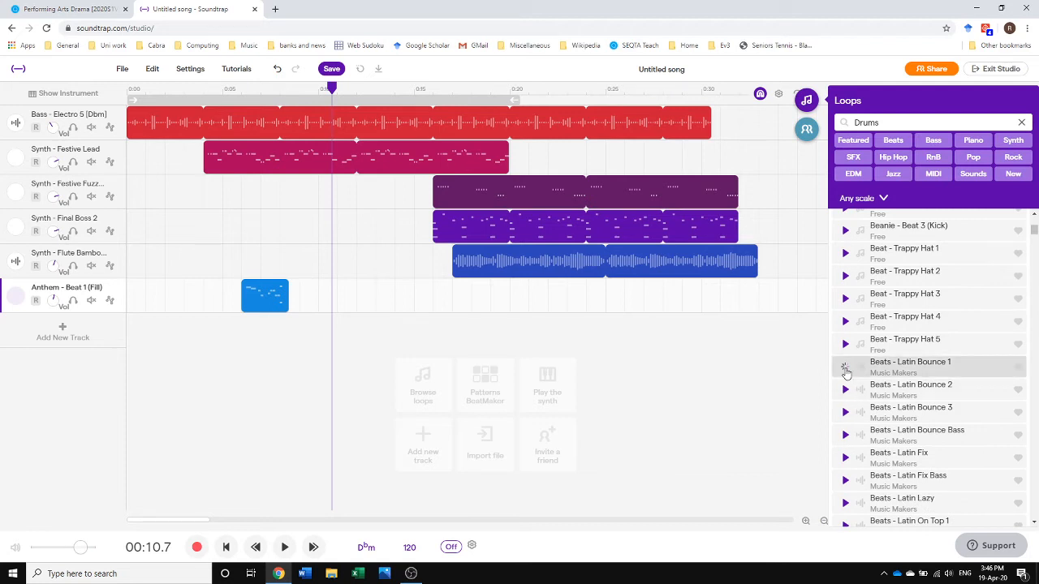
pyautogui.click(846, 370)
# Step: Preview the drum loops Beats - Latin On Top Bass and Brampton - 808 & Drums 3
pyautogui.scroll(-4, 857, 461)
pyautogui.scroll(-3, 859, 464)
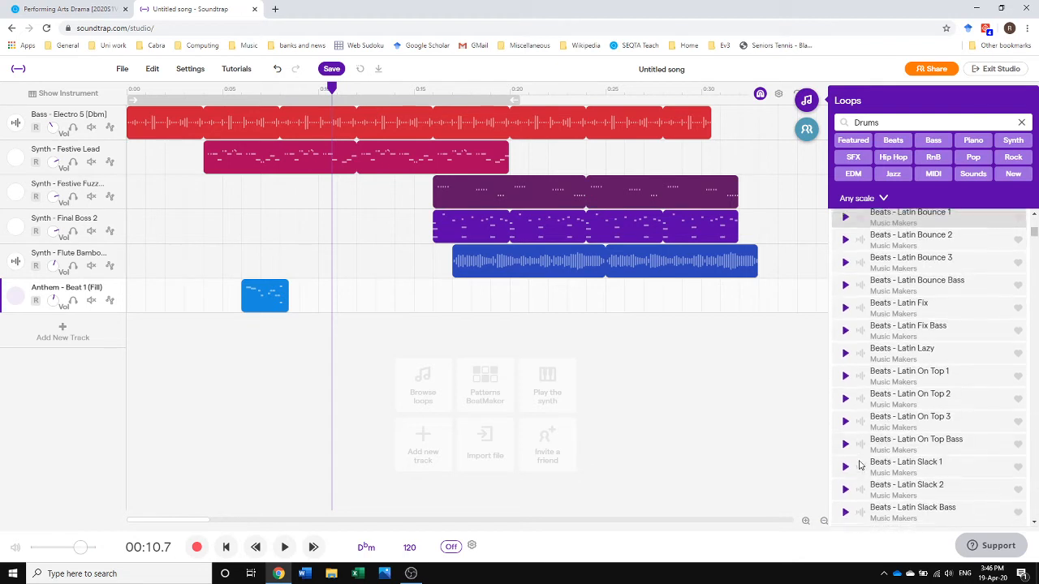
pyautogui.scroll(-1, 863, 457)
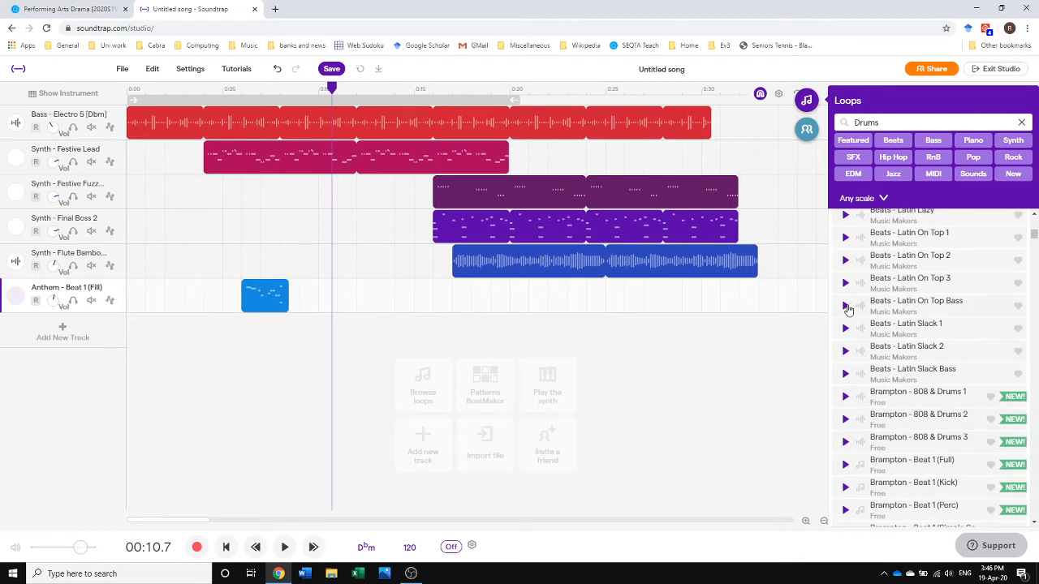
pyautogui.click(846, 307)
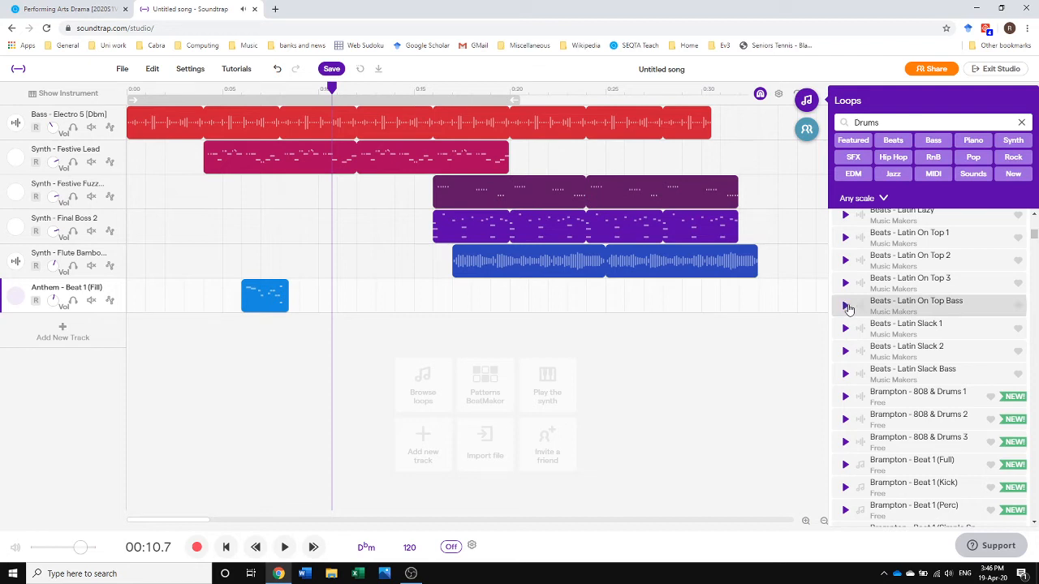
pyautogui.click(845, 442)
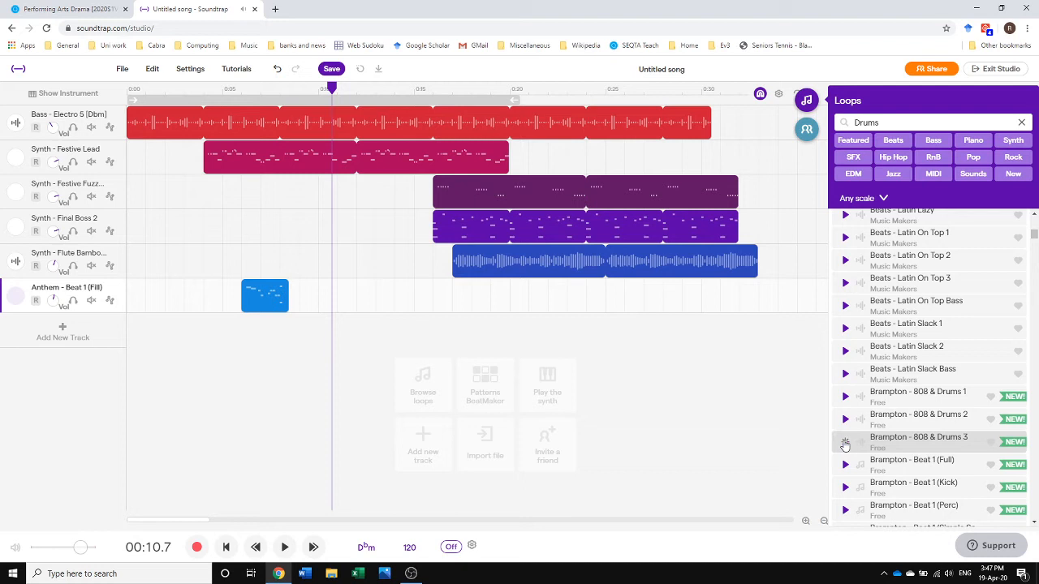
# Step: Browse past the Brampton loops to the Drums series and preview Drums - Acoustic Disco
pyautogui.scroll(-8, 893, 424)
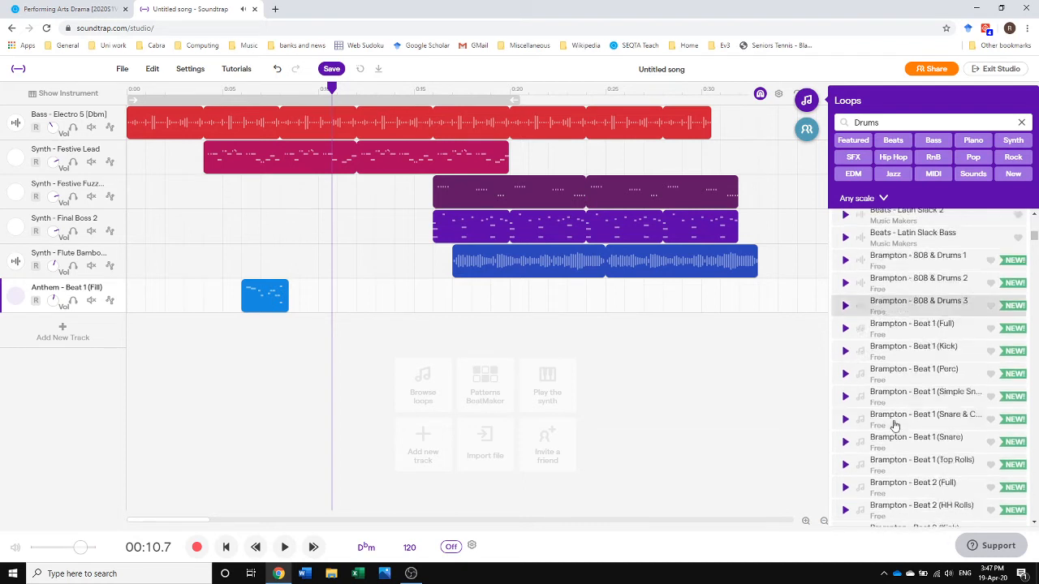
pyautogui.scroll(-4, 894, 424)
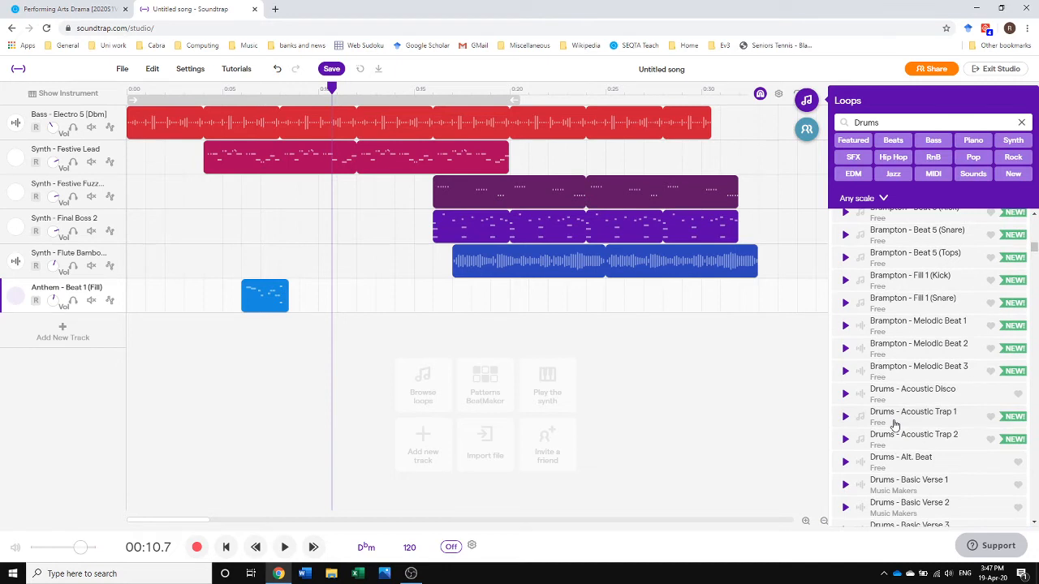
pyautogui.scroll(-3, 895, 424)
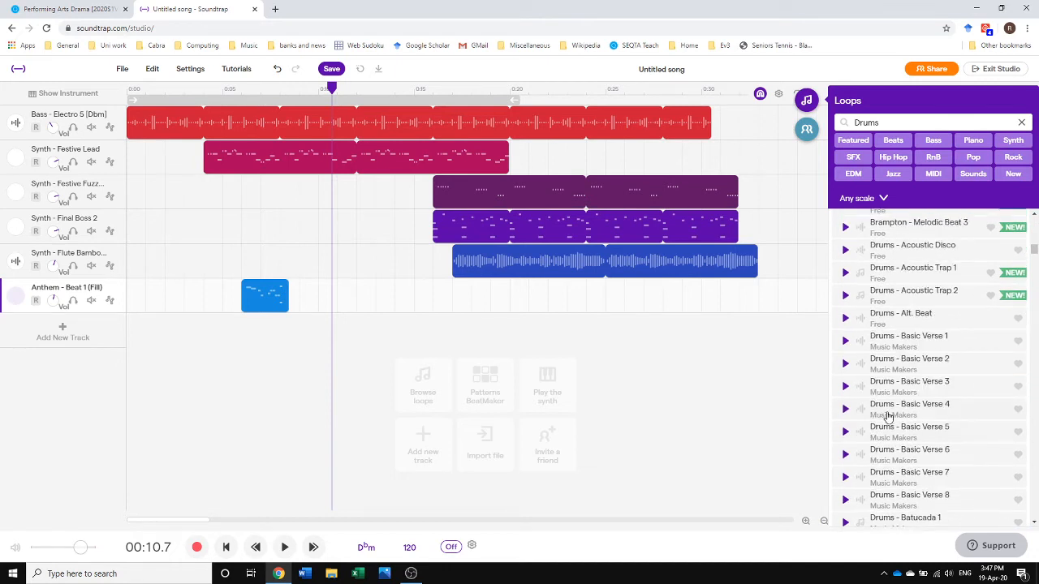
pyautogui.scroll(3, 891, 426)
pyautogui.click(846, 359)
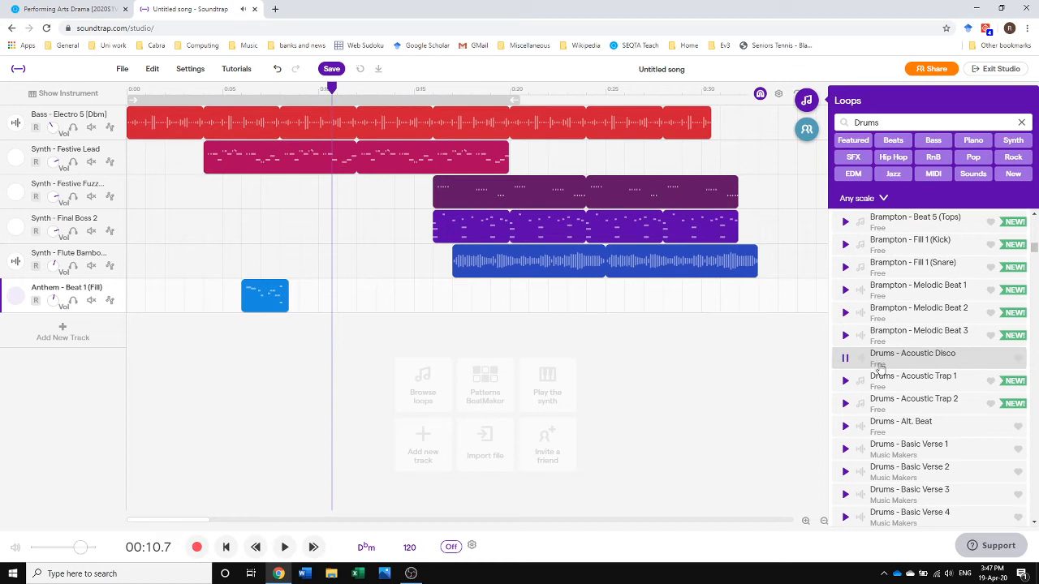
# Step: Add the Drums - Acoustic Disco loop on a new track starting at about 8.5 seconds, and play the song back
pyautogui.moveTo(883, 359); pyautogui.dragTo(291, 365)
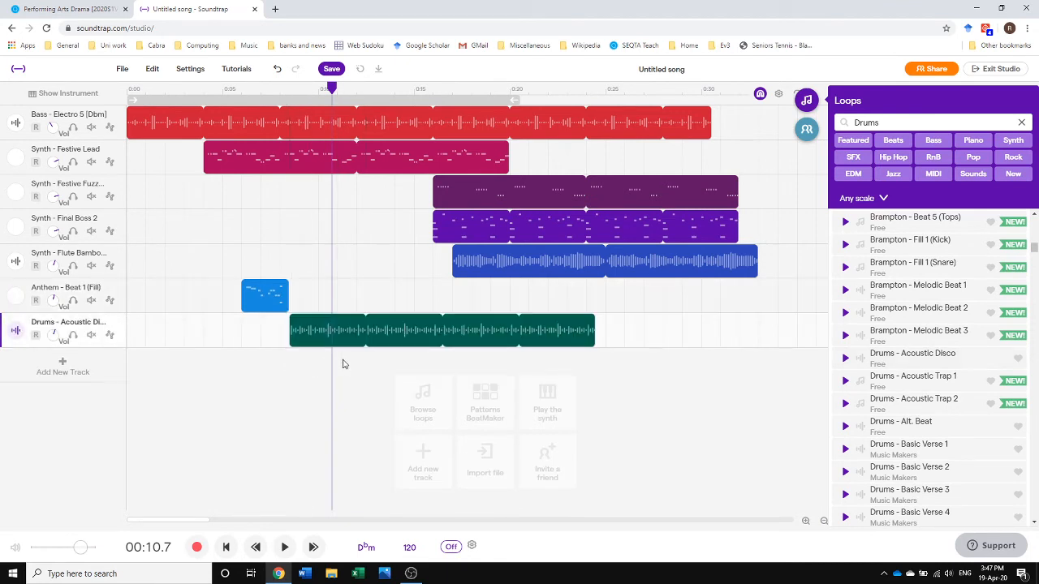
pyautogui.click(225, 547)
pyautogui.click(284, 548)
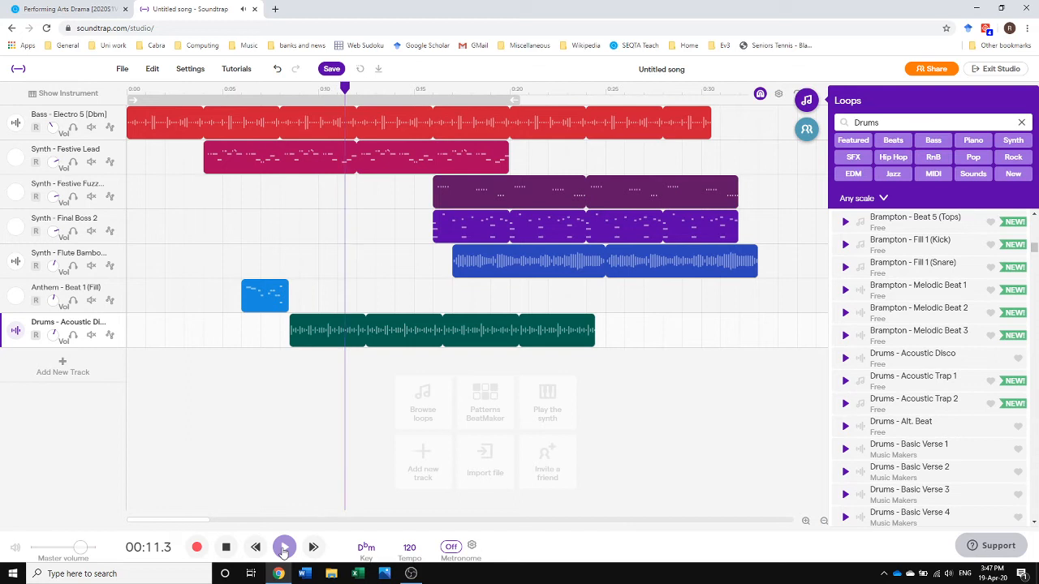
pyautogui.click(228, 549)
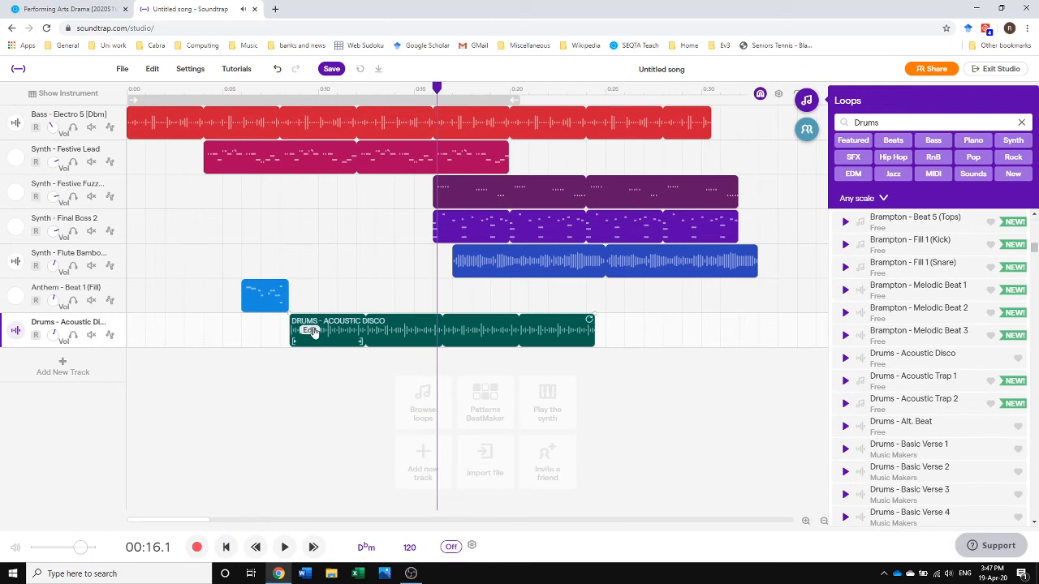
# Step: Move the Drums - Acoustic Disco loop earlier so it starts at 8 seconds
pyautogui.rightClick(316, 330)
pyautogui.click(265, 365)
pyautogui.moveTo(309, 332); pyautogui.dragTo(299, 330)
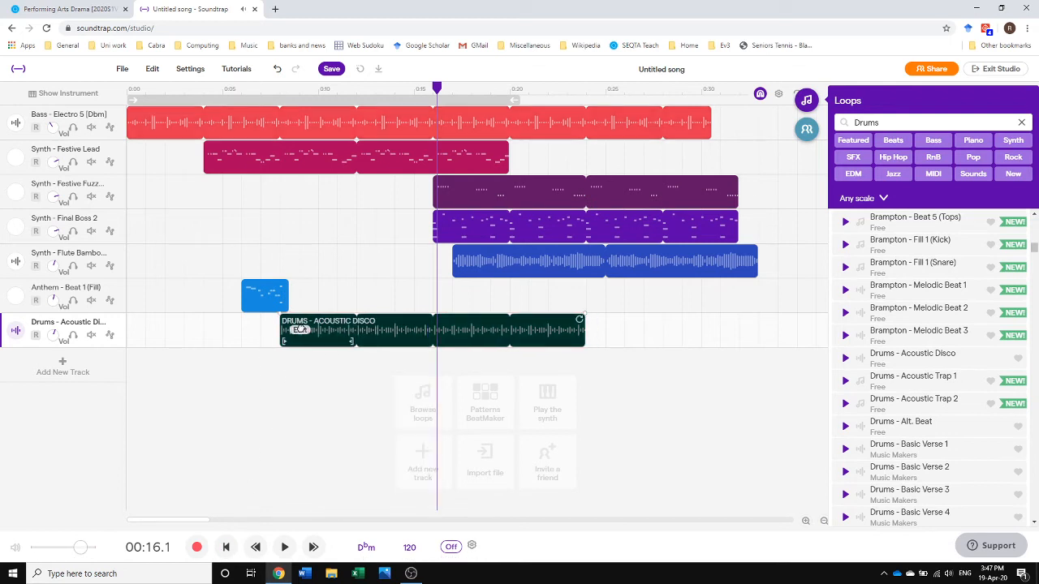
pyautogui.click(280, 96)
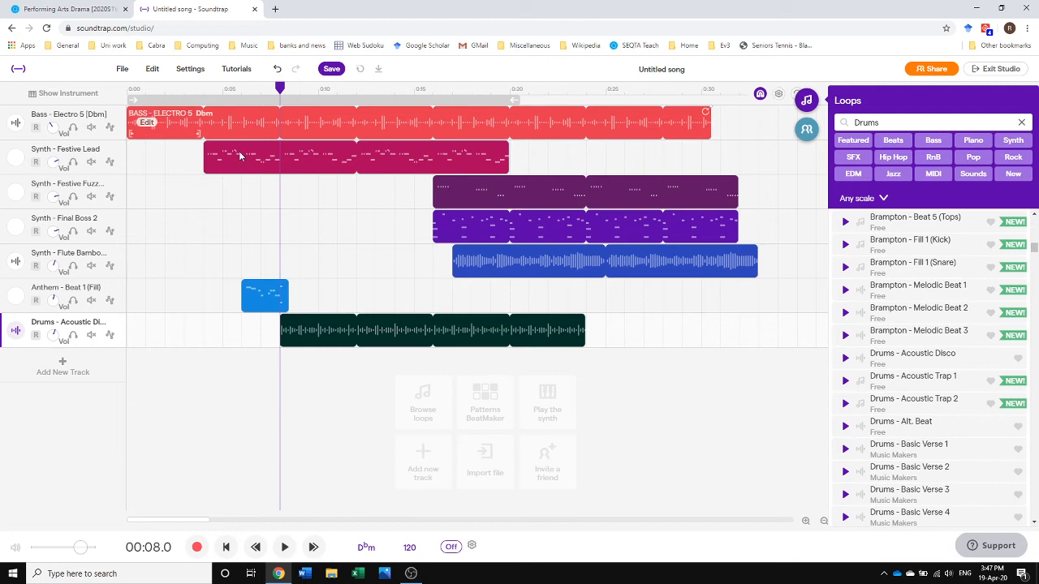
# Step: Play the song through the entry of the Anthem fill and Acoustic Disco drums
pyautogui.click(262, 294)
pyautogui.click(193, 99)
pyautogui.click(283, 547)
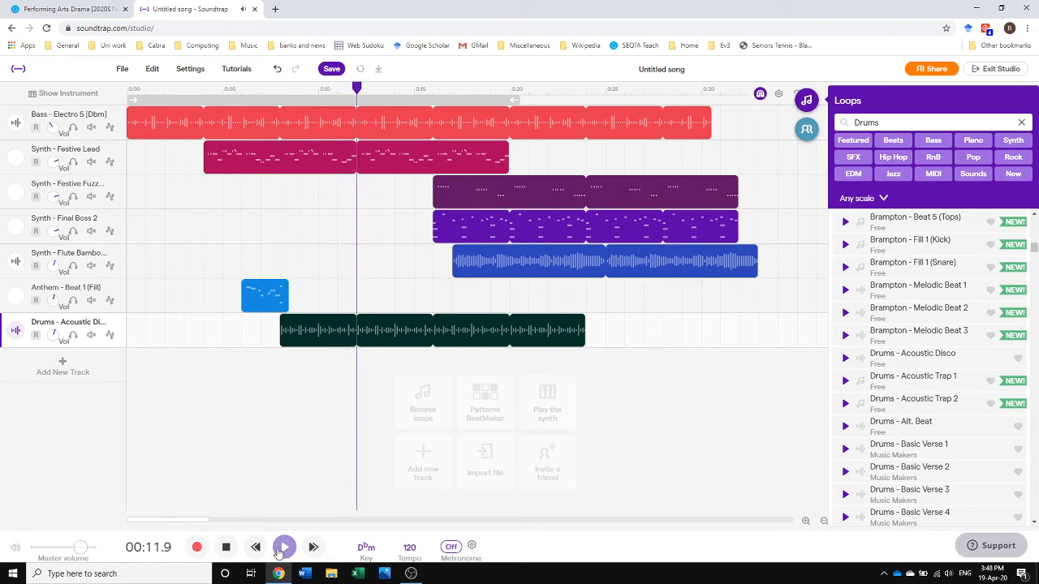
pyautogui.click(226, 547)
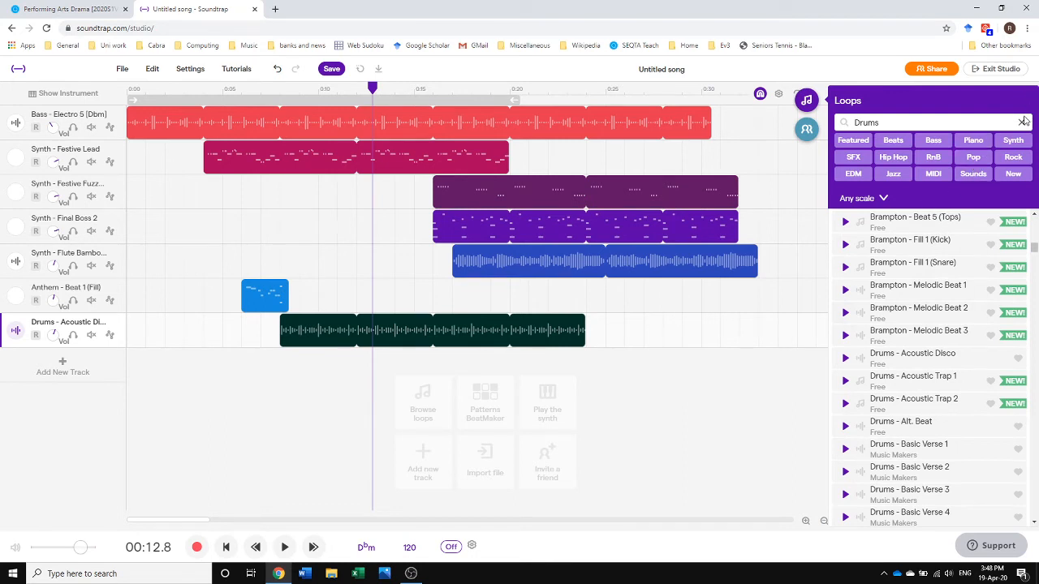
# Step: Replace the Drums loop filter with Piano and preview Piano - Flashy and Piano - Get It Started Wurly 1
pyautogui.click(1022, 121)
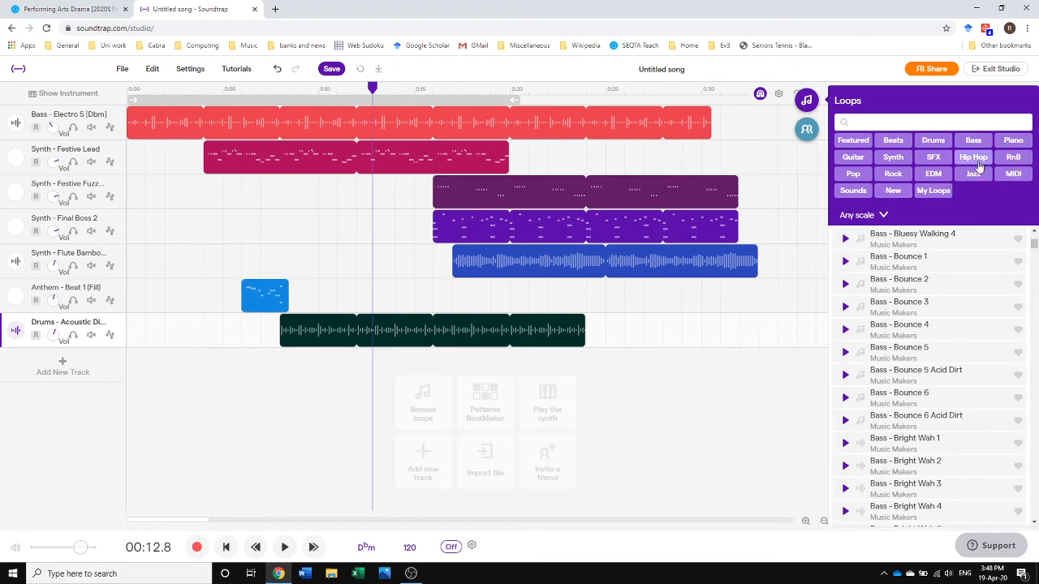
pyautogui.click(1013, 140)
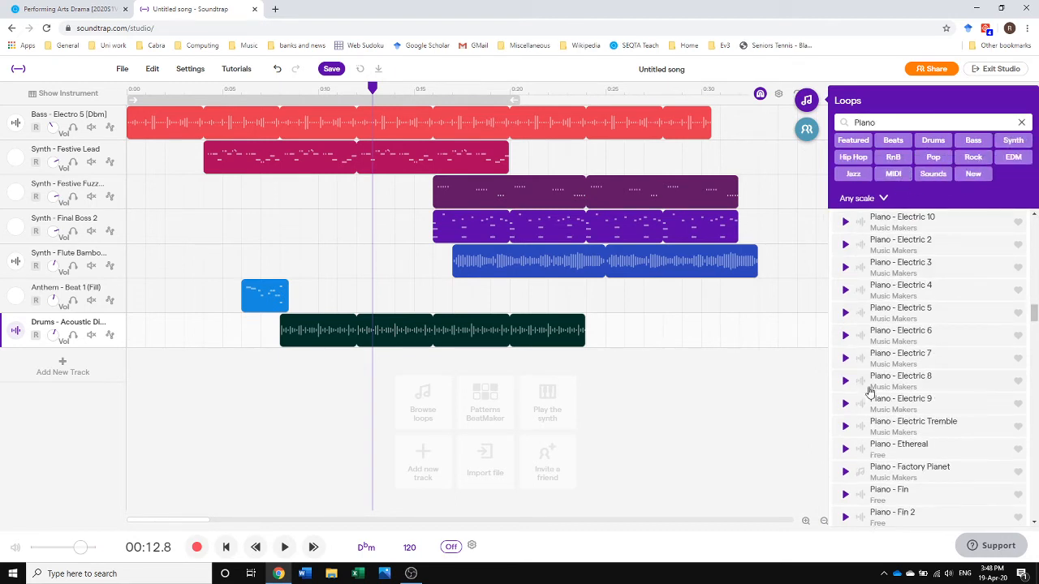
pyautogui.scroll(-2, 870, 396)
pyautogui.scroll(-2, 870, 396)
pyautogui.click(847, 334)
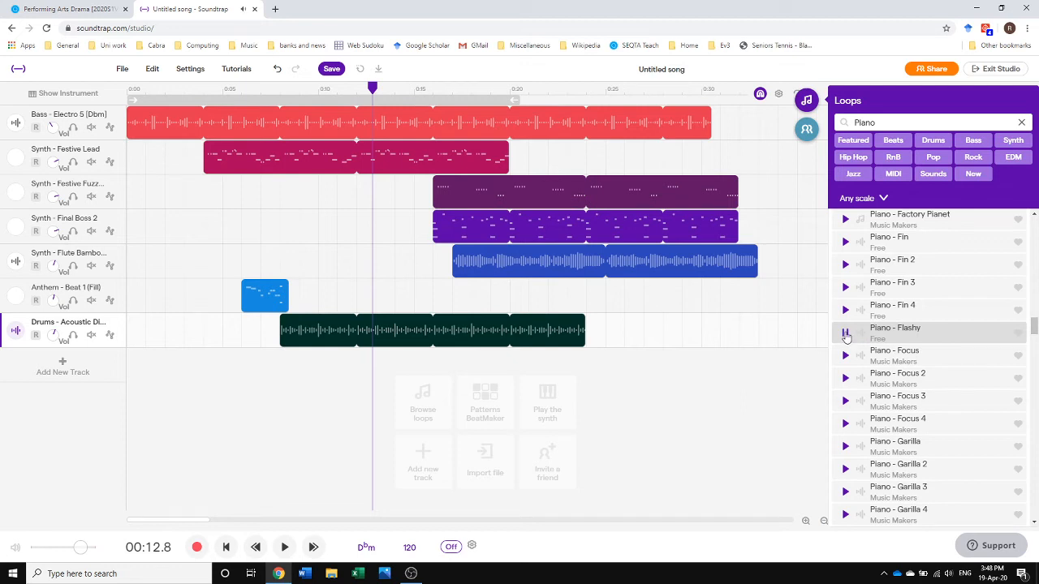
pyautogui.scroll(-2, 899, 396)
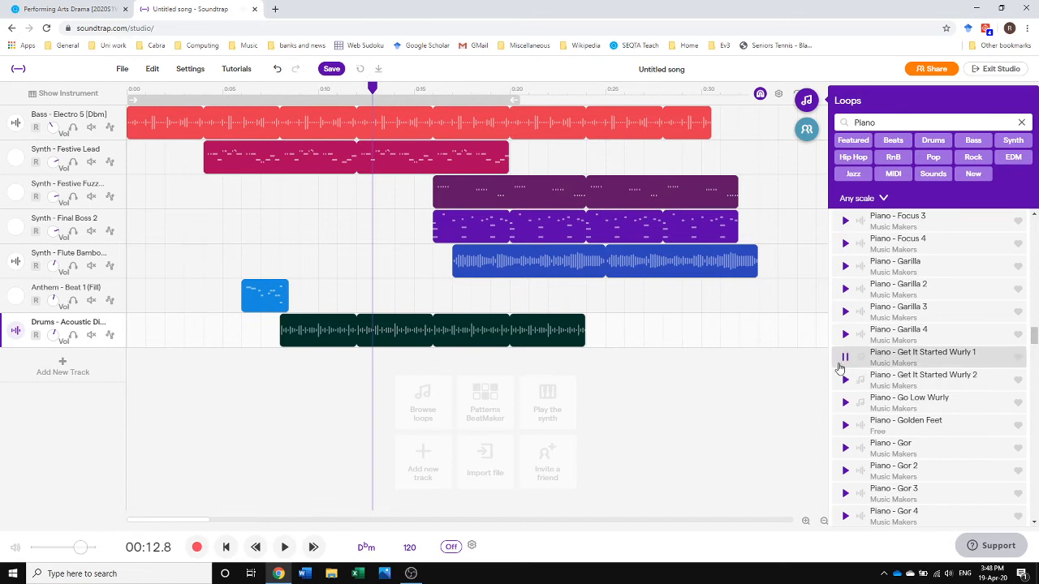
# Step: Narrow the piano loops to Rock, preview Piano - Purple 2 and add it on a new track starting at 8 seconds
pyautogui.click(973, 157)
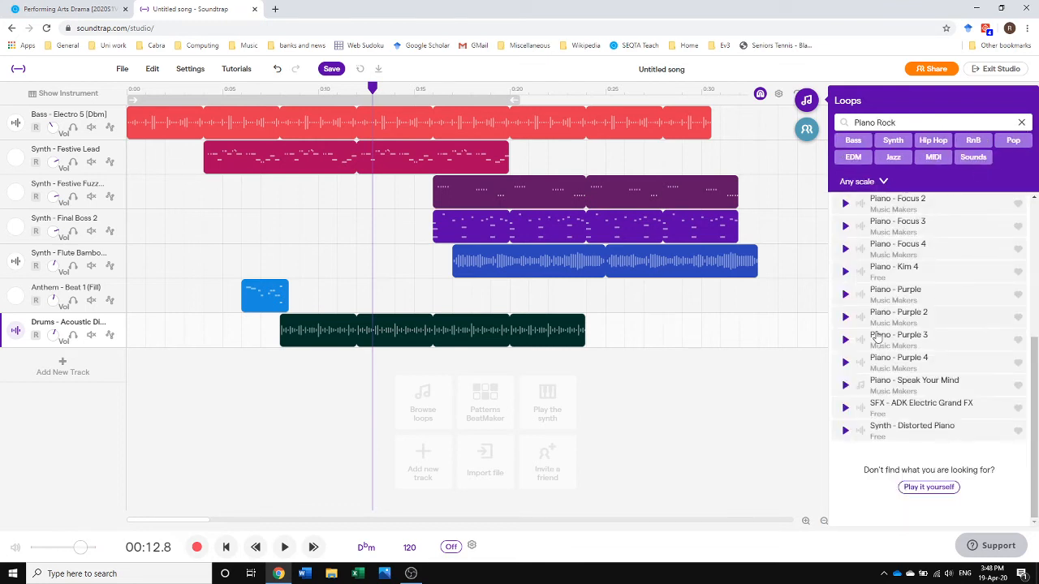
pyautogui.click(846, 318)
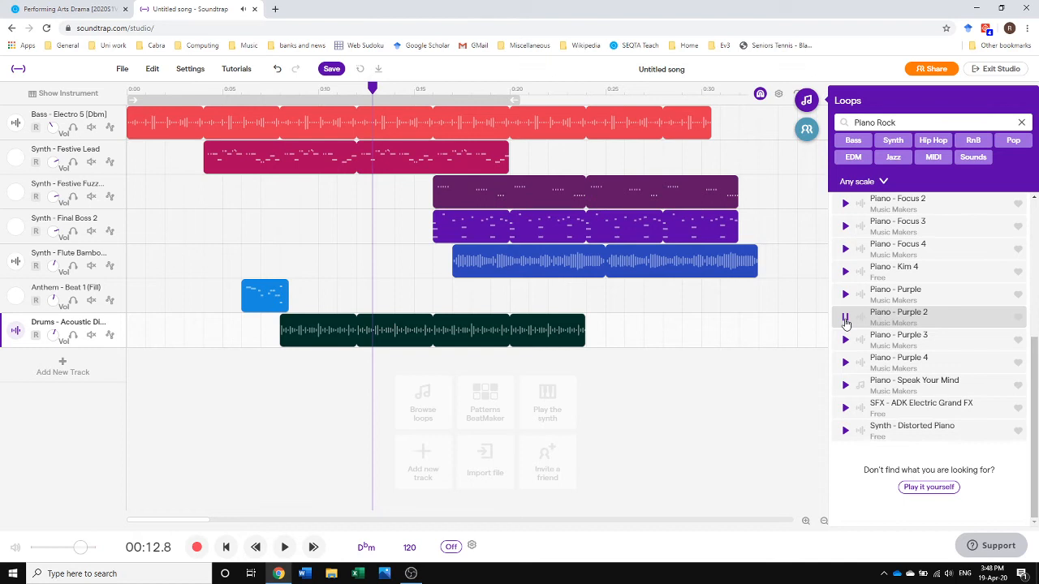
pyautogui.moveTo(903, 320); pyautogui.dragTo(283, 372)
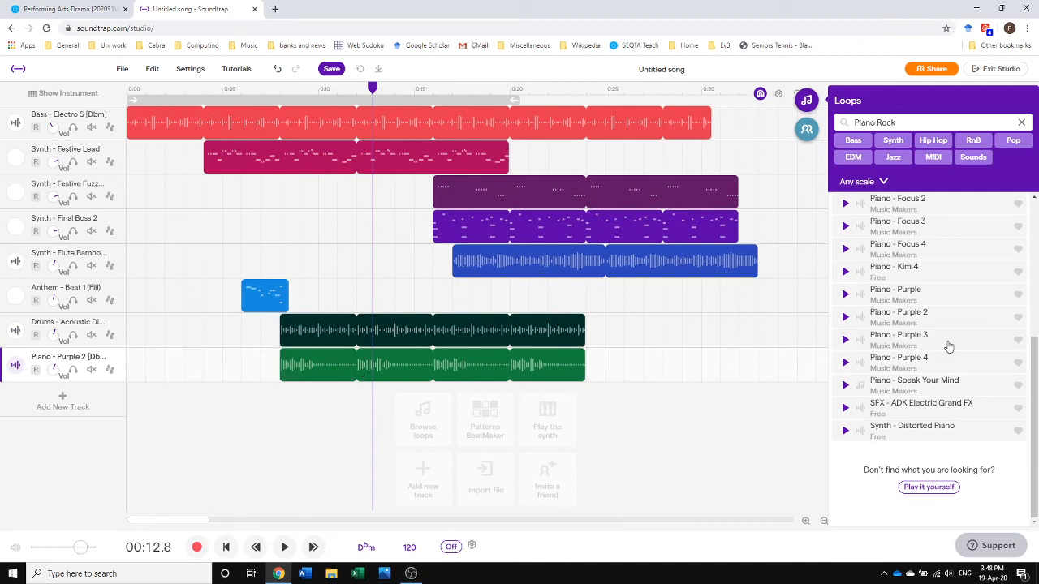
# Step: Compare the Piano - Purple 2 and Piano - Purple previews, and add Piano - Purple on a new track starting at 10 seconds
pyautogui.click(846, 318)
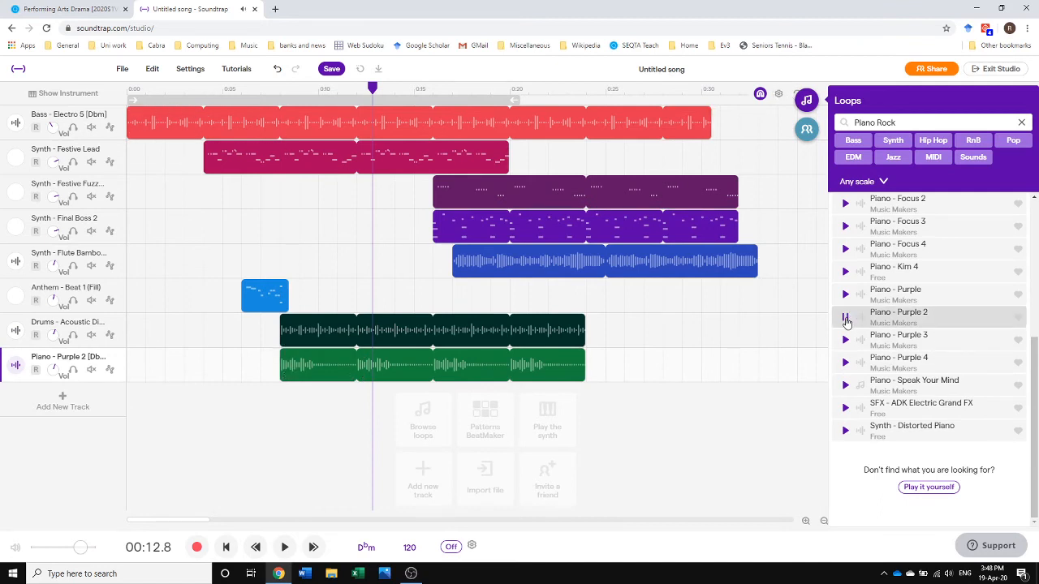
pyautogui.click(846, 295)
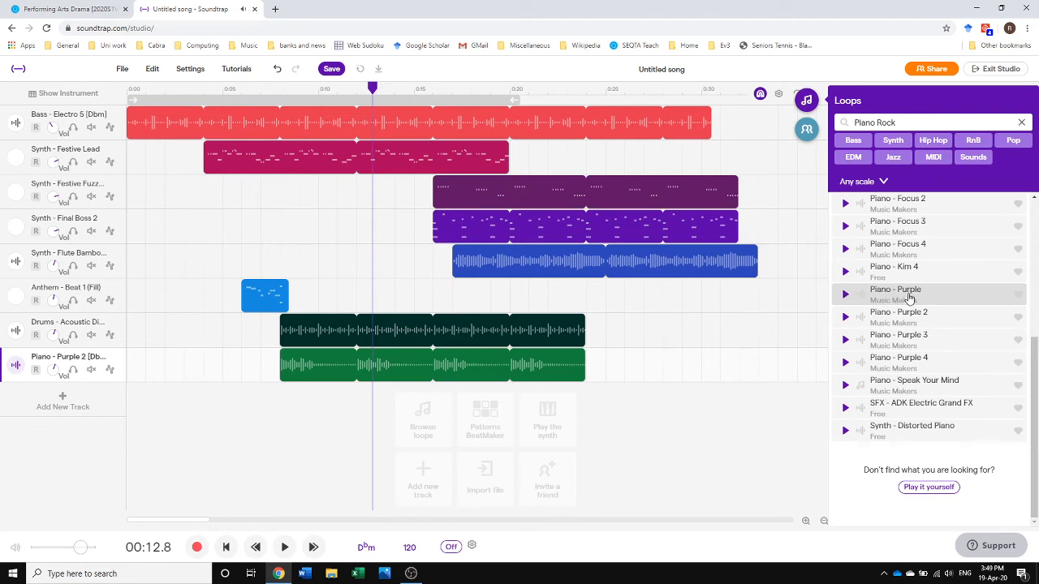
pyautogui.moveTo(909, 297); pyautogui.dragTo(327, 431)
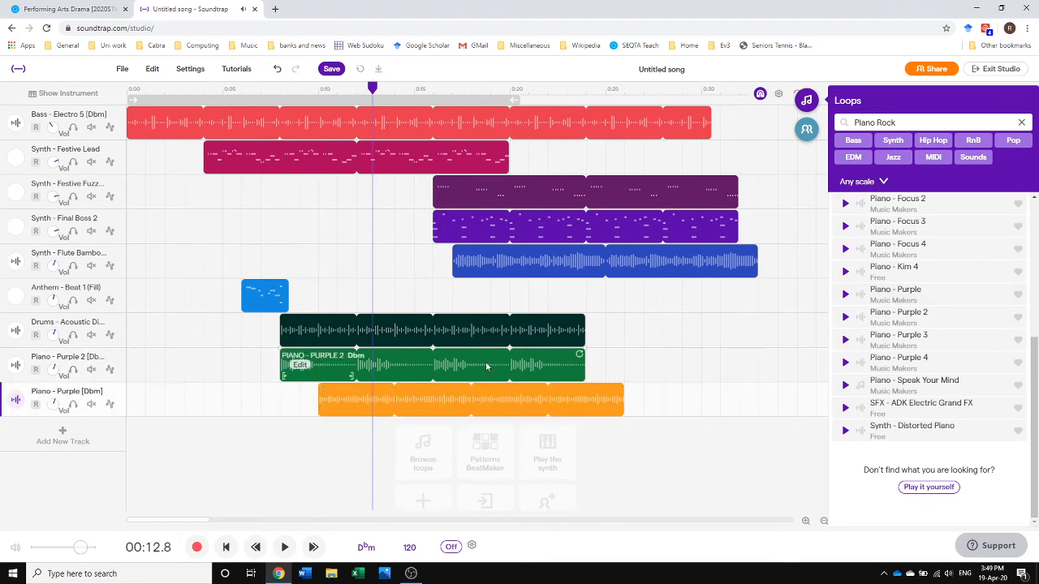
# Step: Shorten the Piano - Purple 2 clip to end at 10 seconds, enable the loop range and play the song back
pyautogui.moveTo(578, 353); pyautogui.dragTo(321, 377)
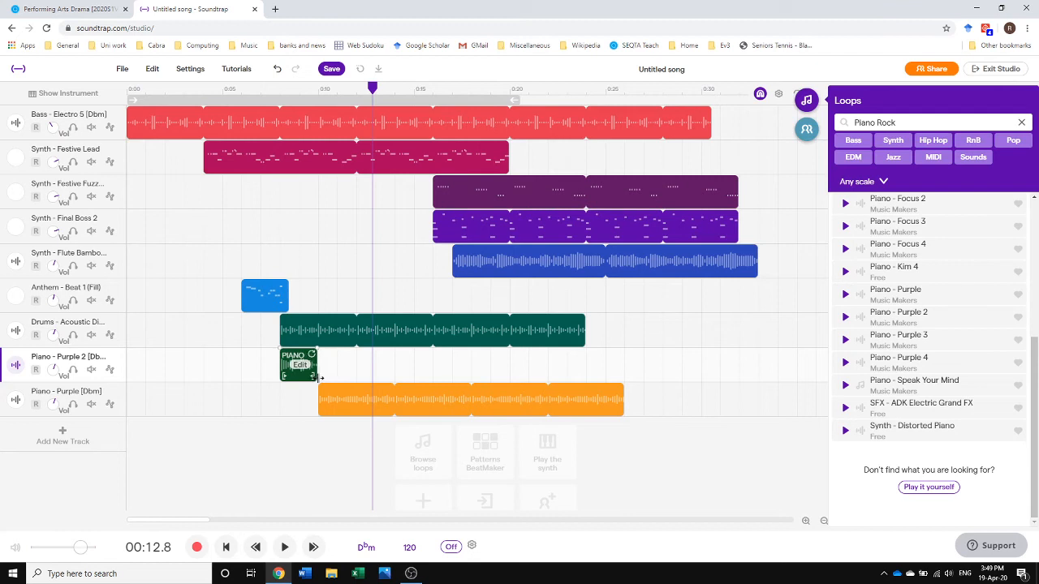
pyautogui.click(217, 102)
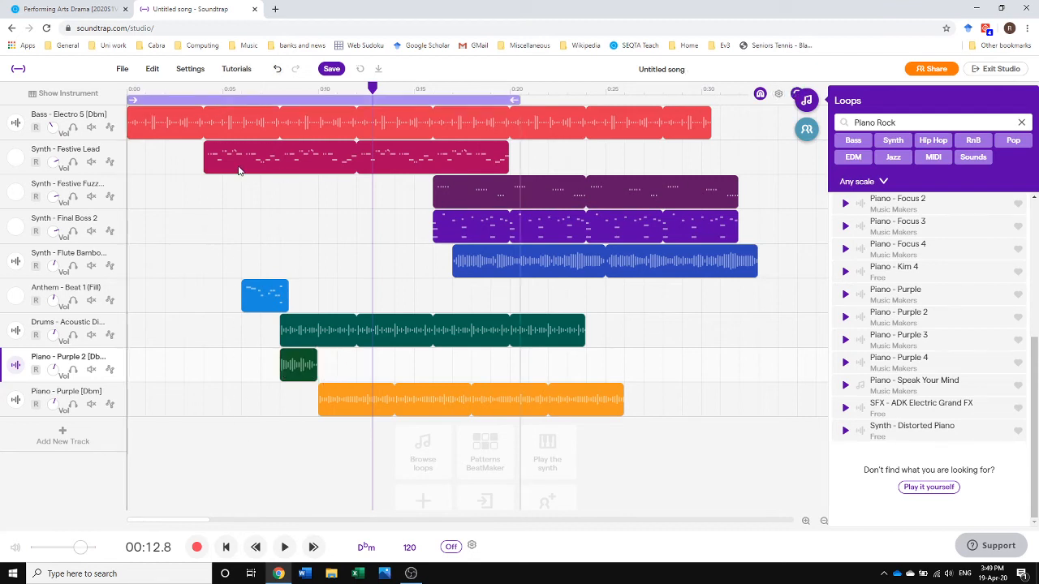
pyautogui.click(213, 118)
pyautogui.click(286, 550)
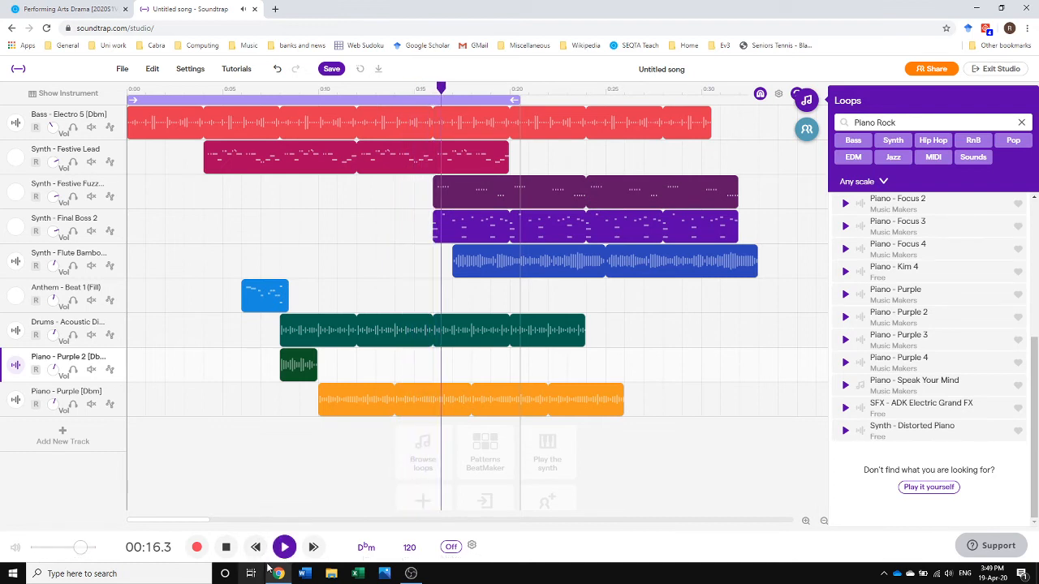
pyautogui.click(284, 547)
# Step: Move the Piano - Purple clip to start at 8 seconds and play the song from about 6.5 seconds
pyautogui.click(349, 392)
pyautogui.moveTo(349, 392); pyautogui.dragTo(310, 392)
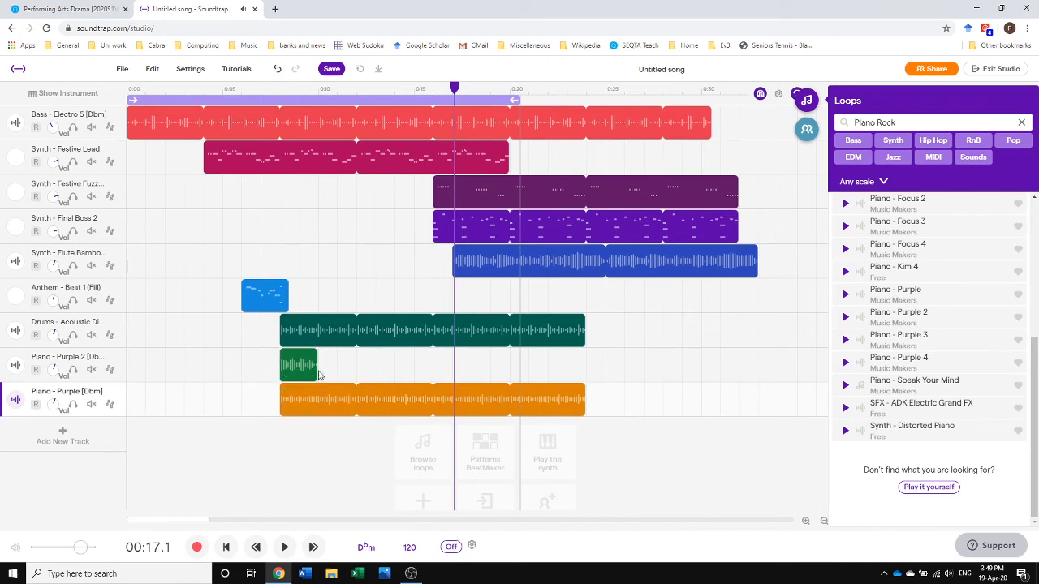
pyautogui.click(251, 93)
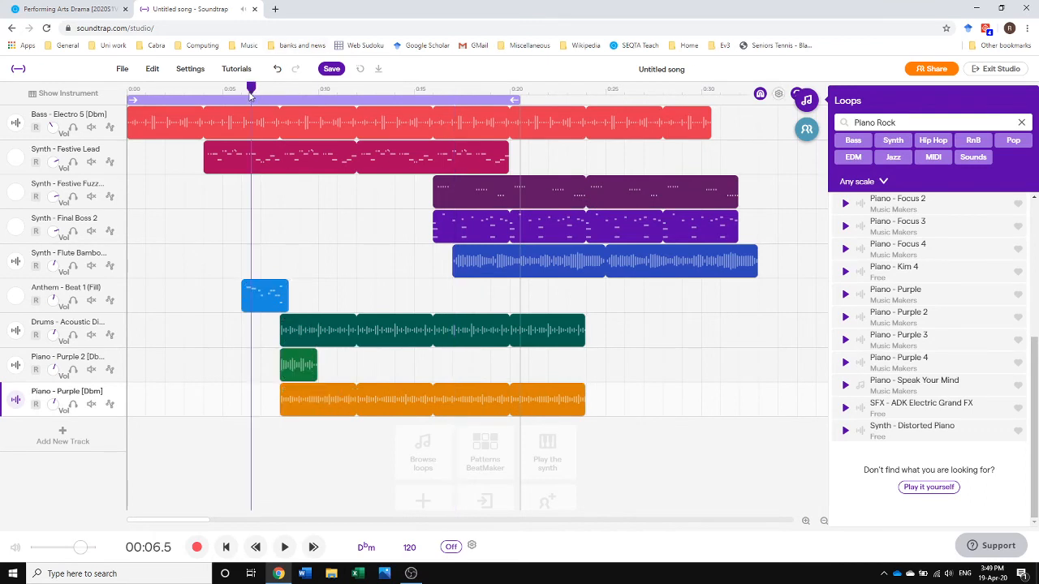
pyautogui.click(284, 548)
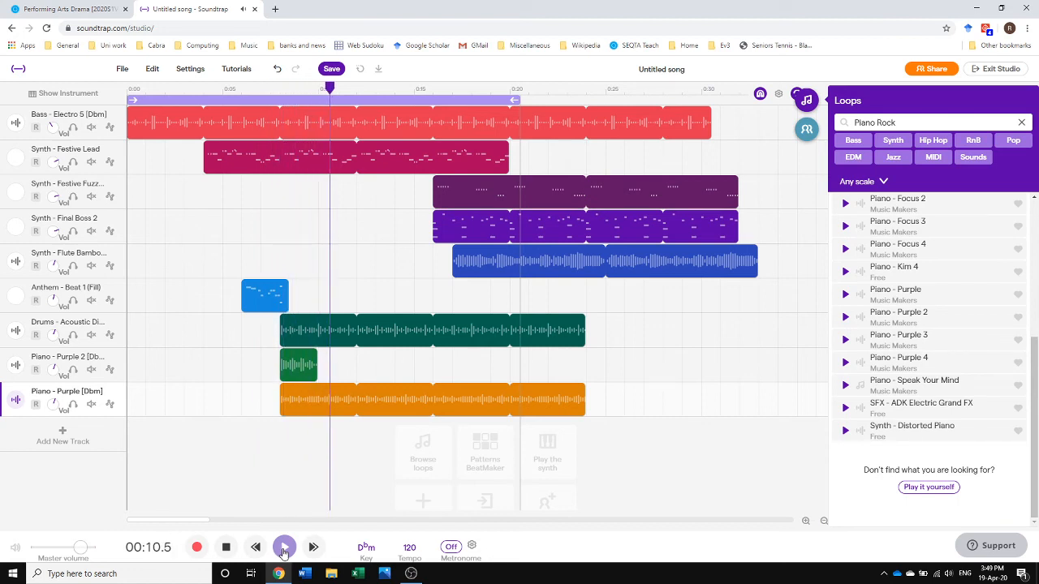
pyautogui.click(285, 548)
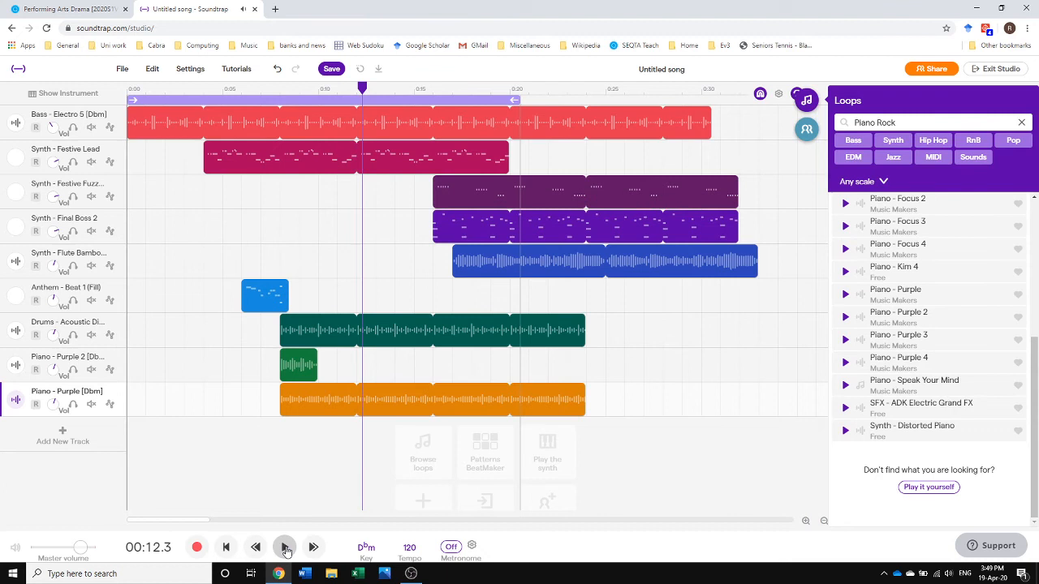
# Step: Paste copies of the short Piano - Purple 2 clip at 12 and 16 seconds on its own track
pyautogui.click(300, 363)
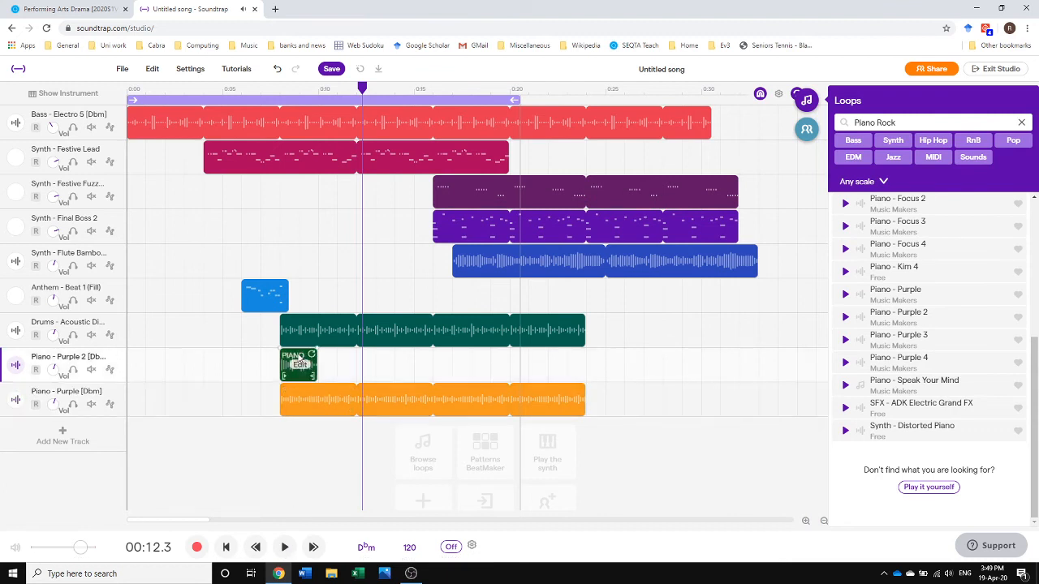
pyautogui.click(356, 98)
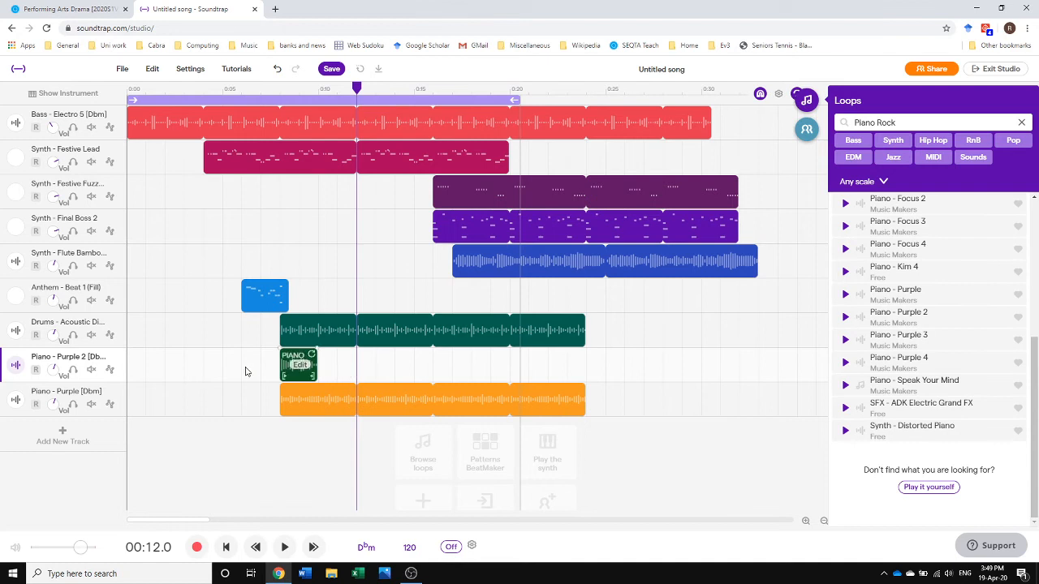
pyautogui.hotkey('ctrl', 'v')
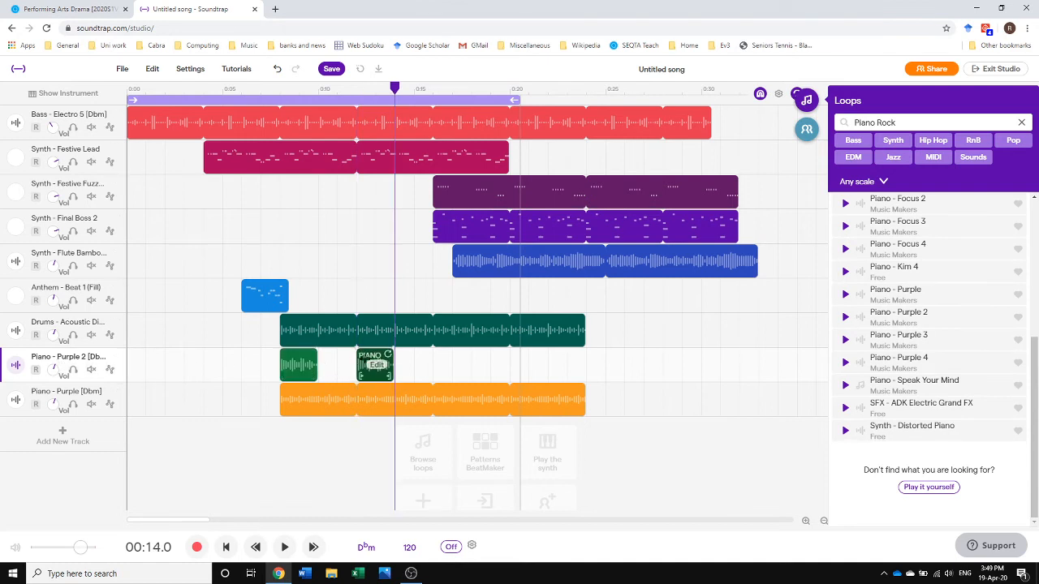
pyautogui.click(435, 96)
pyautogui.hotkey('ctrl', 'v')
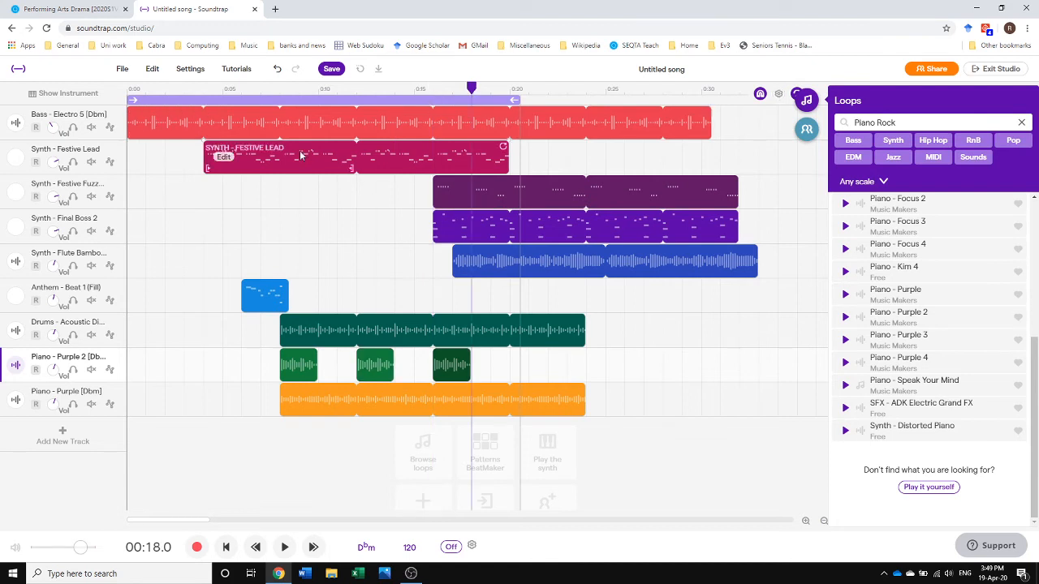
# Step: Play the song from 8 seconds to hear the repeated piano clips with the drums
pyautogui.click(280, 97)
pyautogui.click(285, 549)
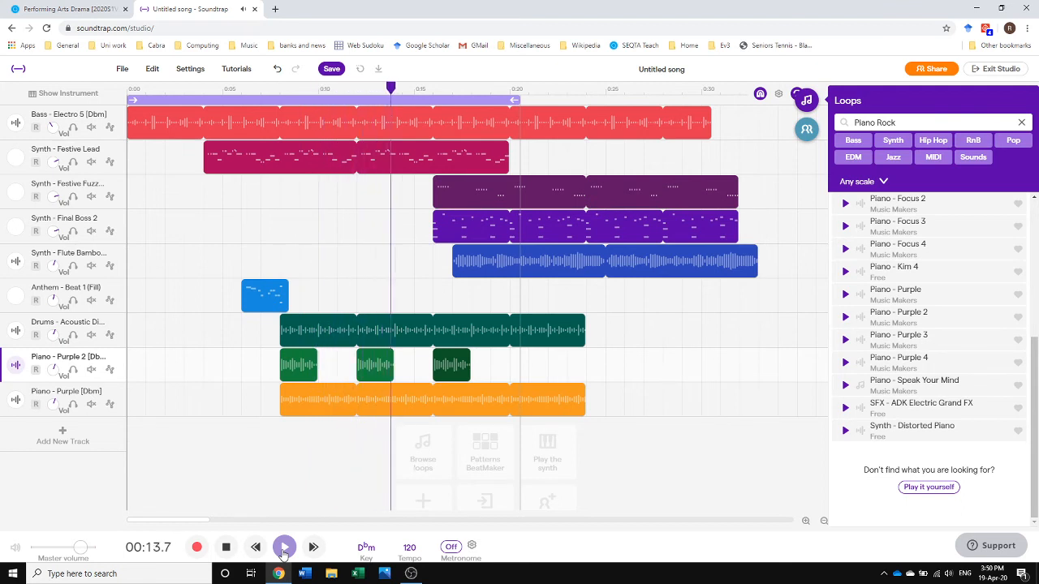
pyautogui.click(225, 548)
# Step: Shorten the Drums - Acoustic Disco and Piano - Purple clips so both end at 16 seconds
pyautogui.moveTo(452, 365)
pyautogui.moveTo(583, 318); pyautogui.dragTo(428, 318)
pyautogui.moveTo(579, 388)
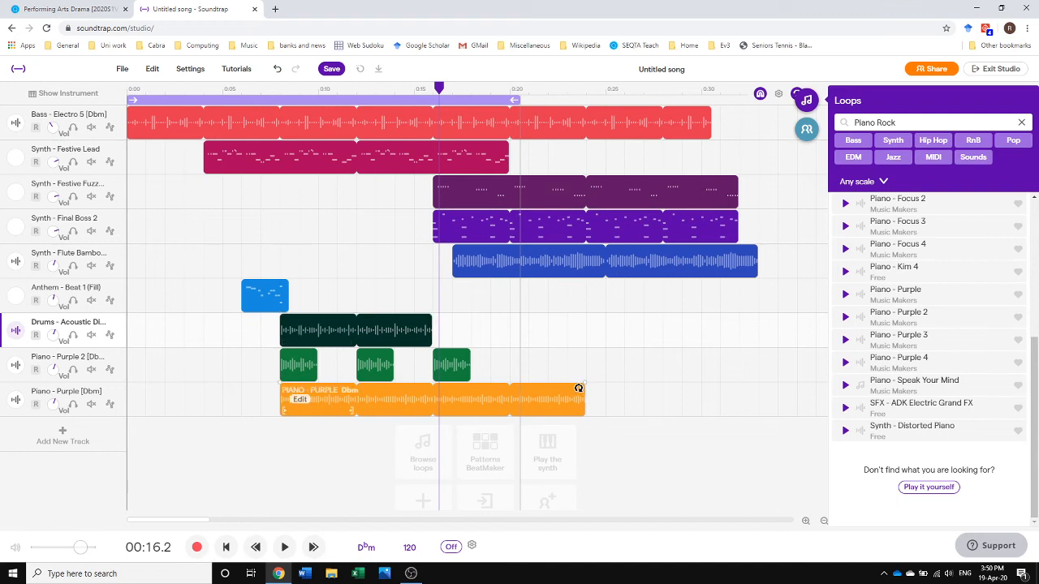
pyautogui.moveTo(583, 388); pyautogui.dragTo(431, 388)
# Step: Delete the Piano - Purple 2 clip at 16 seconds and play the transition from 14 seconds
pyautogui.click(455, 357)
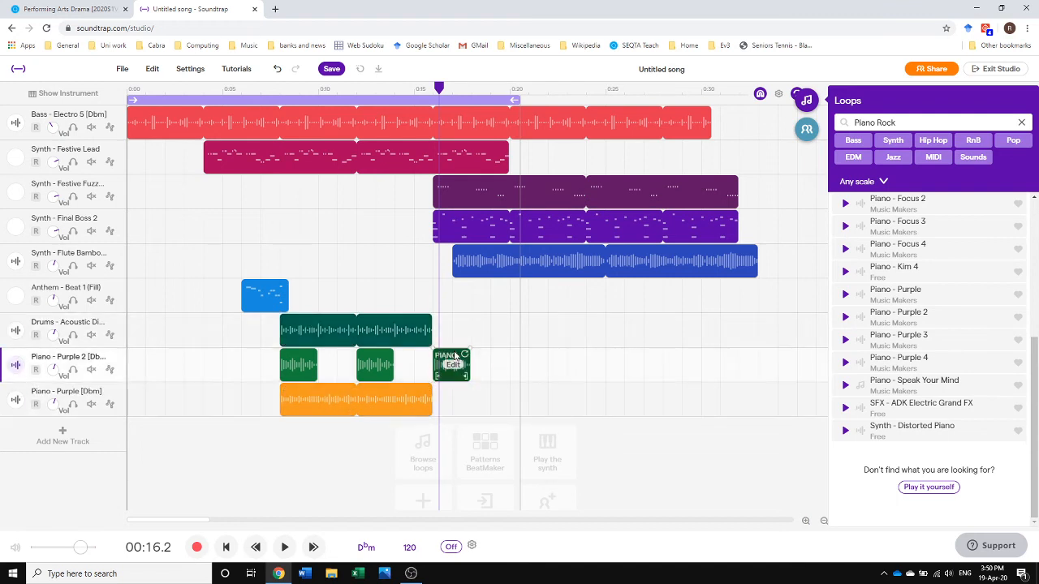
pyautogui.press('Delete')
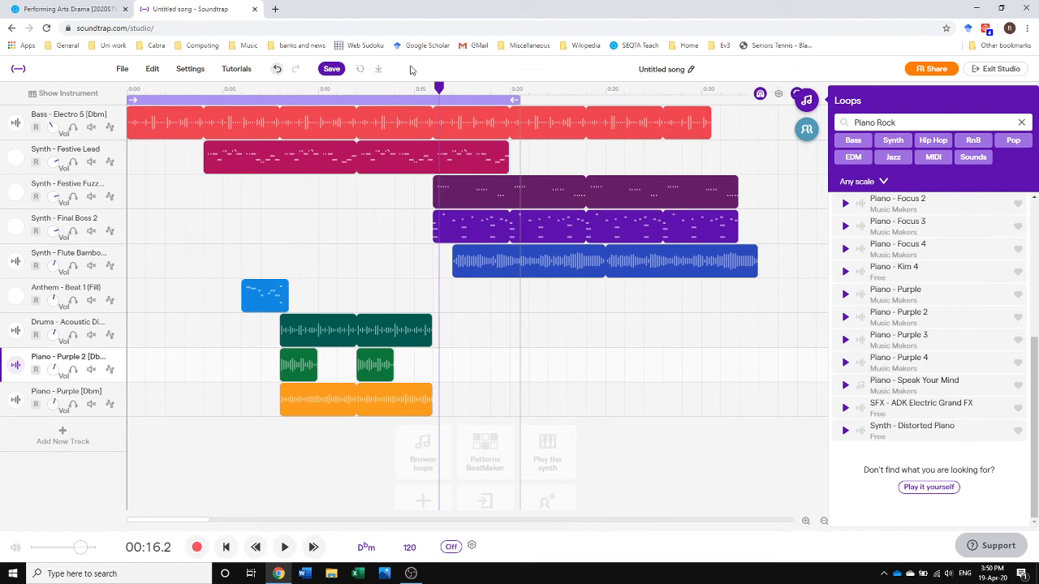
pyautogui.click(394, 89)
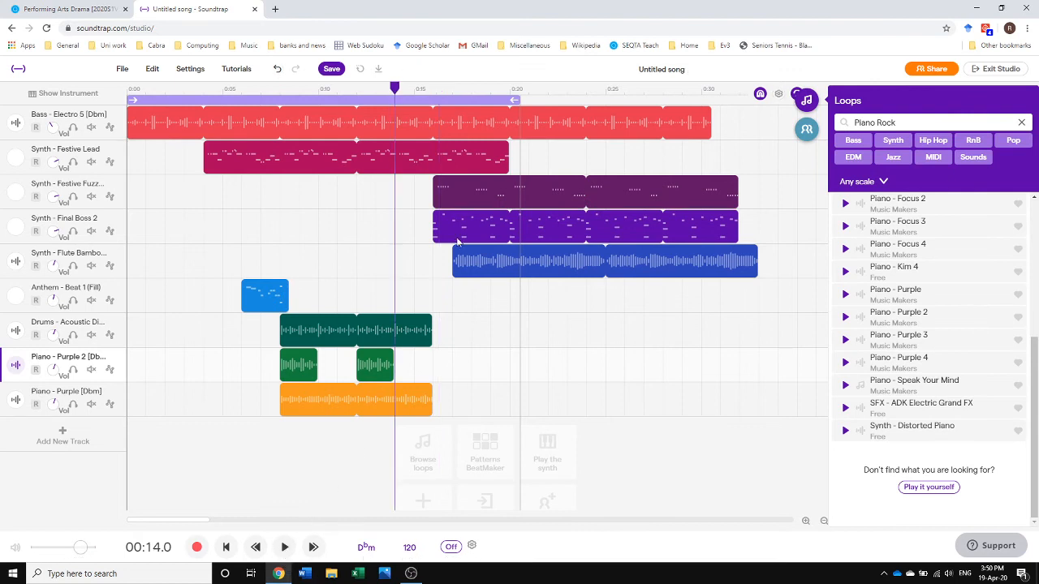
pyautogui.click(285, 548)
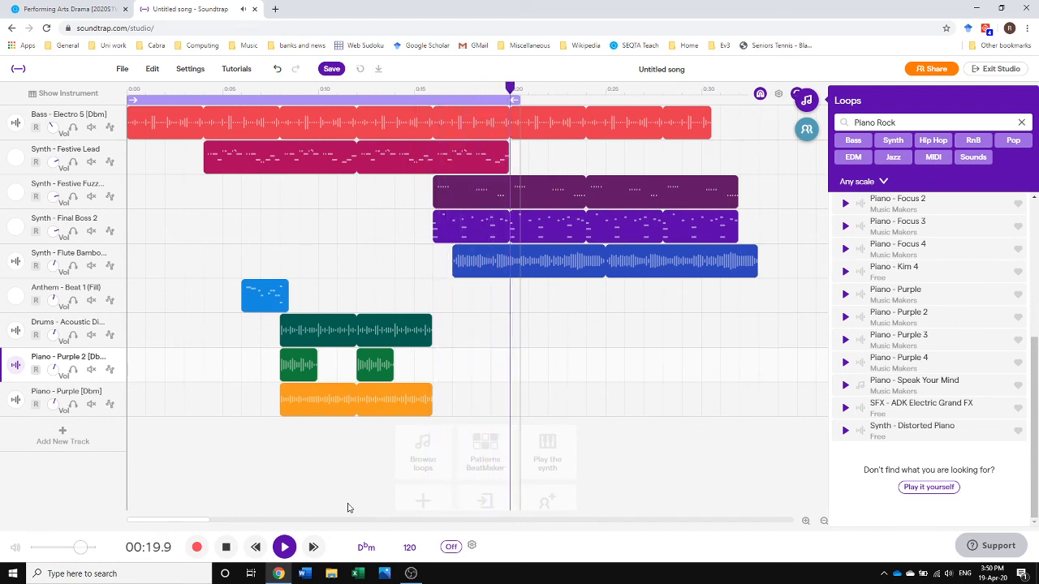
pyautogui.click(227, 548)
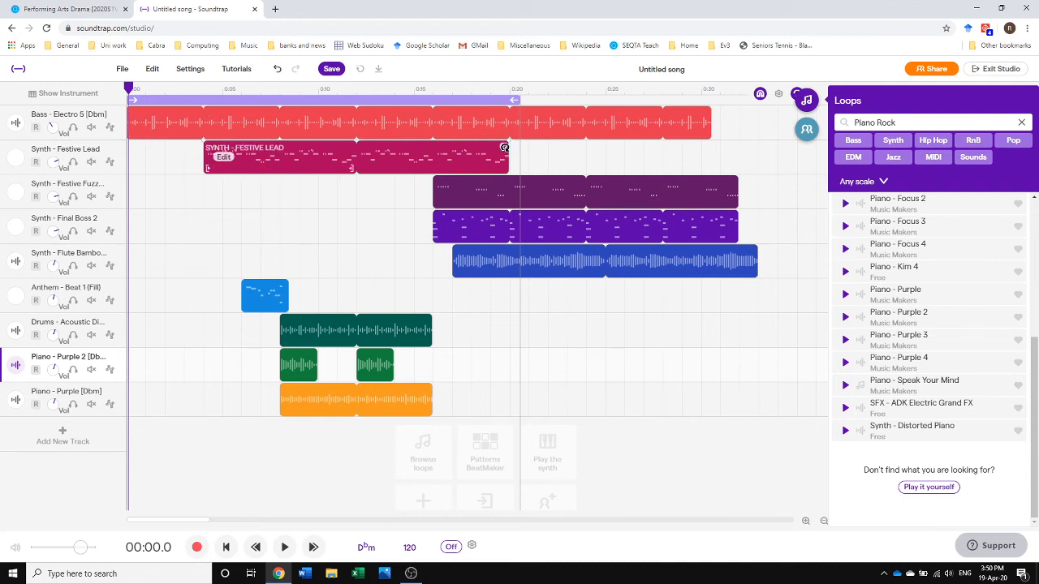
# Step: Extend the Synth - Festive Lead clip to about 22.5 seconds and add Volume automation to its track
pyautogui.moveTo(503, 147); pyautogui.dragTo(541, 148)
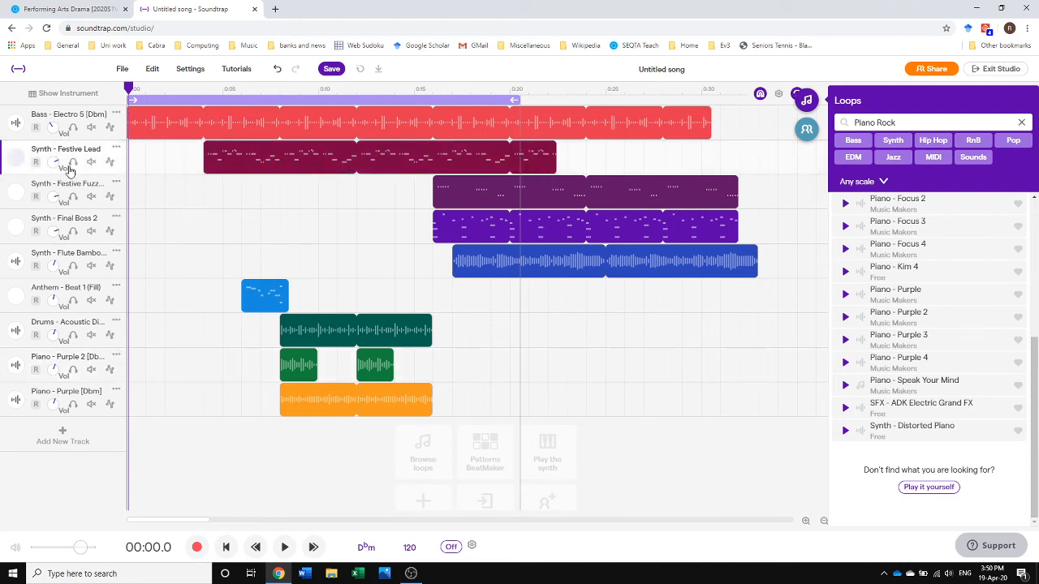
pyautogui.click(109, 163)
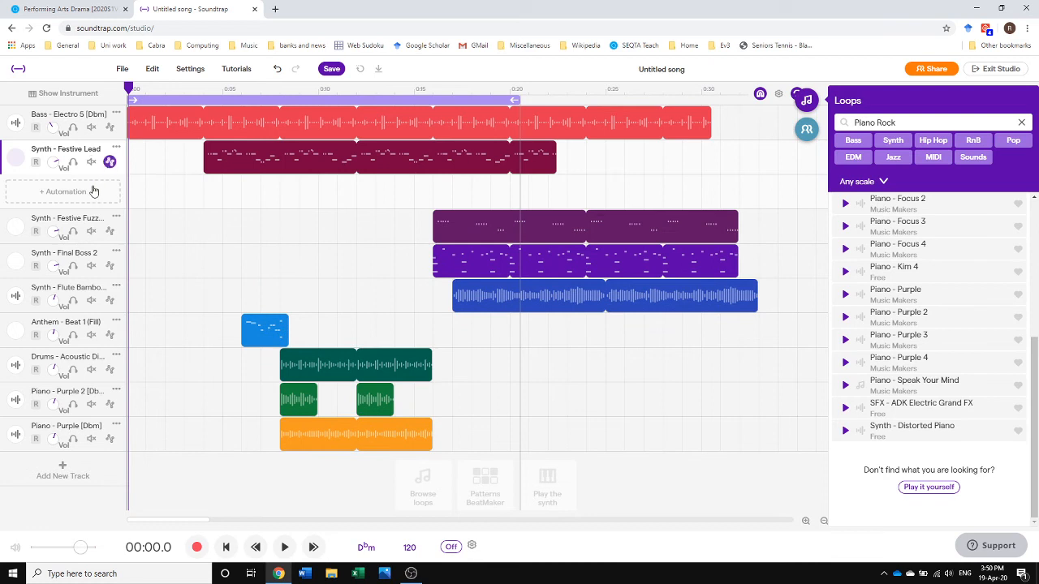
pyautogui.click(88, 192)
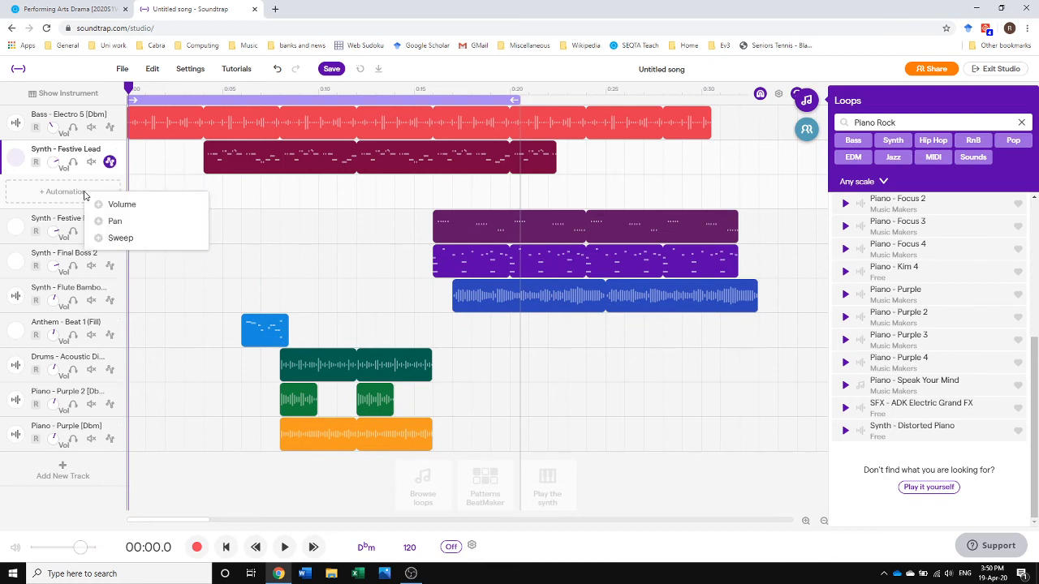
pyautogui.click(123, 207)
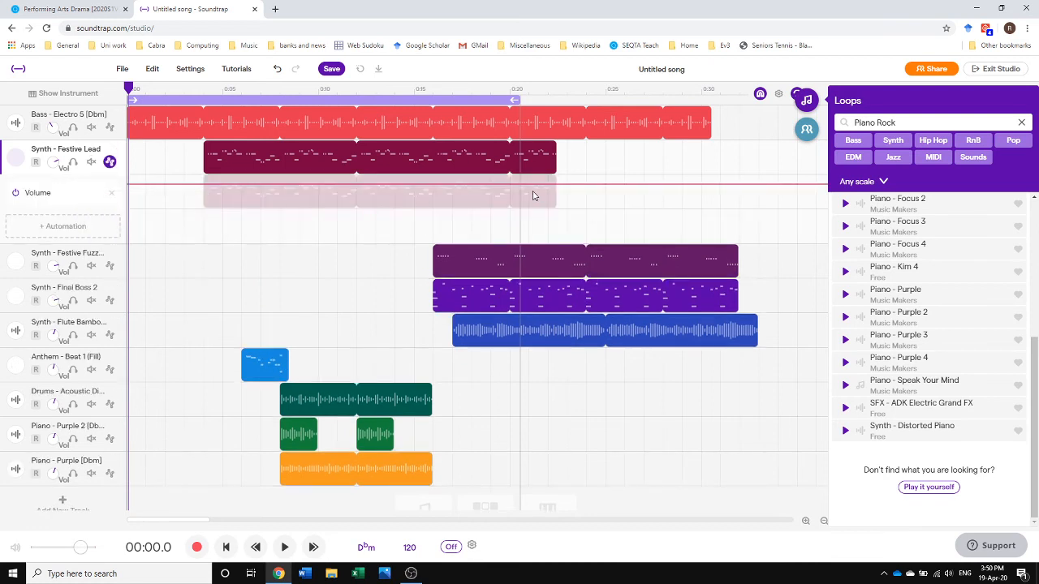
# Step: Fade down the Synth - Festive Lead volume automation from about 19 seconds to the clip's end at about 22.5 seconds
pyautogui.click(508, 187)
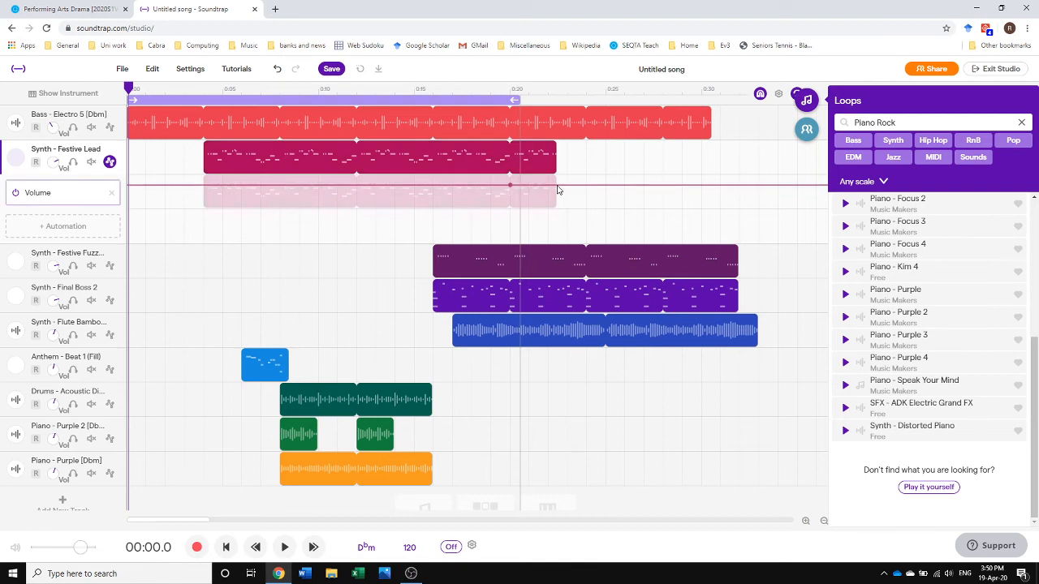
pyautogui.moveTo(558, 190); pyautogui.dragTo(557, 210)
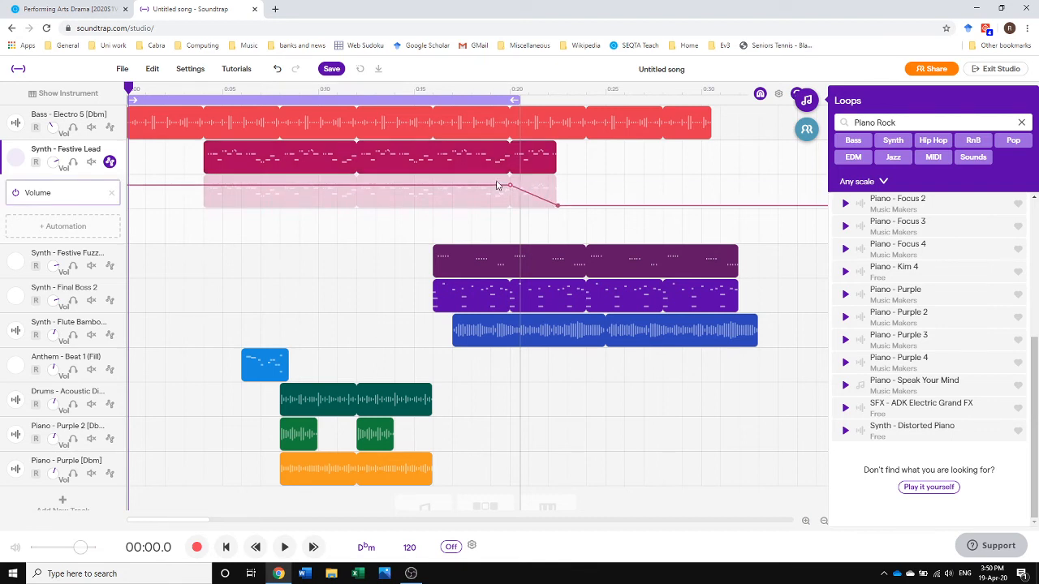
pyautogui.moveTo(502, 190); pyautogui.dragTo(494, 189)
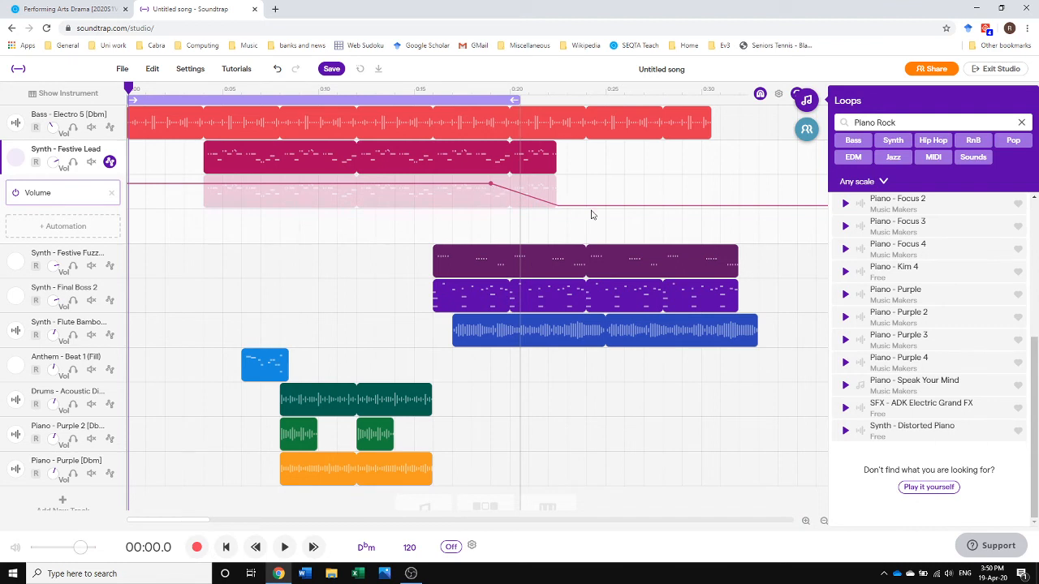
# Step: Play the song from 17 seconds to hear the Synth - Festive Lead fade
pyautogui.click(453, 95)
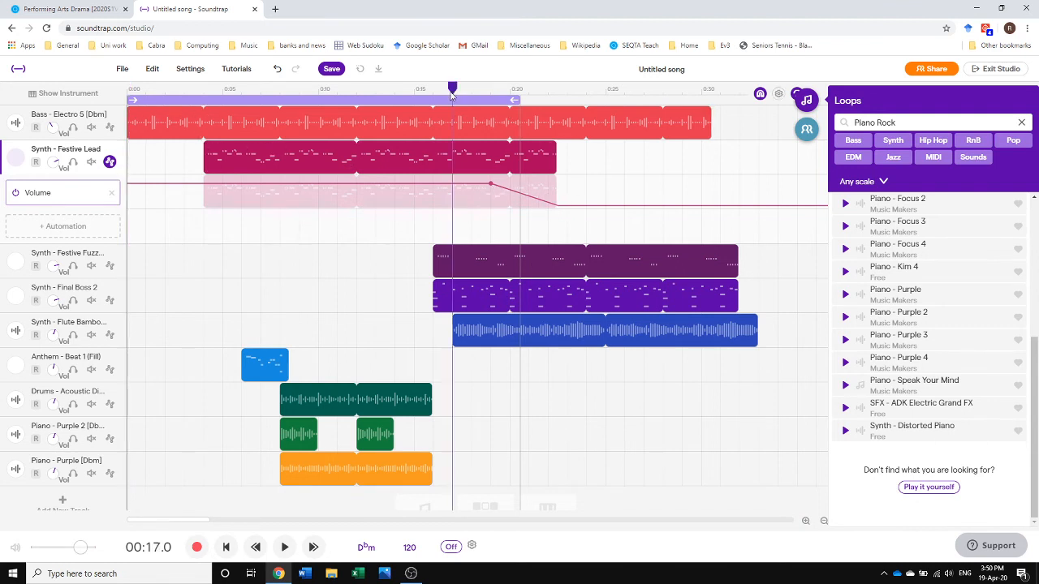
pyautogui.click(283, 548)
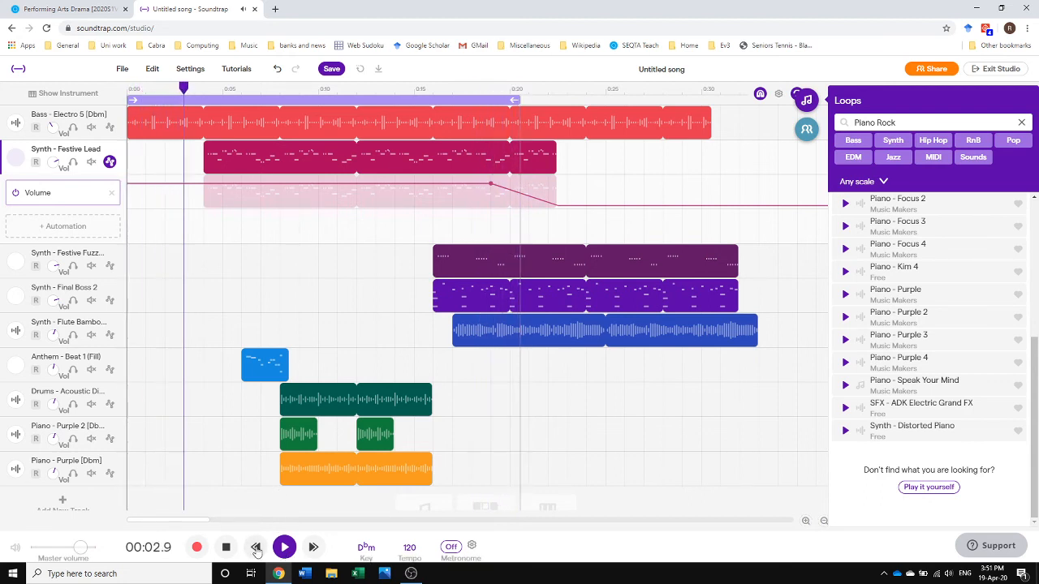
pyautogui.click(284, 547)
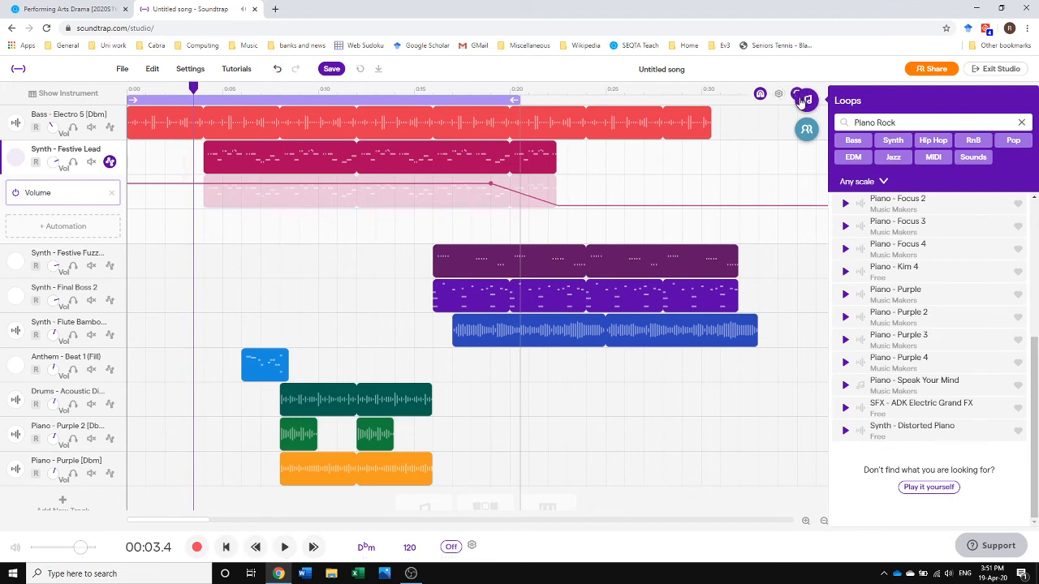
# Step: Turn off looped playback, hiding the loop library to reach the control and showing it again
pyautogui.click(803, 101)
pyautogui.click(993, 96)
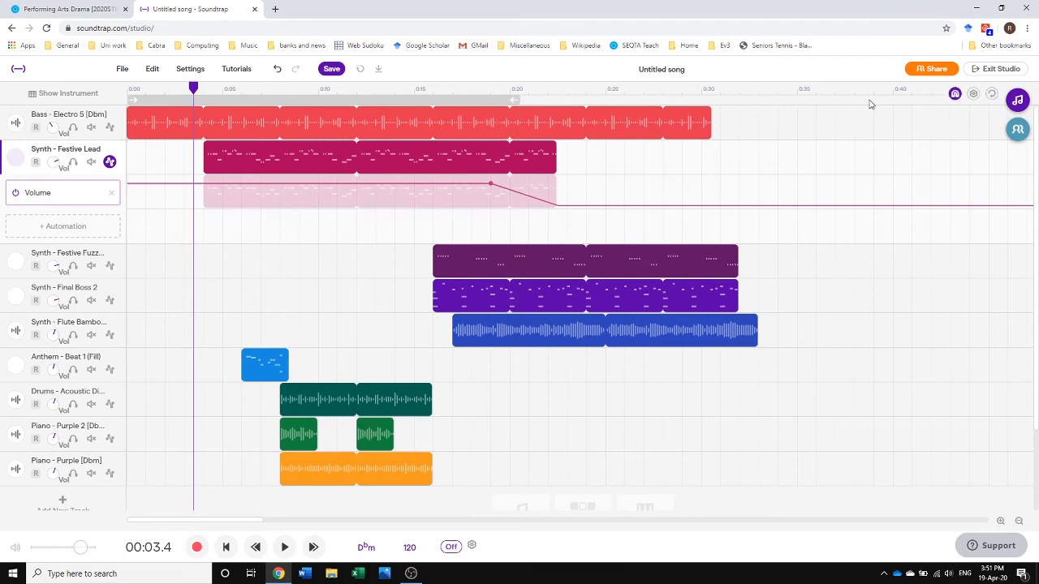
pyautogui.click(1018, 100)
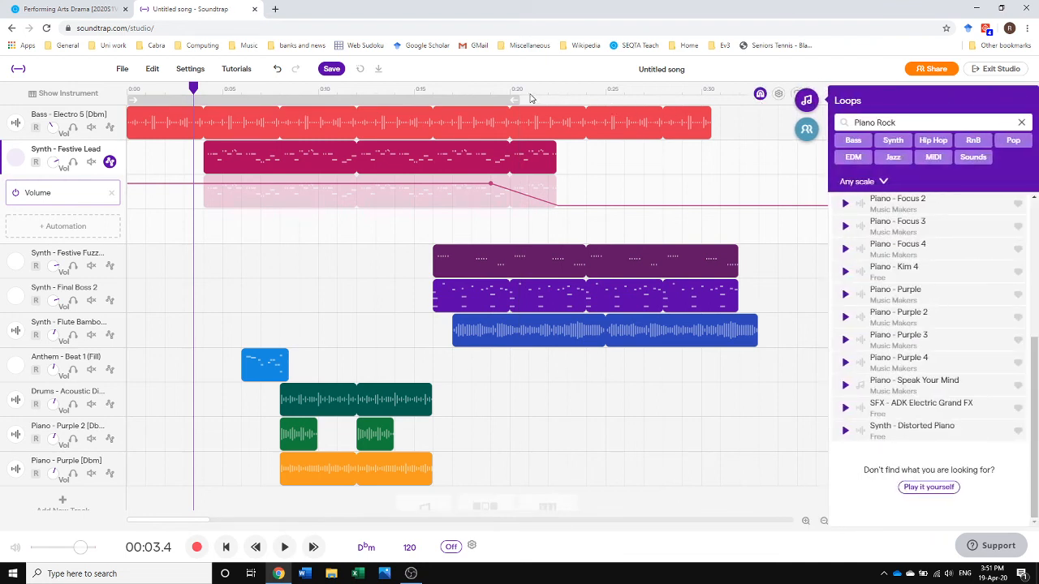
# Step: Play the song from about 18 seconds through to about 28 seconds to hear the fade and the closing section
pyautogui.click(480, 96)
pyautogui.click(284, 548)
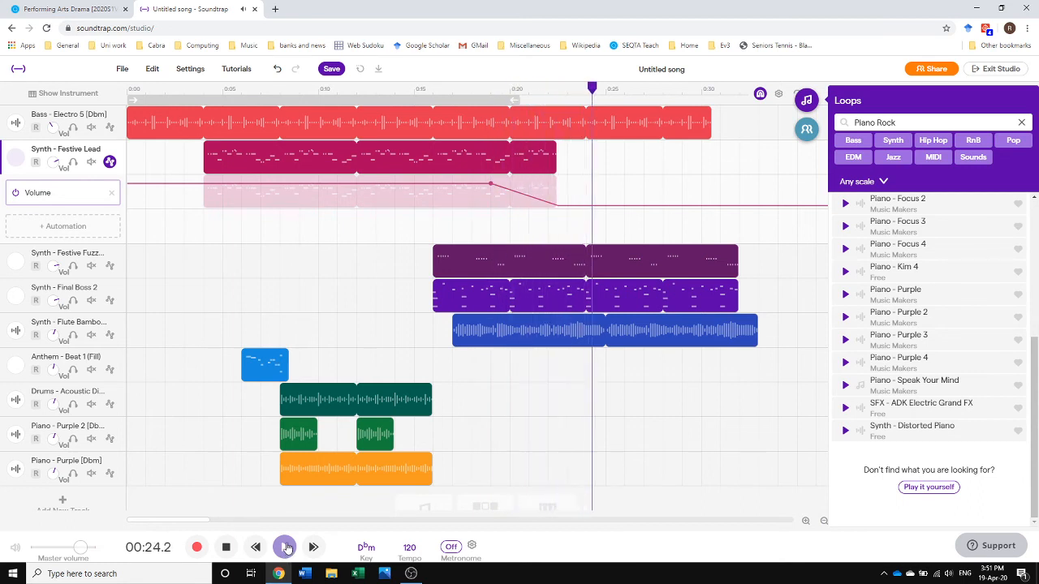
pyautogui.click(284, 548)
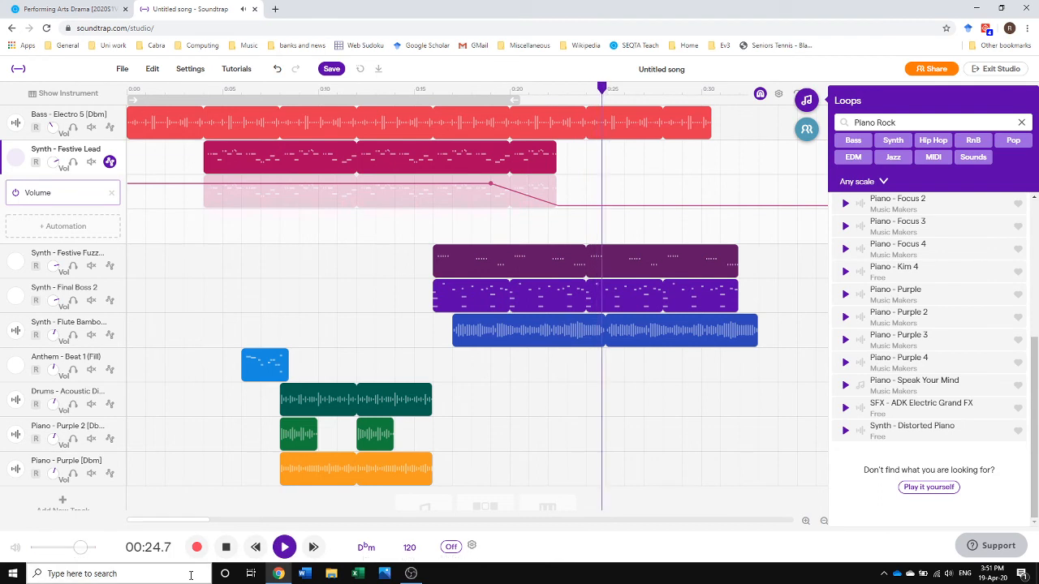
pyautogui.click(228, 549)
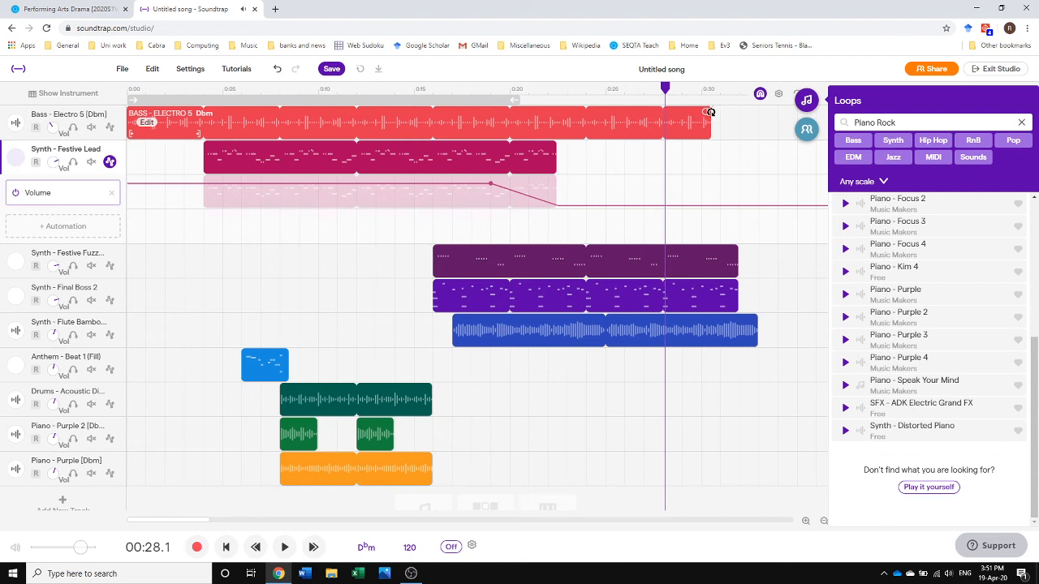
# Step: Shorten the Bass - Electro 5 clip to 28 seconds and the Festive Fuzzy Tube, Final Boss 2 and Flute Bamboozle 4 clips to about 29.5 seconds
pyautogui.moveTo(710, 111); pyautogui.dragTo(669, 112)
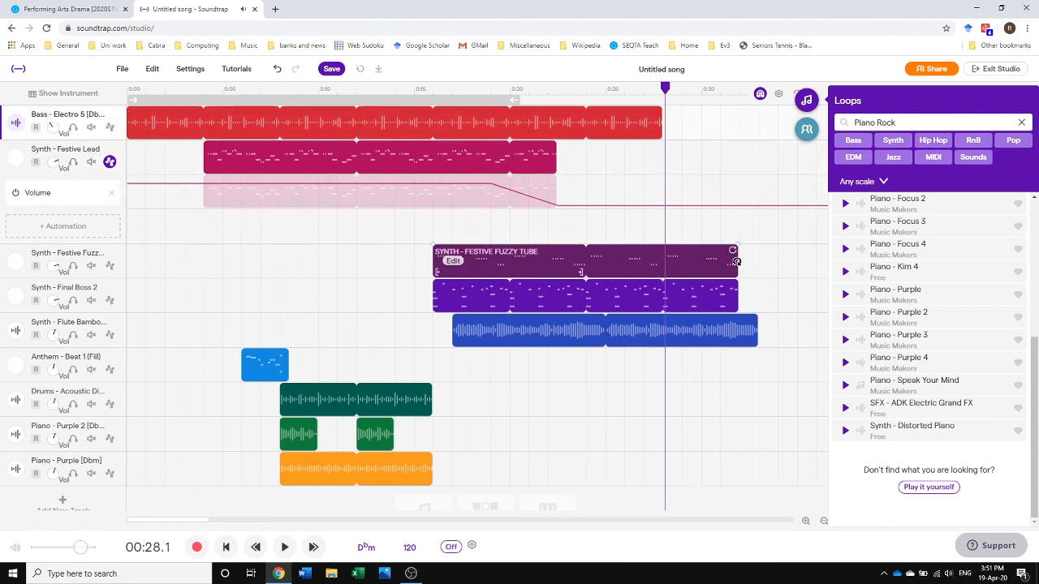
pyautogui.moveTo(735, 250); pyautogui.dragTo(688, 251)
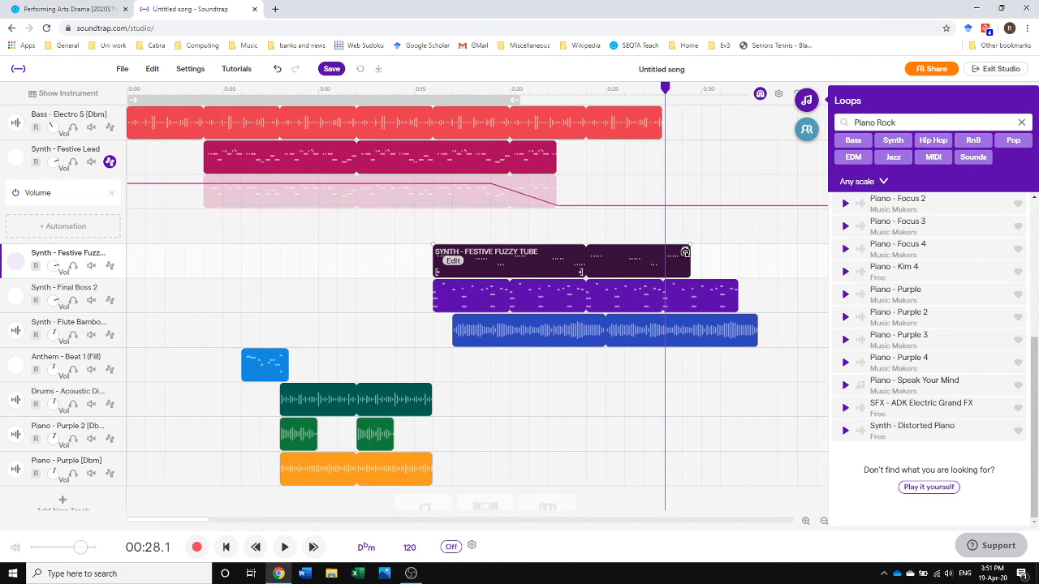
pyautogui.click(731, 284)
pyautogui.moveTo(731, 284); pyautogui.dragTo(690, 286)
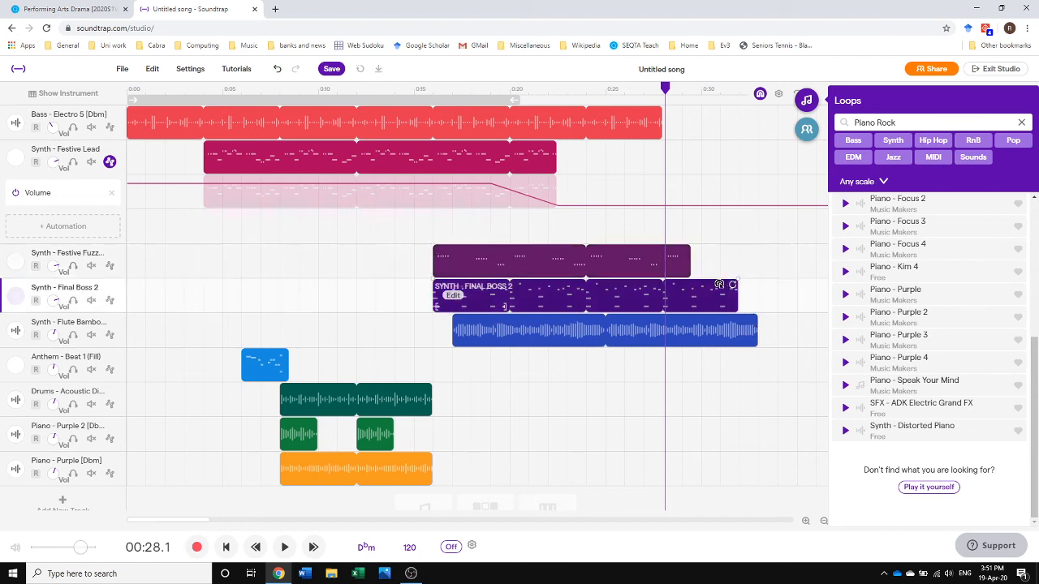
pyautogui.click(753, 316)
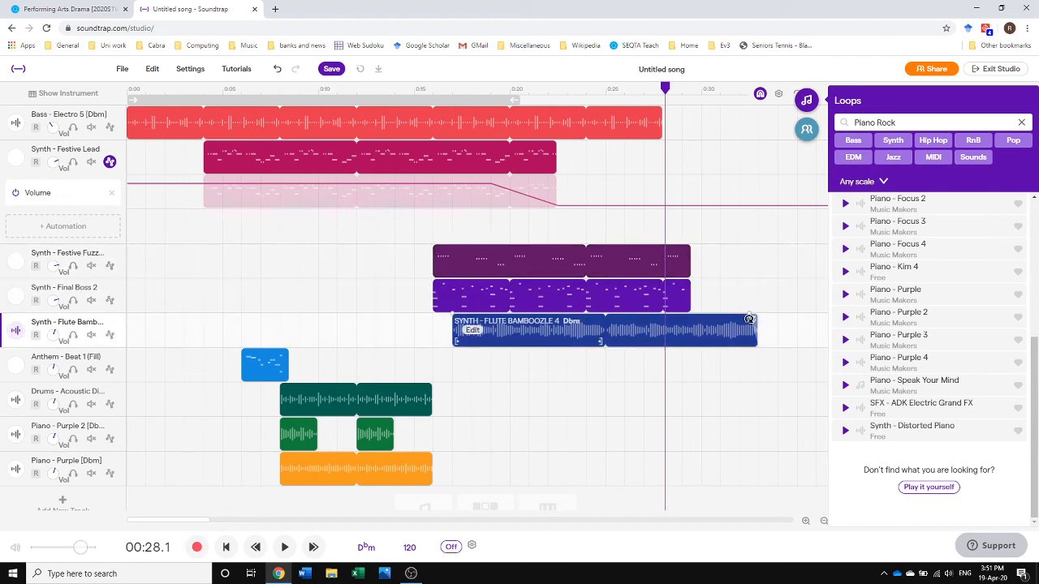
pyautogui.moveTo(751, 321); pyautogui.dragTo(690, 322)
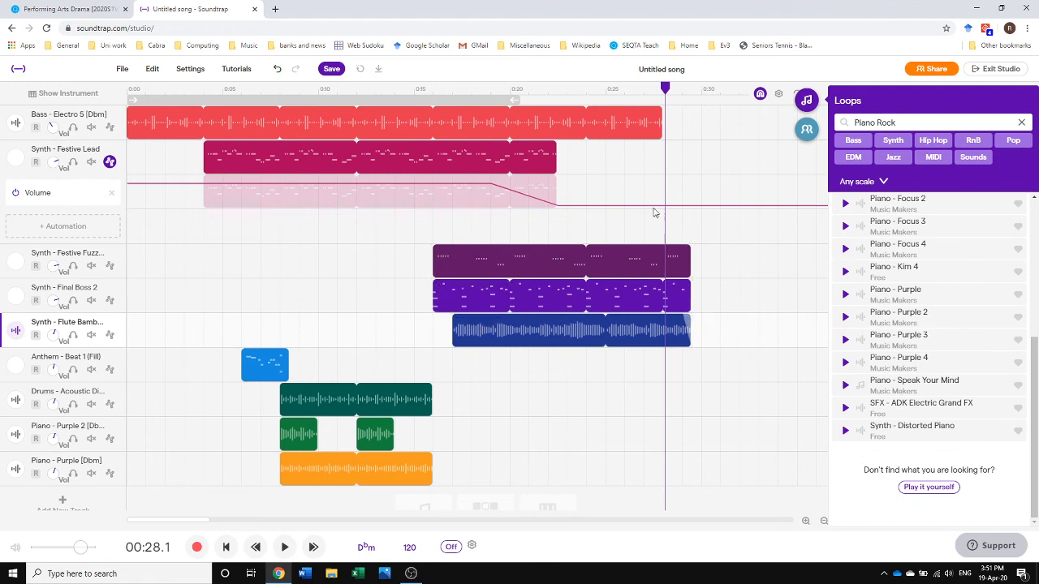
# Step: Play the song's ending from 26 seconds to check the shortened clips
pyautogui.click(628, 87)
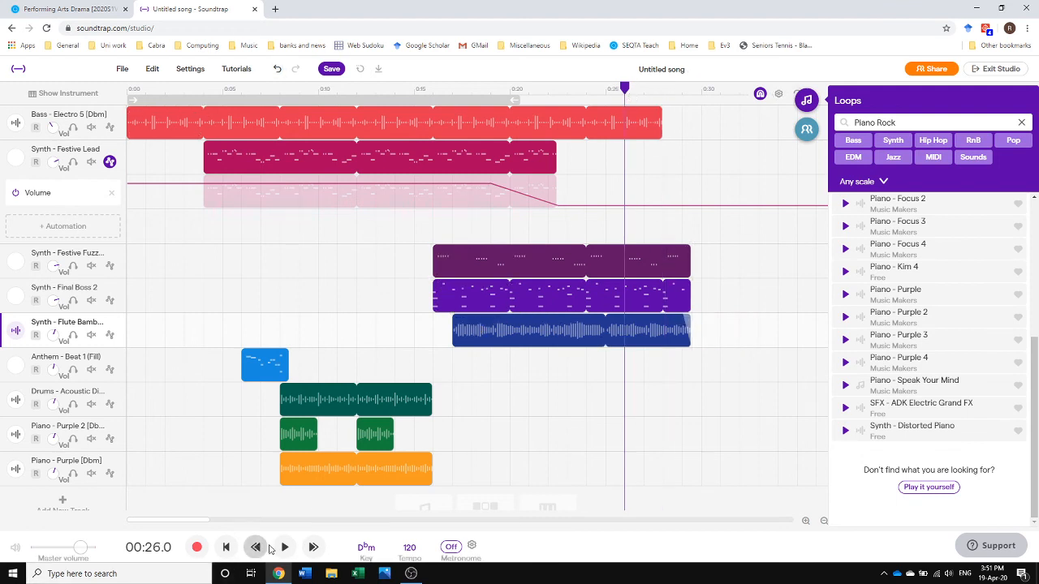
pyautogui.click(285, 549)
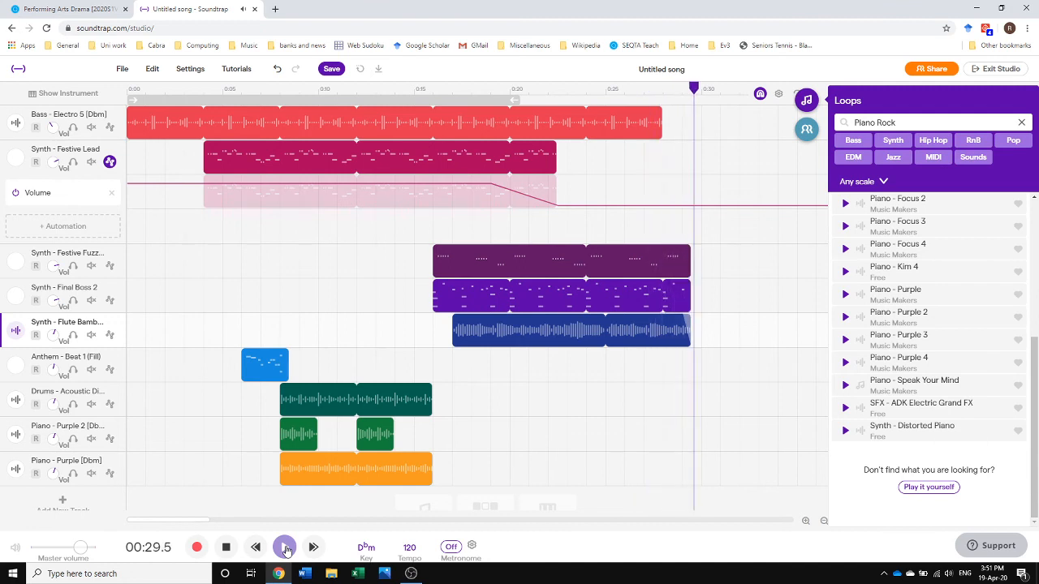
pyautogui.click(285, 548)
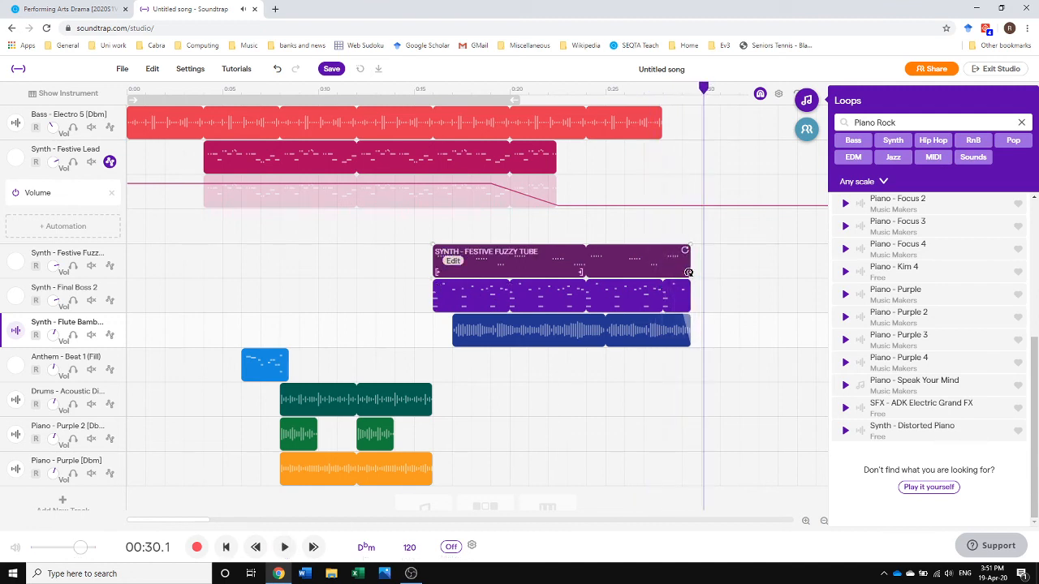
# Step: Shorten the Synth - Final Boss 2 clip to about 28.5 seconds and play the ending from 27 seconds
pyautogui.moveTo(692, 294)
pyautogui.moveTo(687, 291); pyautogui.dragTo(672, 294)
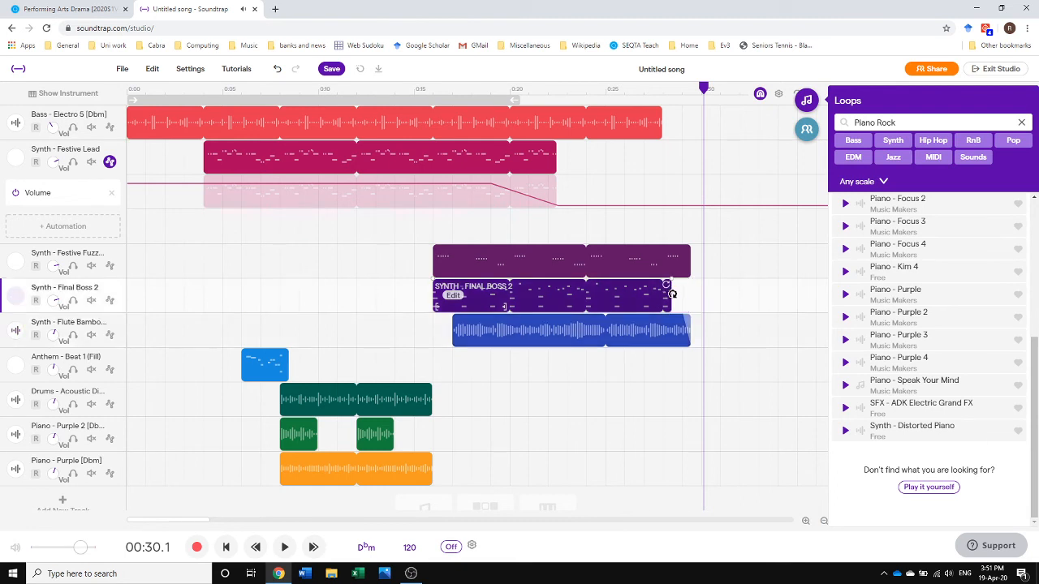
pyautogui.click(644, 89)
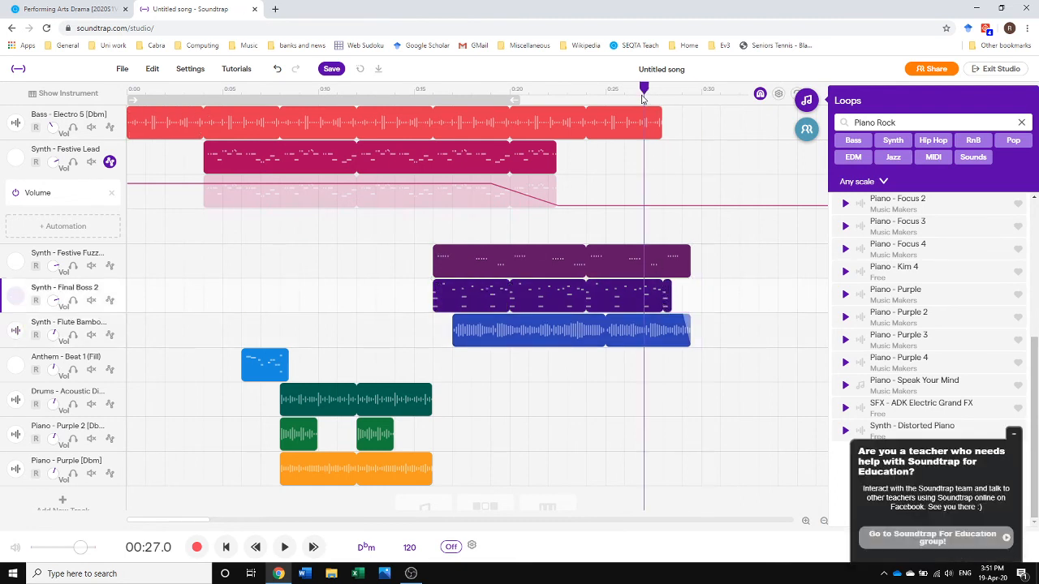
pyautogui.click(284, 548)
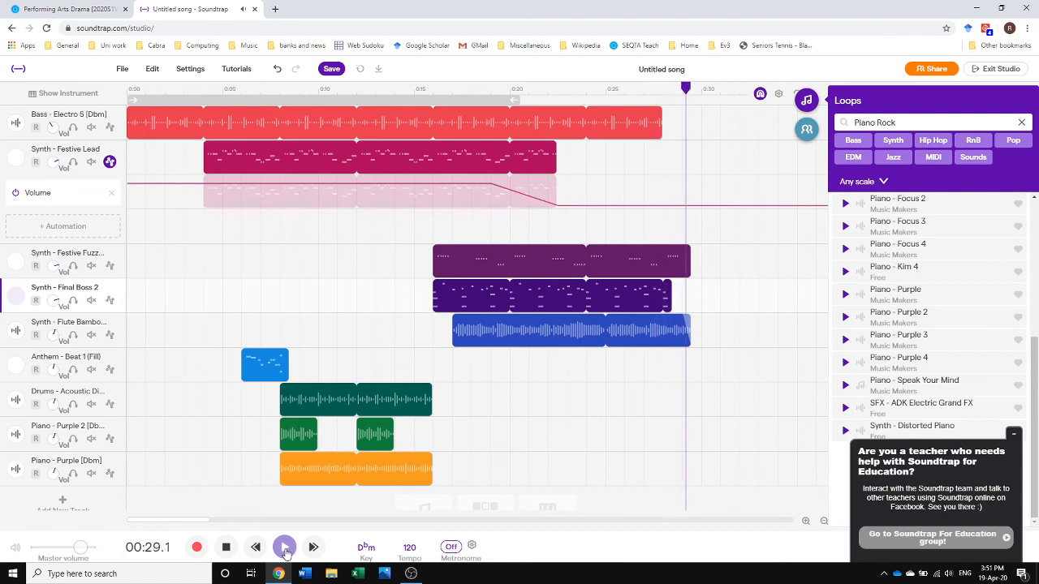
# Step: Shorten the Synth - Flute Bamboozle 4 and Synth - Festive Fuzzy Tube clips to about 28.5 seconds, matching the Final Boss 2 clip's end
pyautogui.click(684, 329)
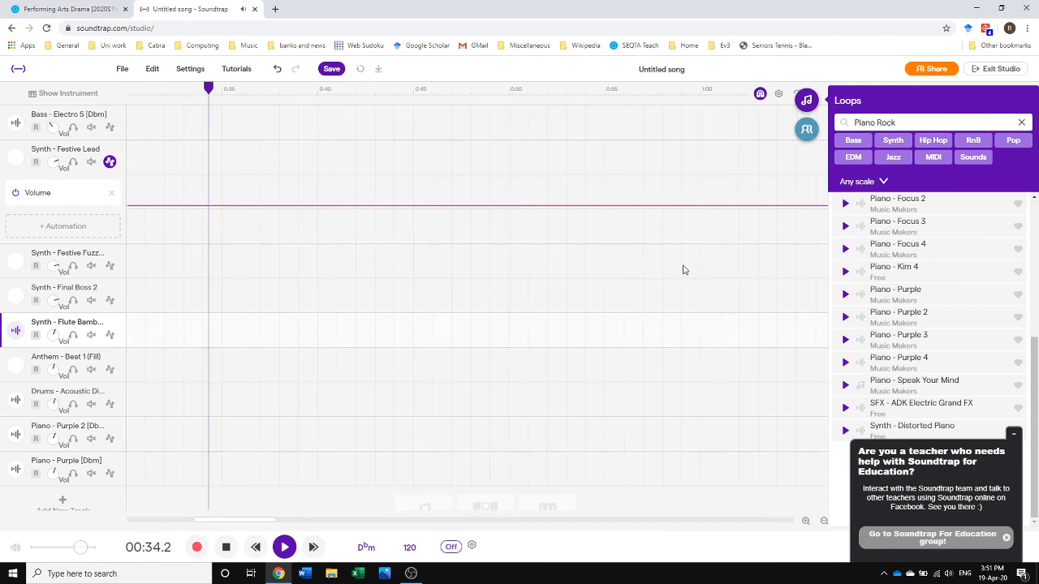
pyautogui.click(226, 547)
pyautogui.click(227, 547)
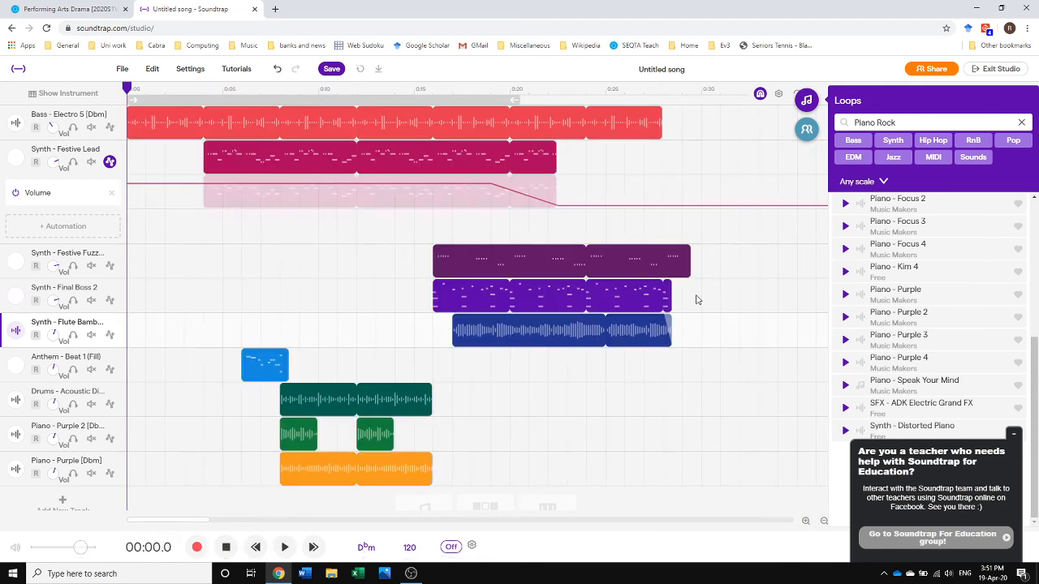
pyautogui.click(686, 262)
pyautogui.moveTo(686, 262); pyautogui.dragTo(671, 263)
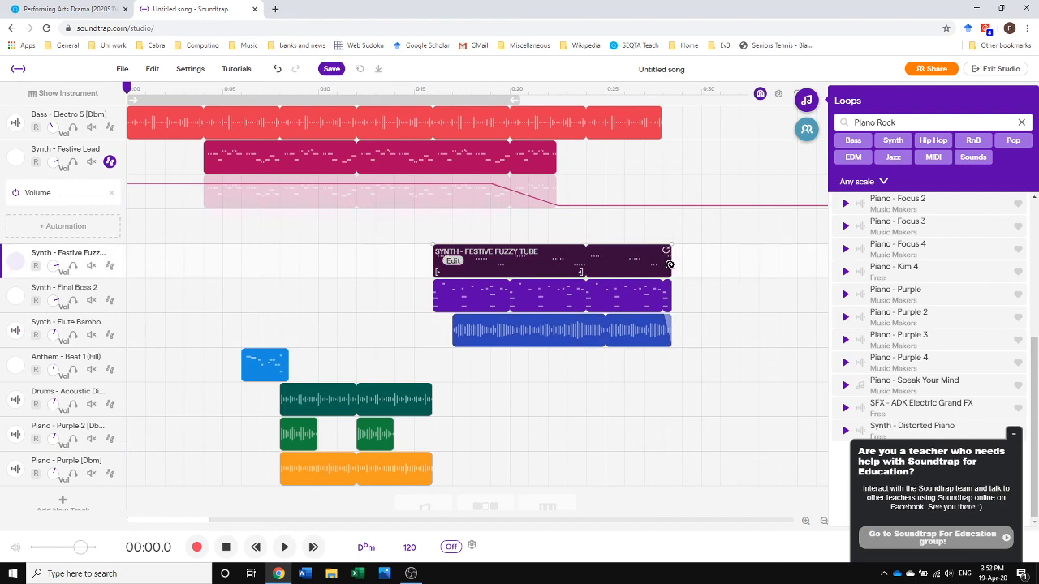
pyautogui.click(660, 235)
# Step: Play the closing section from 22 seconds past the end of the last clips
pyautogui.click(554, 101)
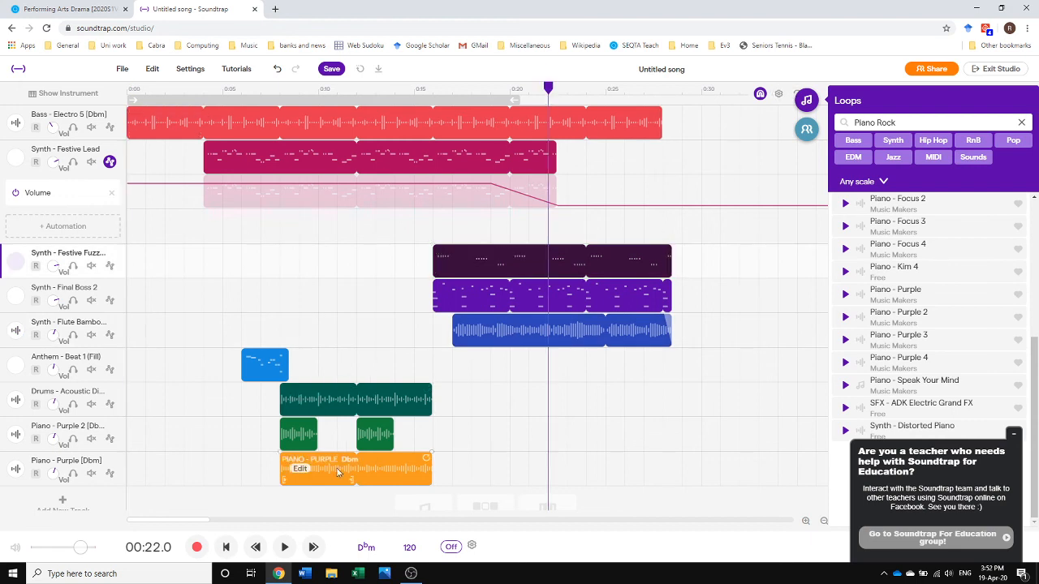
pyautogui.click(284, 547)
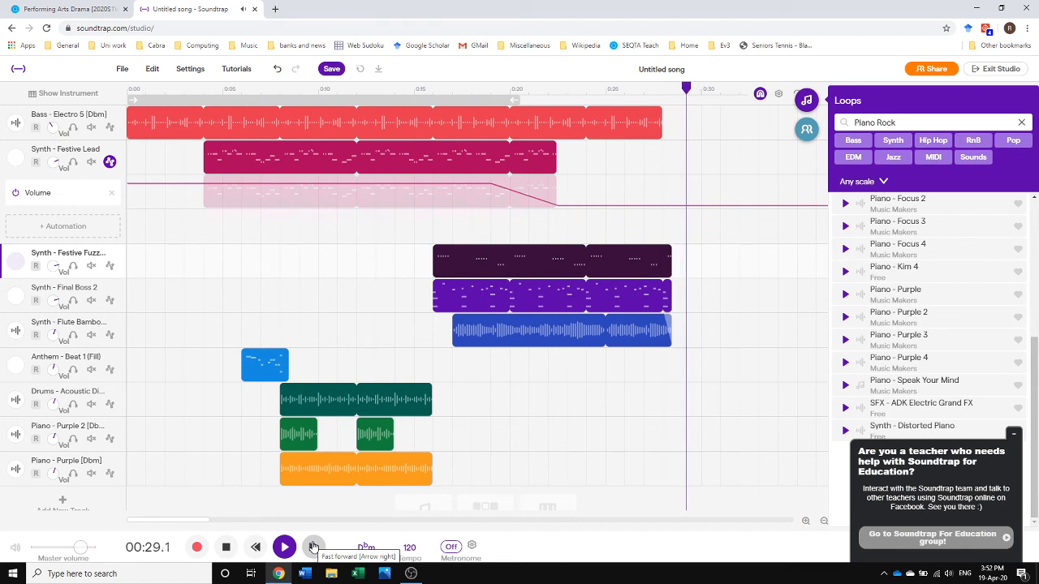
pyautogui.click(226, 547)
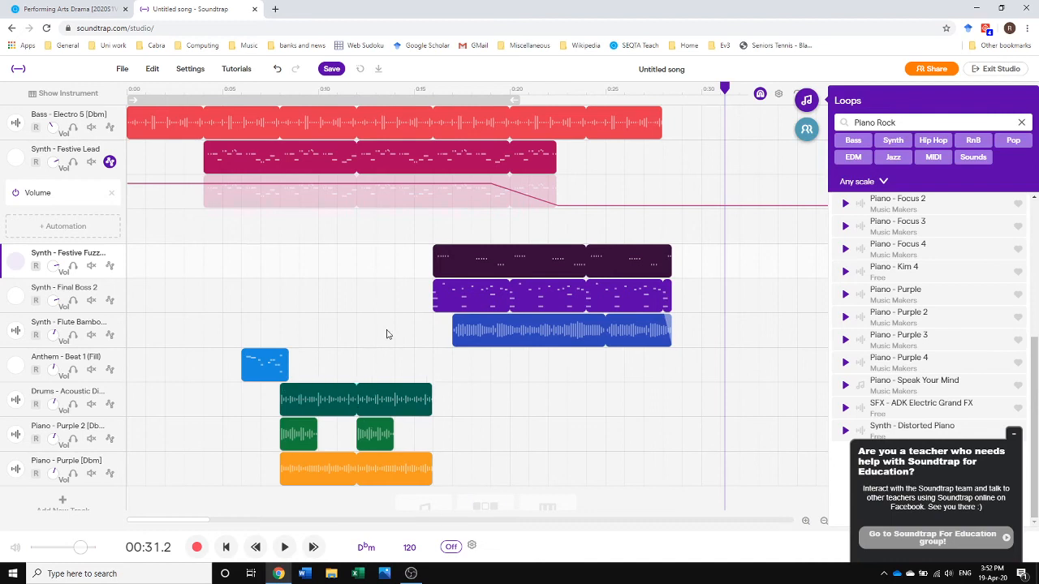
# Step: Return to the beginning and play the song from 0 seconds to review the full arrangement
pyautogui.click(226, 547)
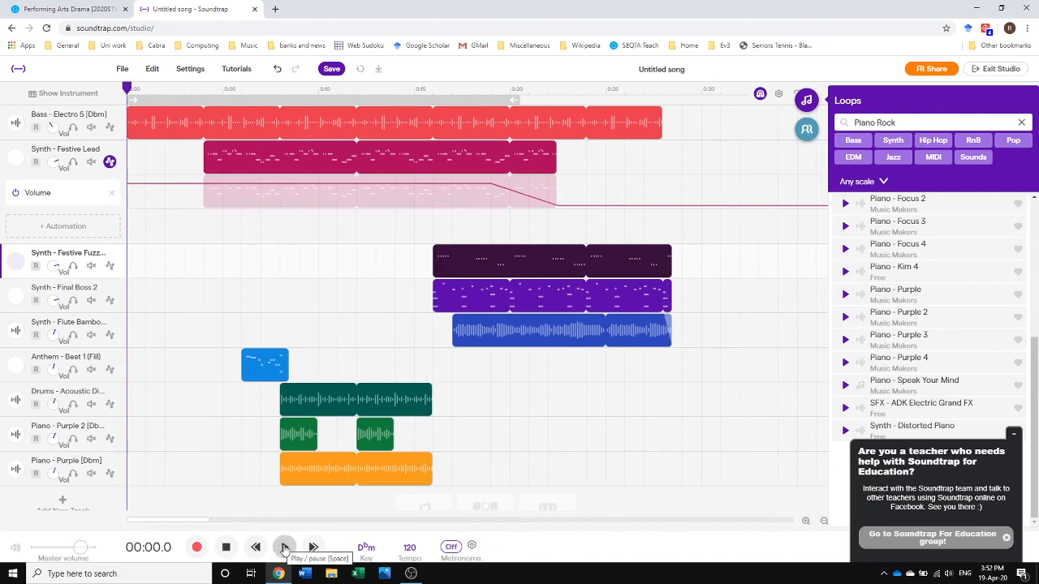
pyautogui.click(284, 549)
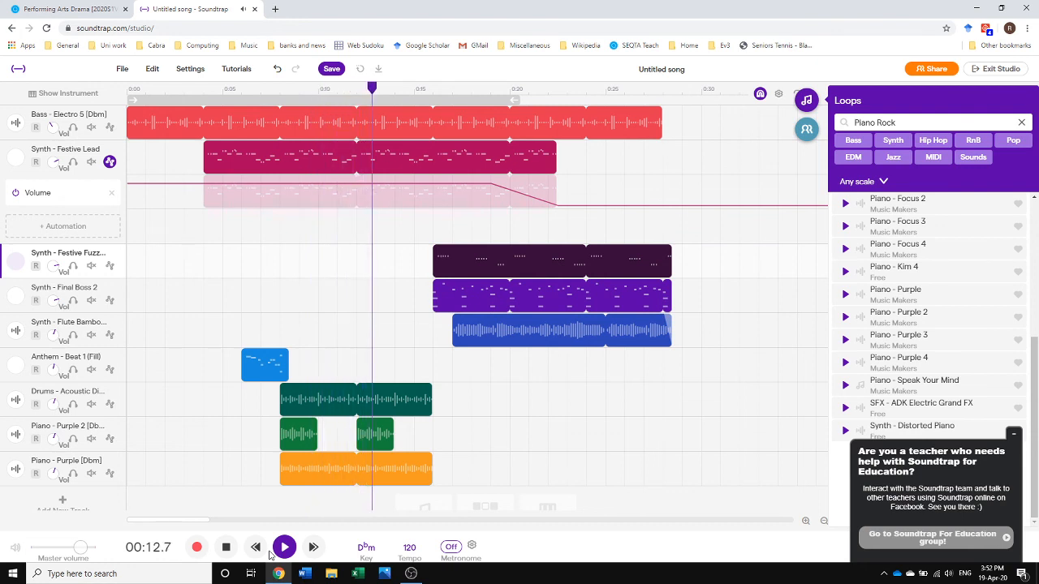
pyautogui.click(227, 552)
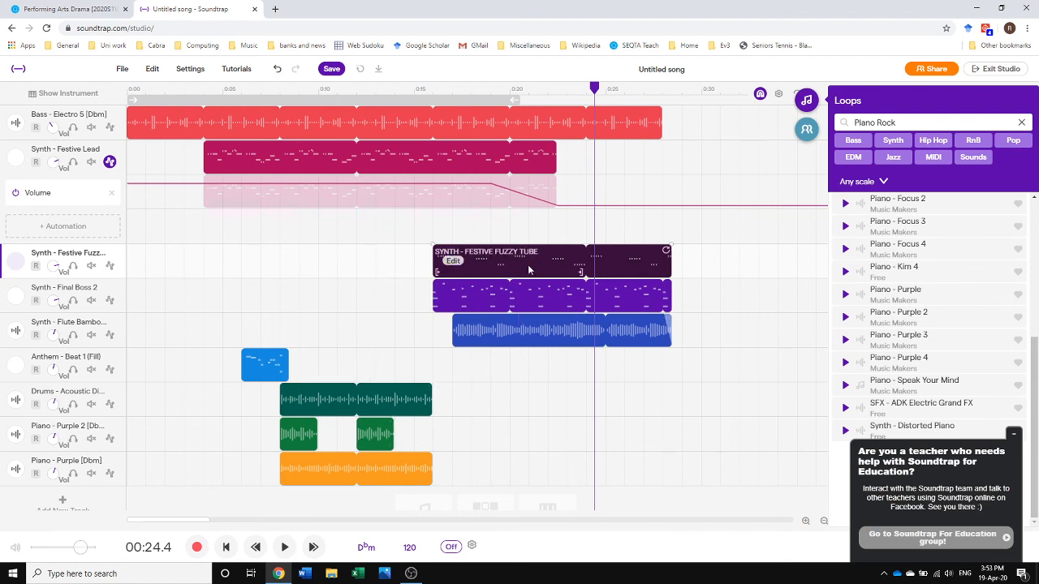
pyautogui.click(115, 254)
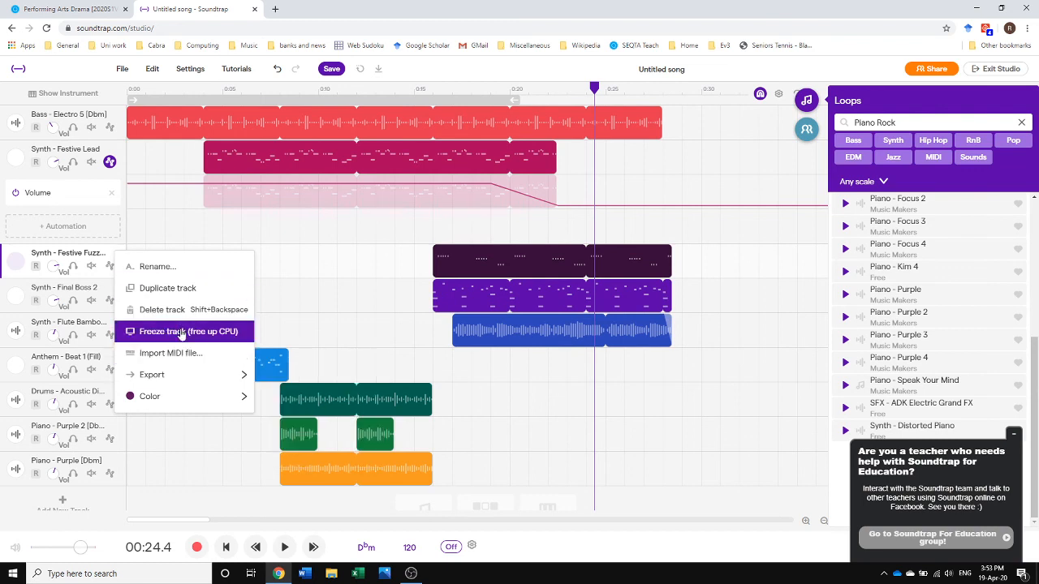
pyautogui.moveTo(183, 404)
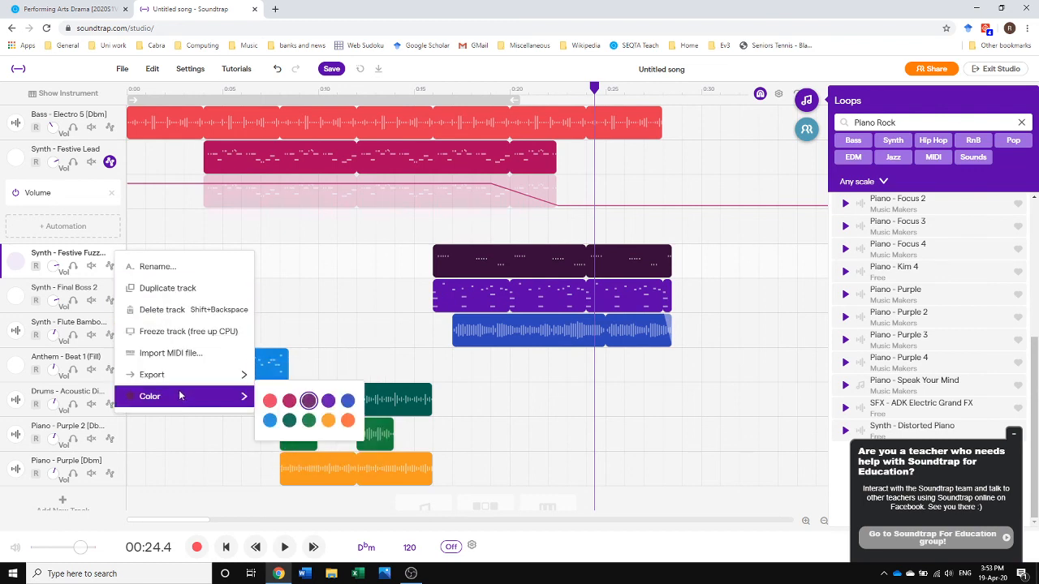
pyautogui.click(340, 263)
pyautogui.click(471, 547)
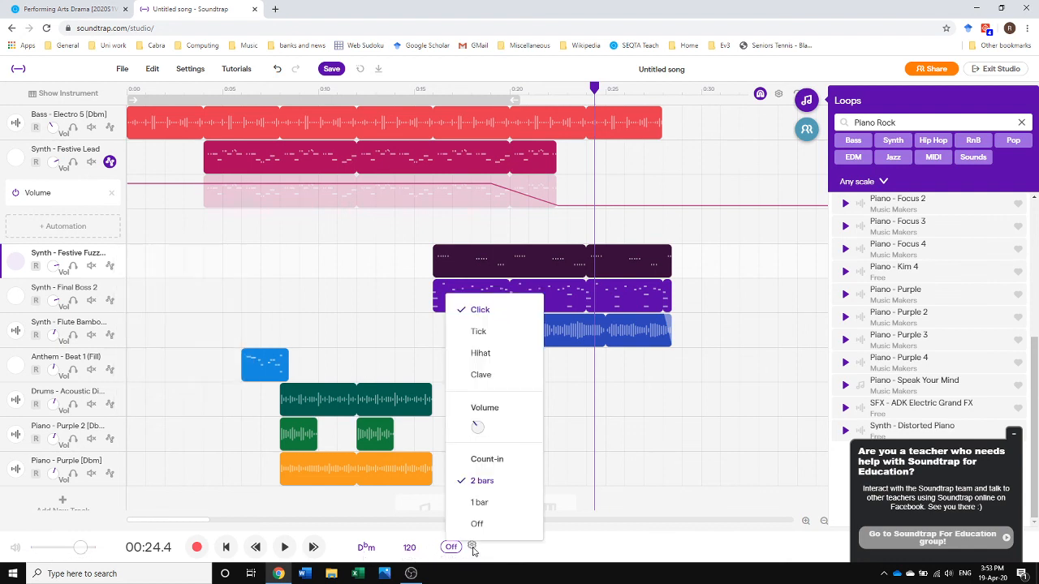
pyautogui.click(471, 547)
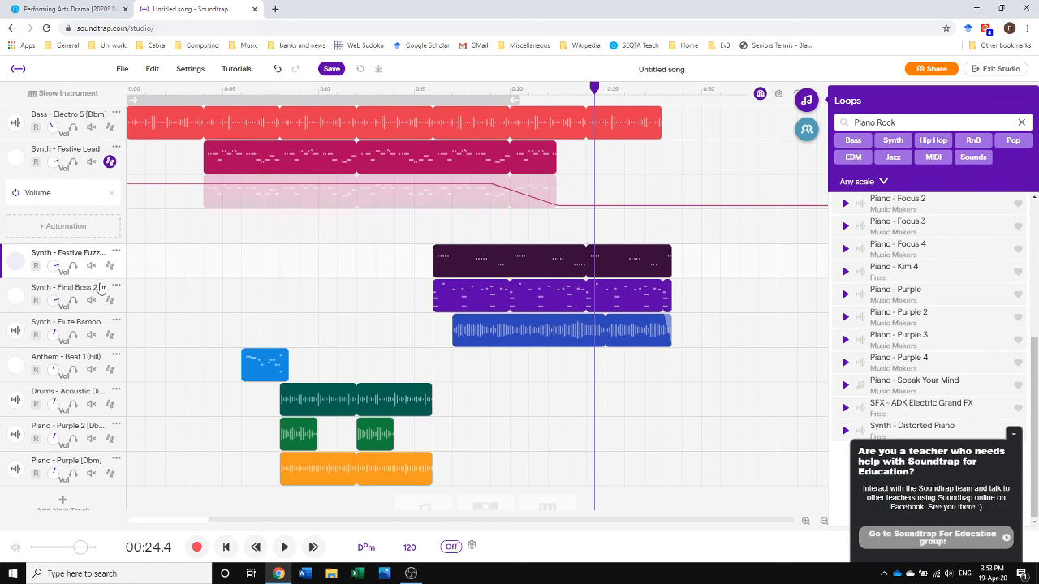
# Step: Return the playhead to the start, name the song RingToneFanfare and save it
pyautogui.click(230, 547)
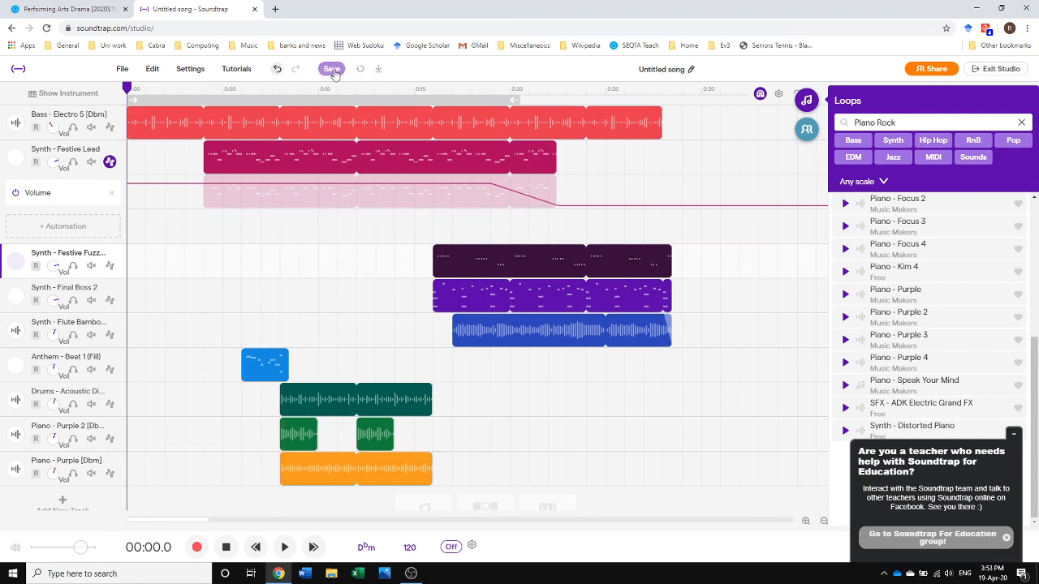
pyautogui.click(667, 70)
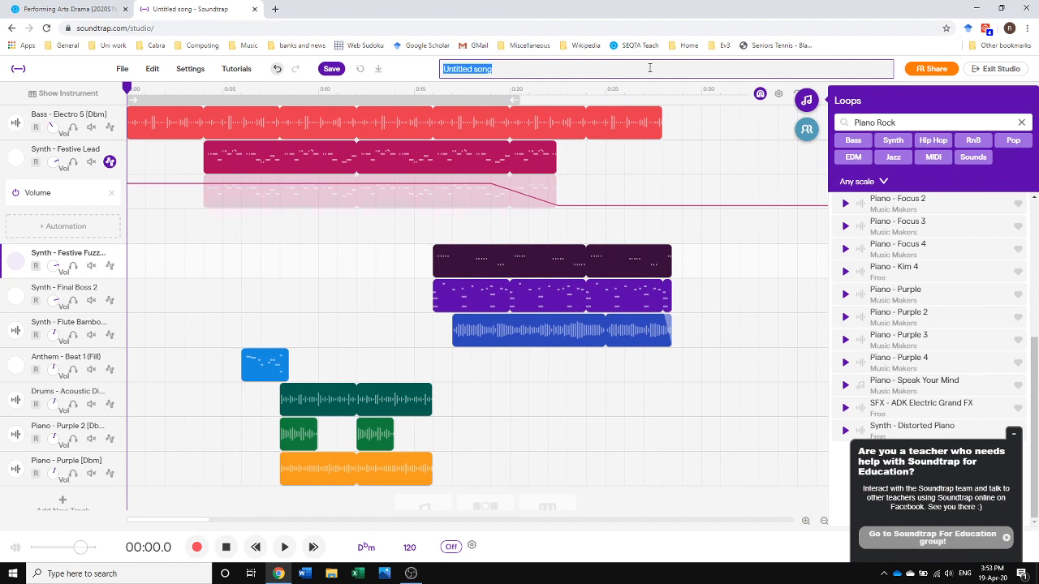
pyautogui.write('RingToneFanfare')
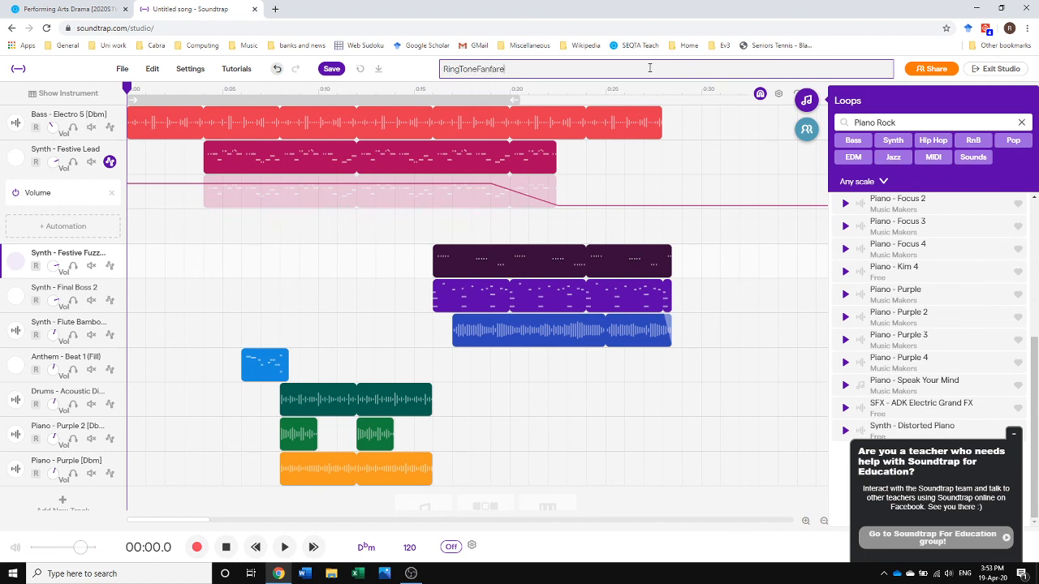
pyautogui.click(398, 74)
pyautogui.click(331, 70)
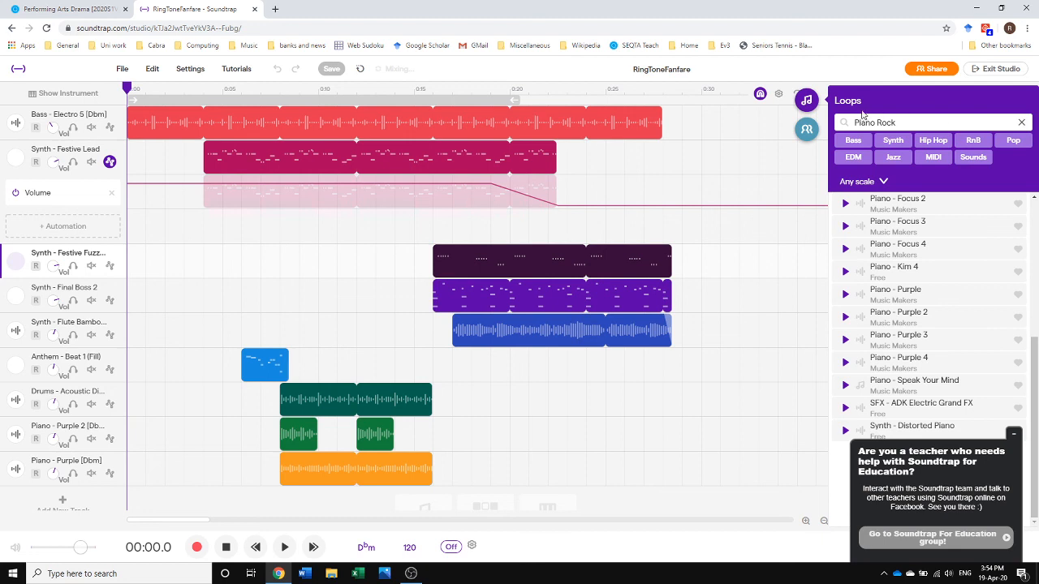
# Step: Close the loop library and exit the studio to the project list
pyautogui.click(806, 102)
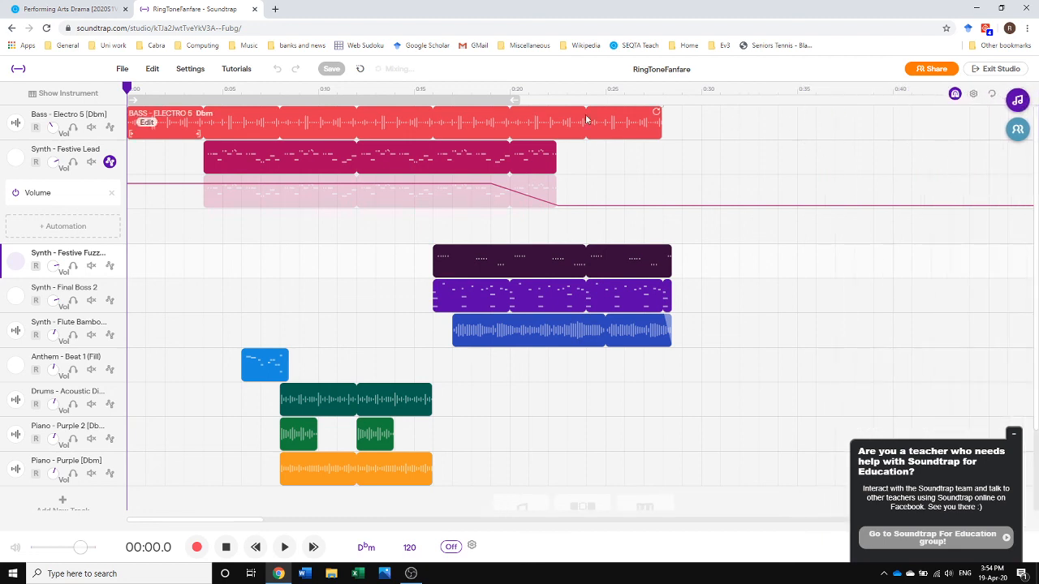
pyautogui.click(998, 71)
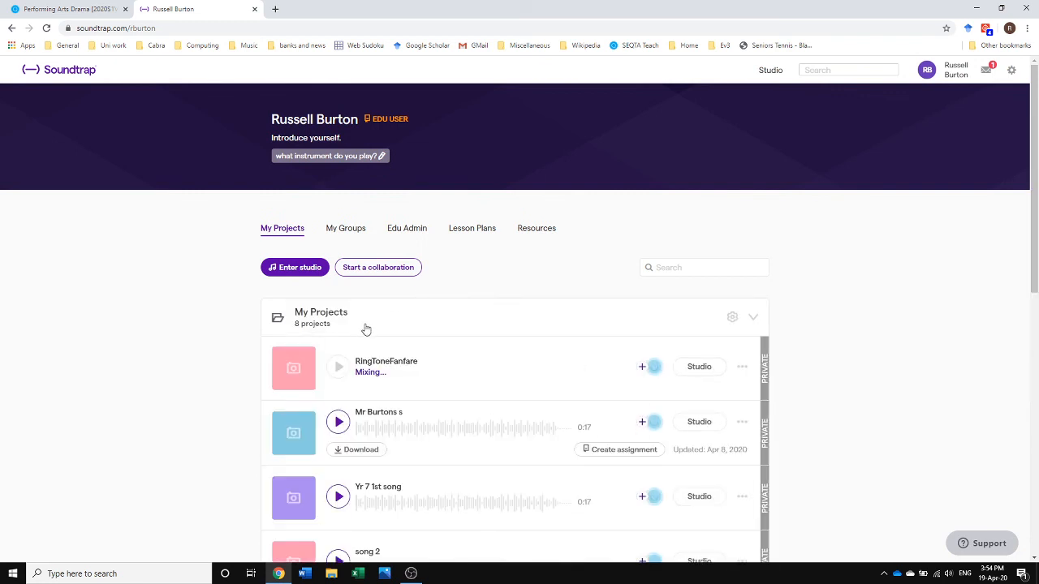
# Step: Preview the projects song 2 and Scary song in the My Projects list, stopping playback after a few seconds
pyautogui.scroll(-1, 376, 367)
pyautogui.scroll(-1, 377, 367)
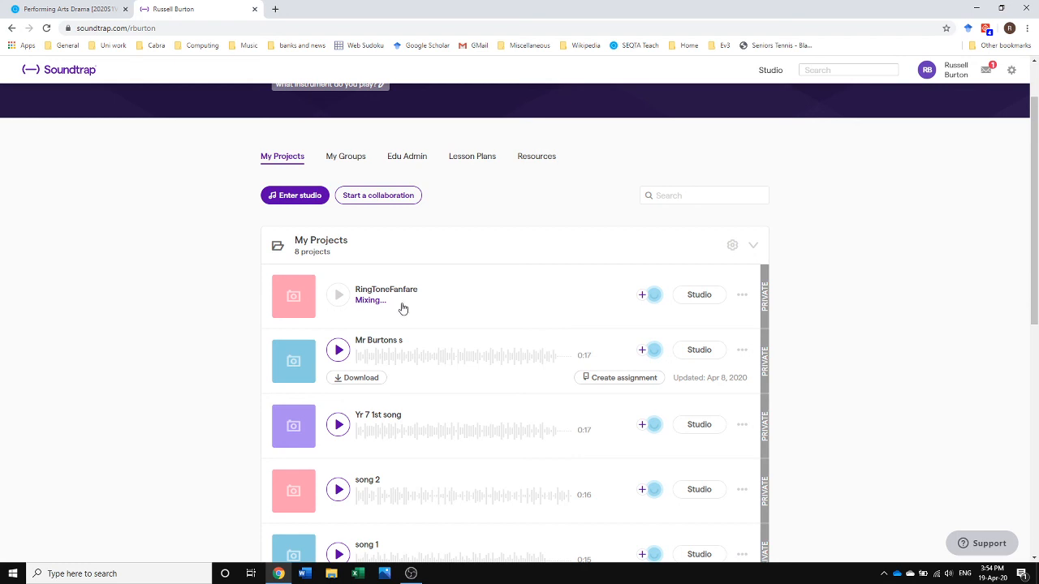
pyautogui.scroll(-1, 408, 299)
pyautogui.scroll(-1, 407, 298)
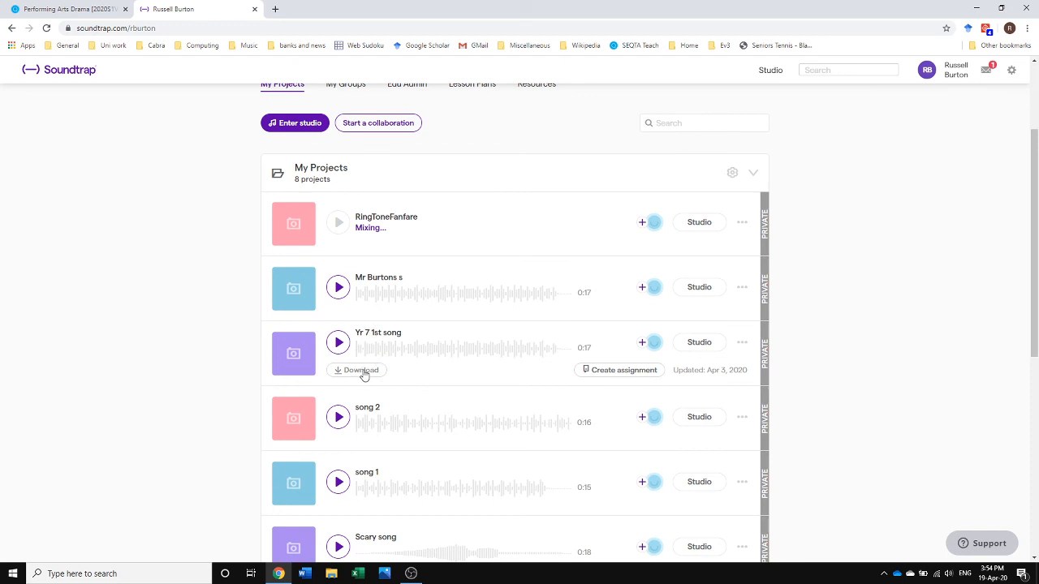
pyautogui.scroll(-2, 422, 450)
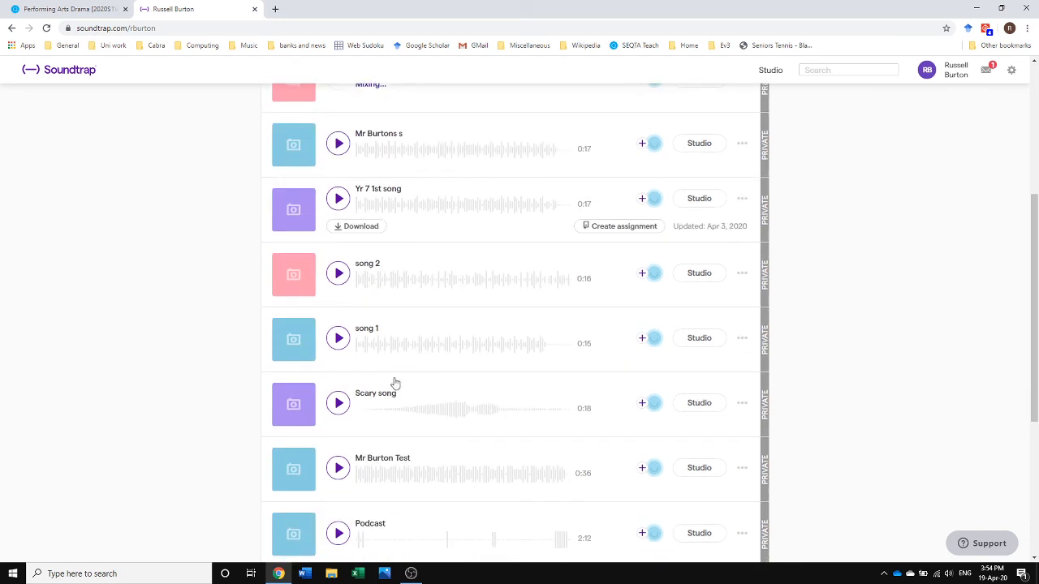
pyautogui.click(336, 280)
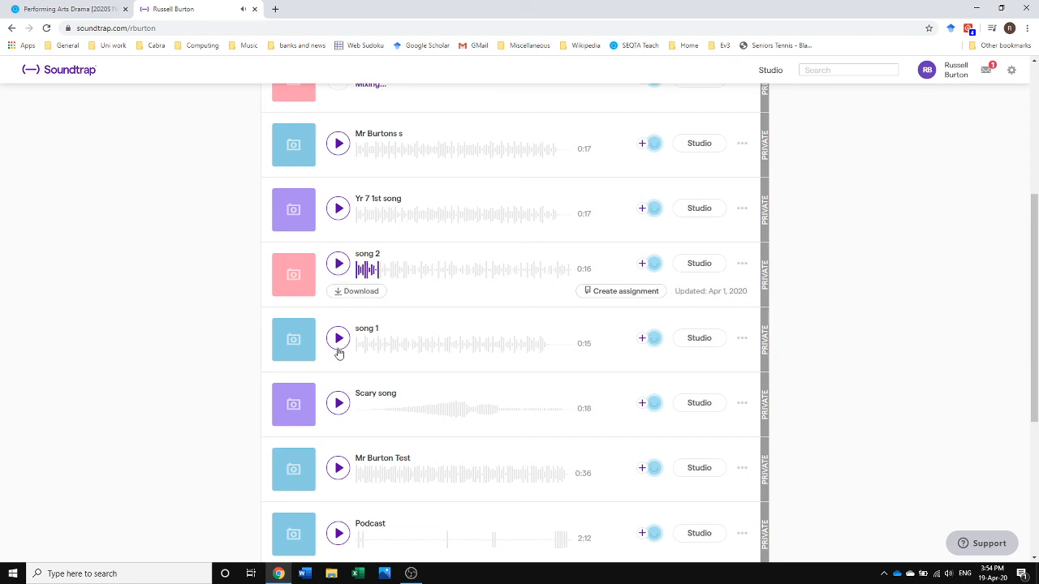
pyautogui.click(337, 405)
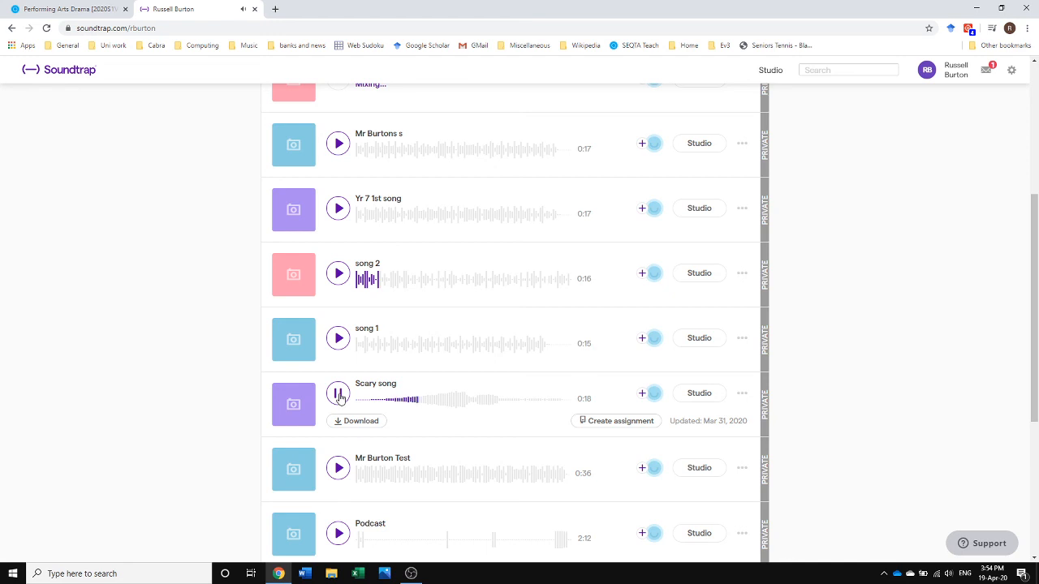
pyautogui.click(339, 397)
# Step: Download Scary song as an MP3 named Scary song2.mp3 into the Video Projects folder
pyautogui.click(359, 421)
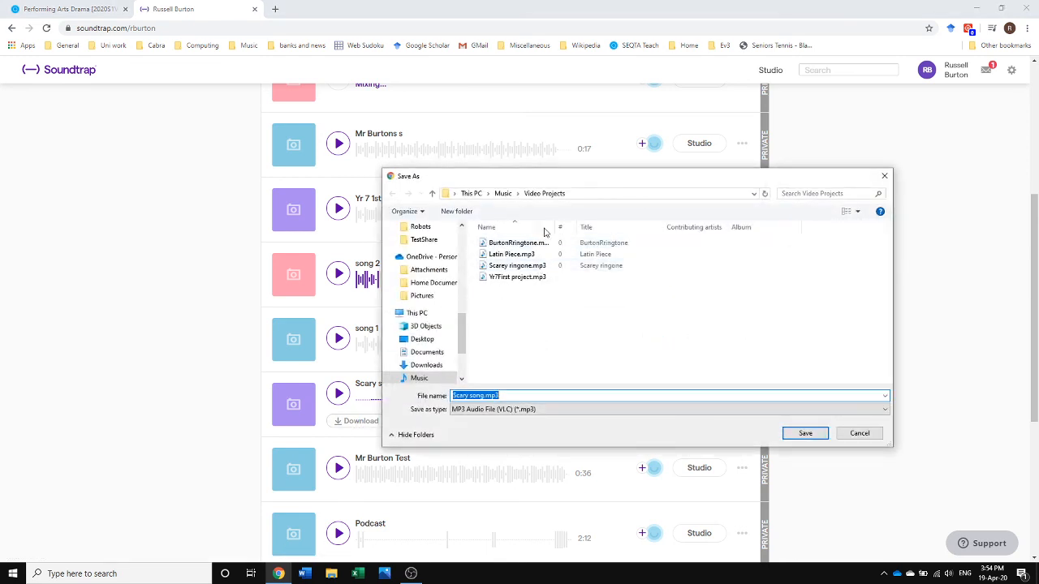
pyautogui.click(484, 395)
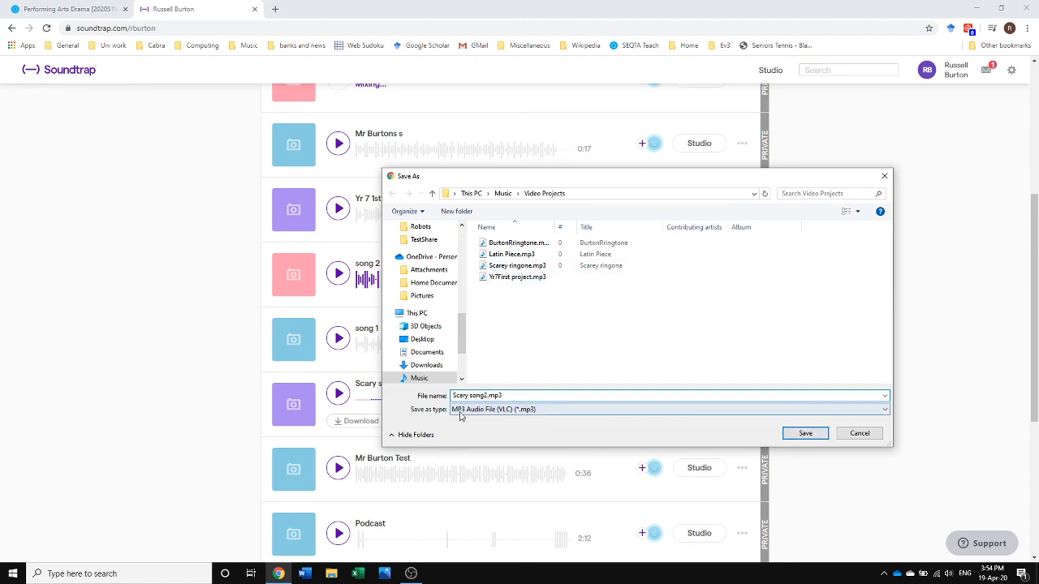
pyautogui.click(802, 433)
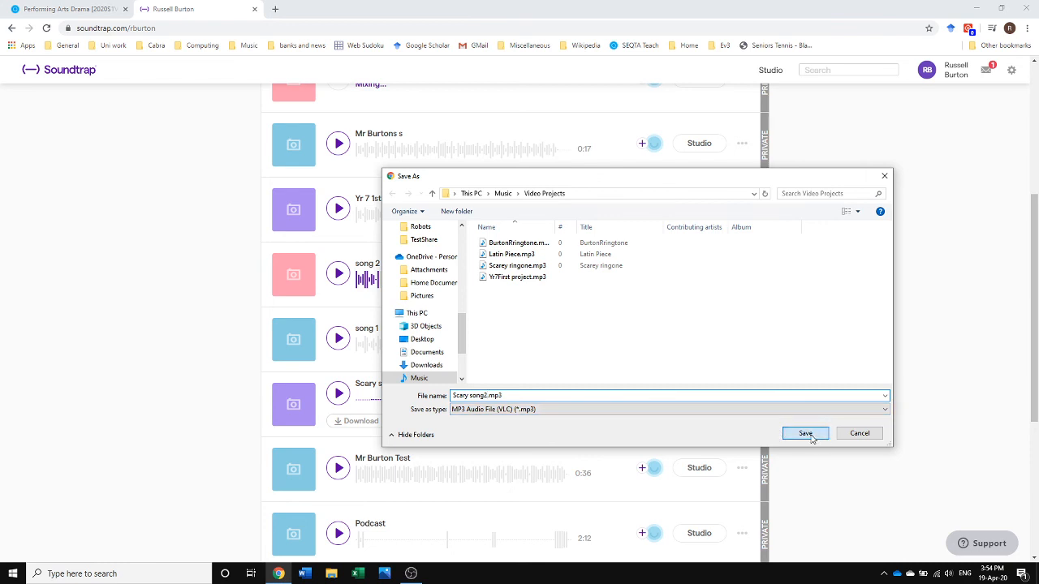